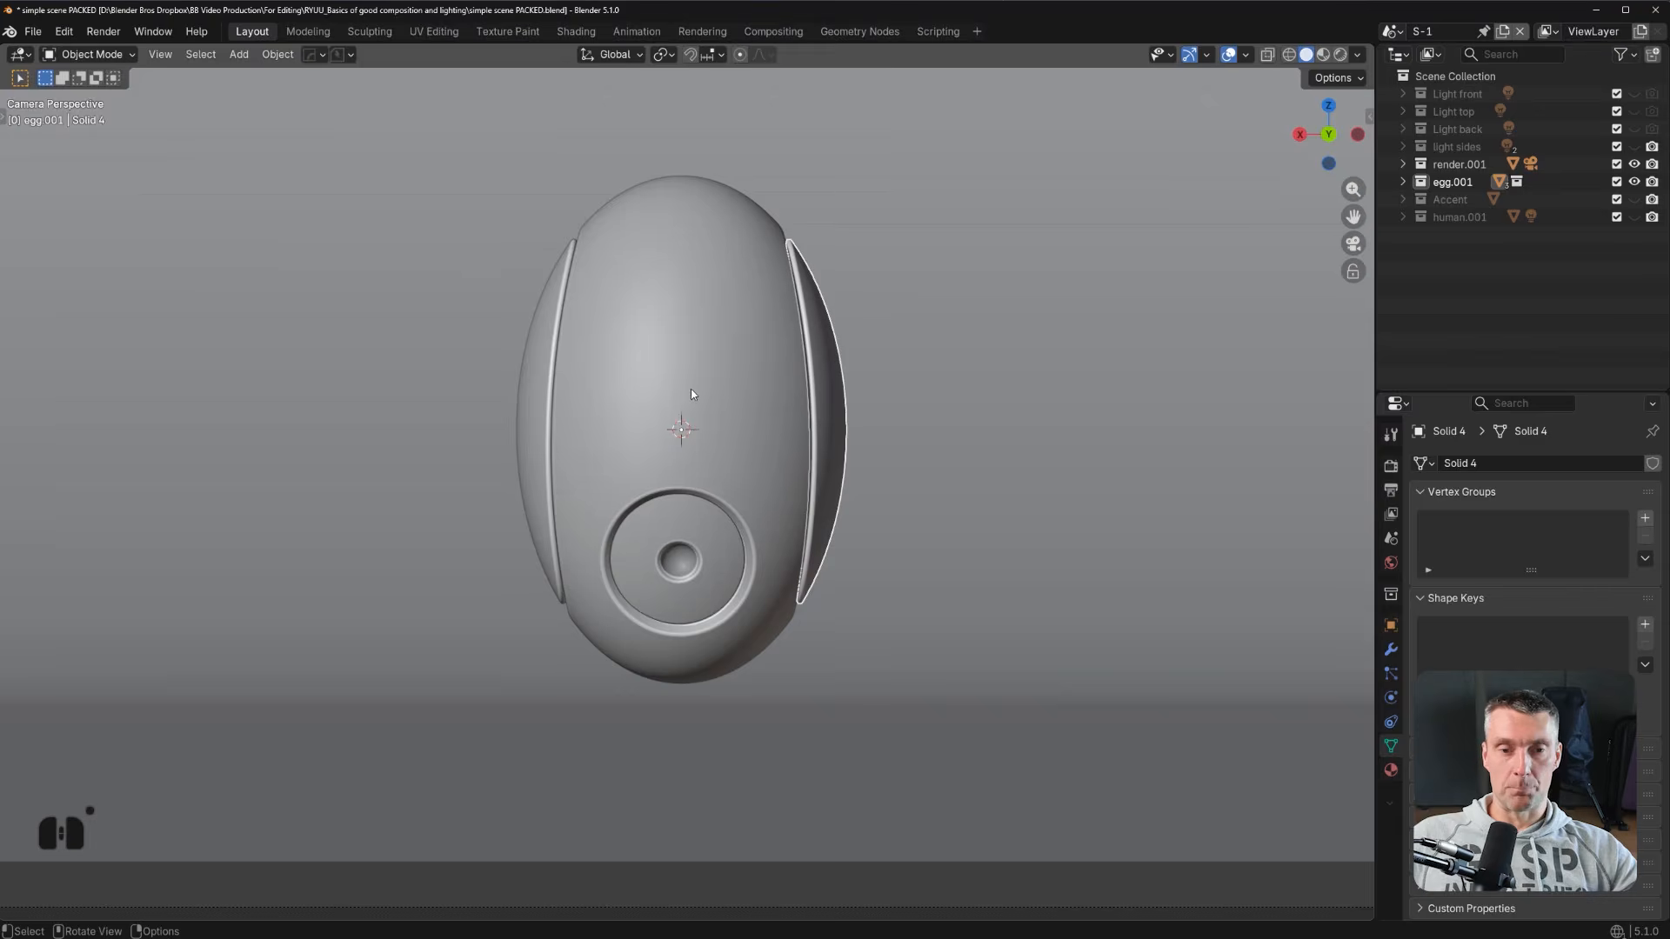
Select the backdrop plane and, in Edit Mode, highlight the faces of its curved bend, ending back in Object Mode.
scroll(691, 394, down, 3)
middle_drag(659, 342, 797, 439)
scroll(783, 400, up, 2)
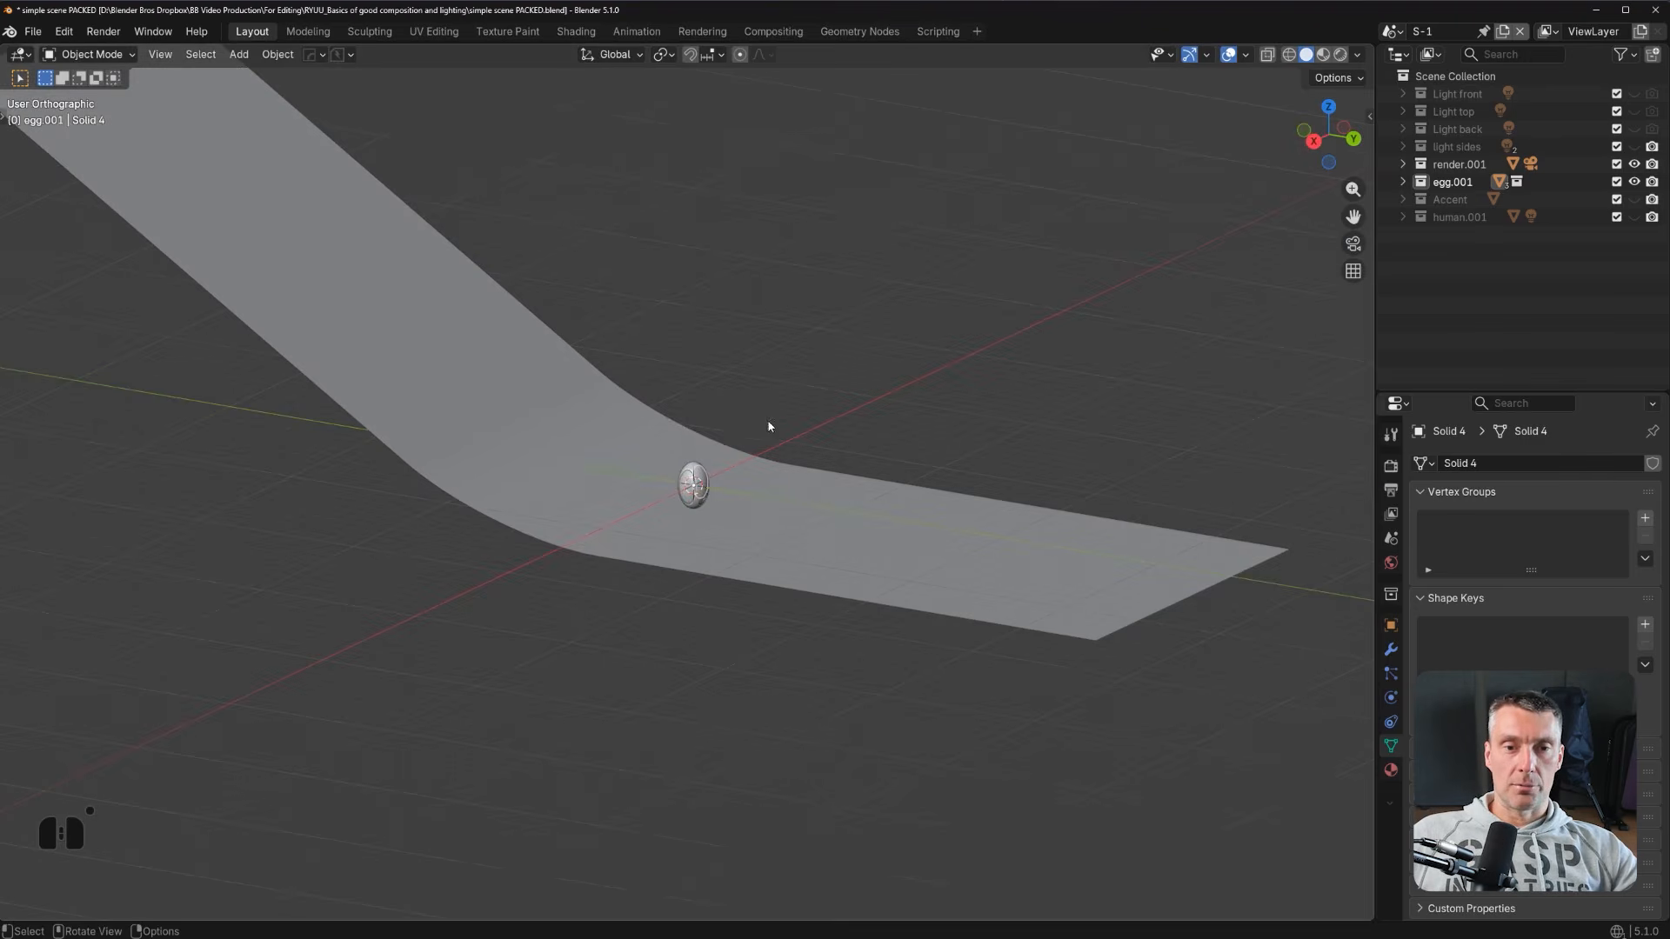
key(KP_5)
scroll(687, 447, down, 3)
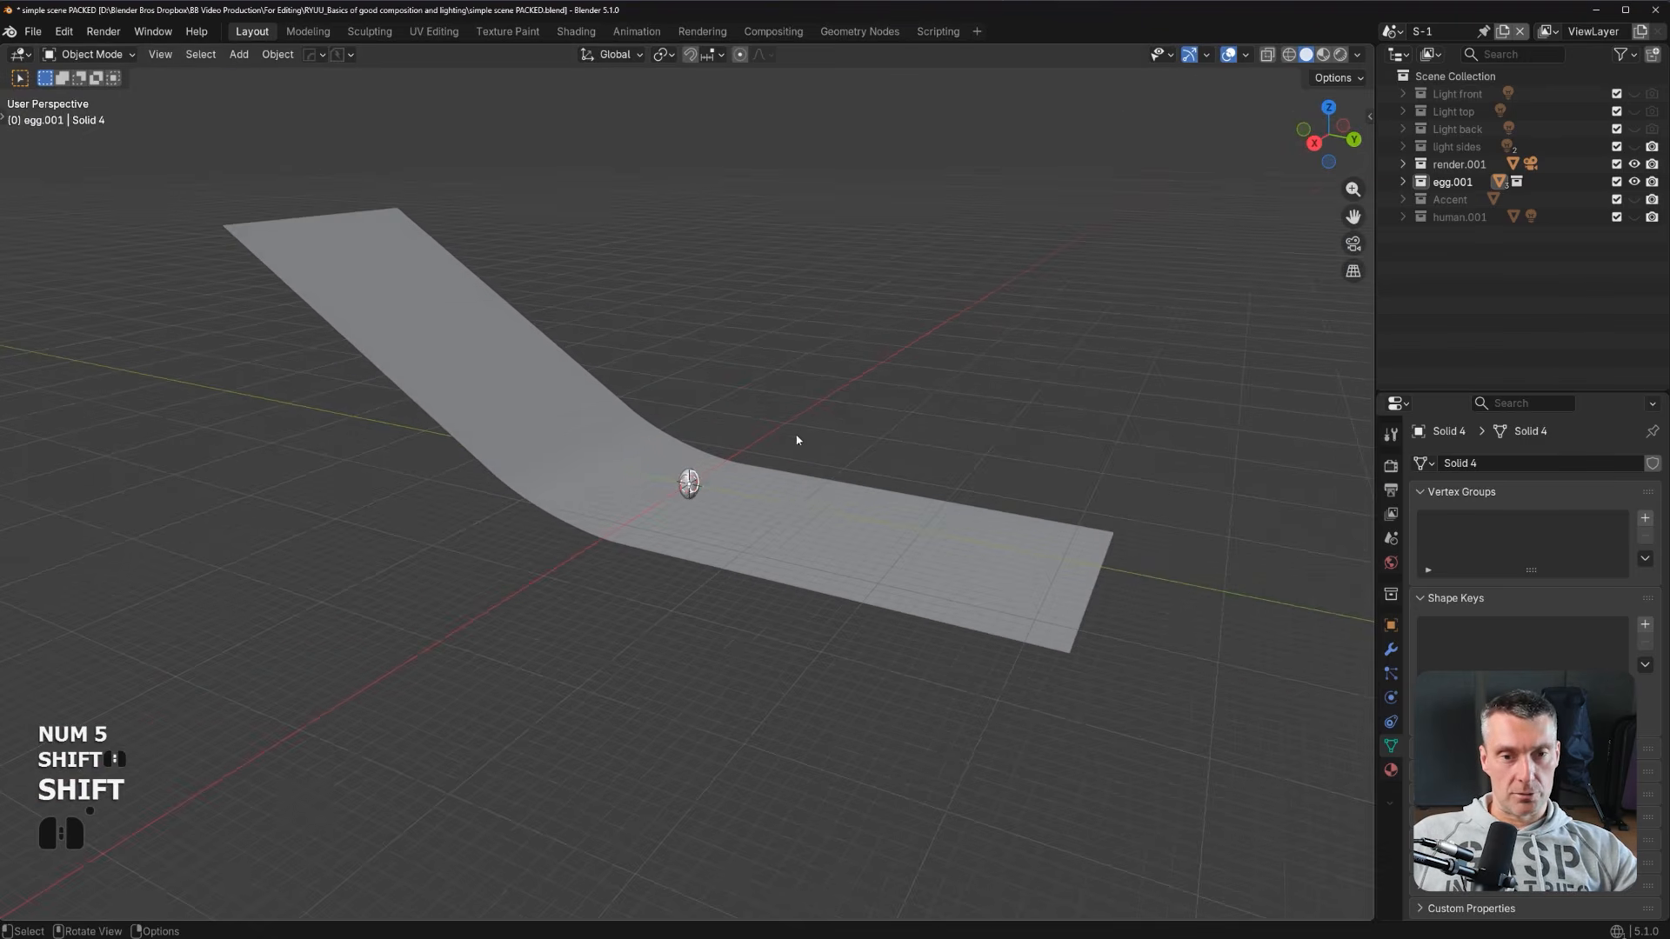
click(826, 518)
middle_drag(827, 521, 905, 548)
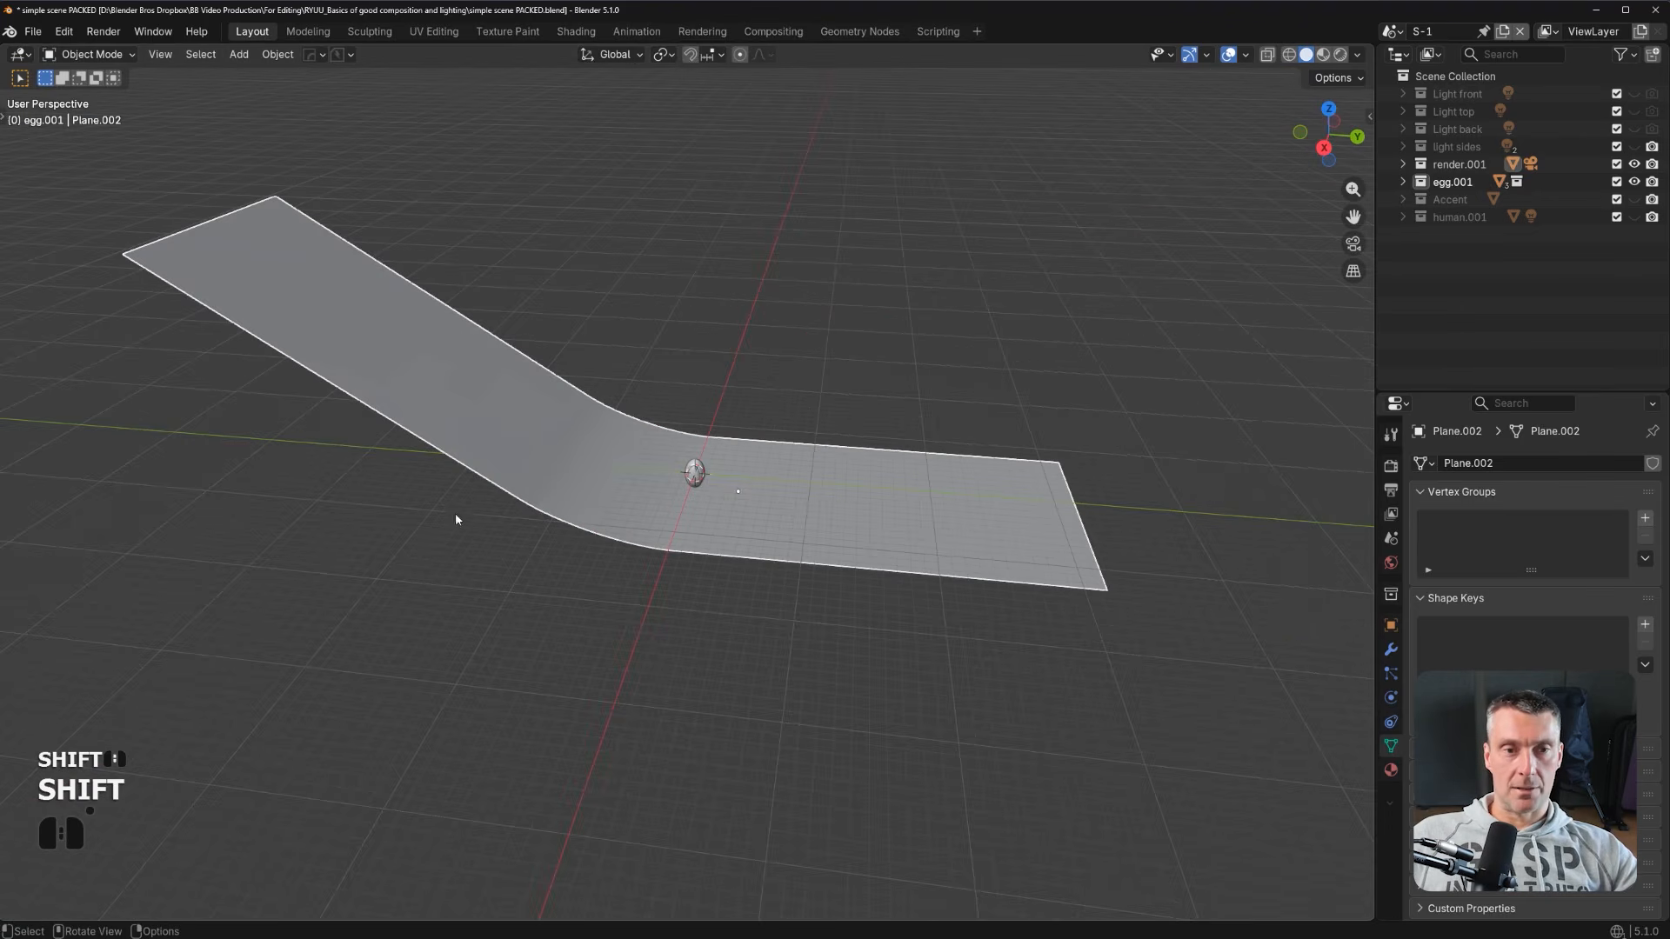
shift+middle_drag(556, 349, 556, 355)
key(Tab)
click(557, 453)
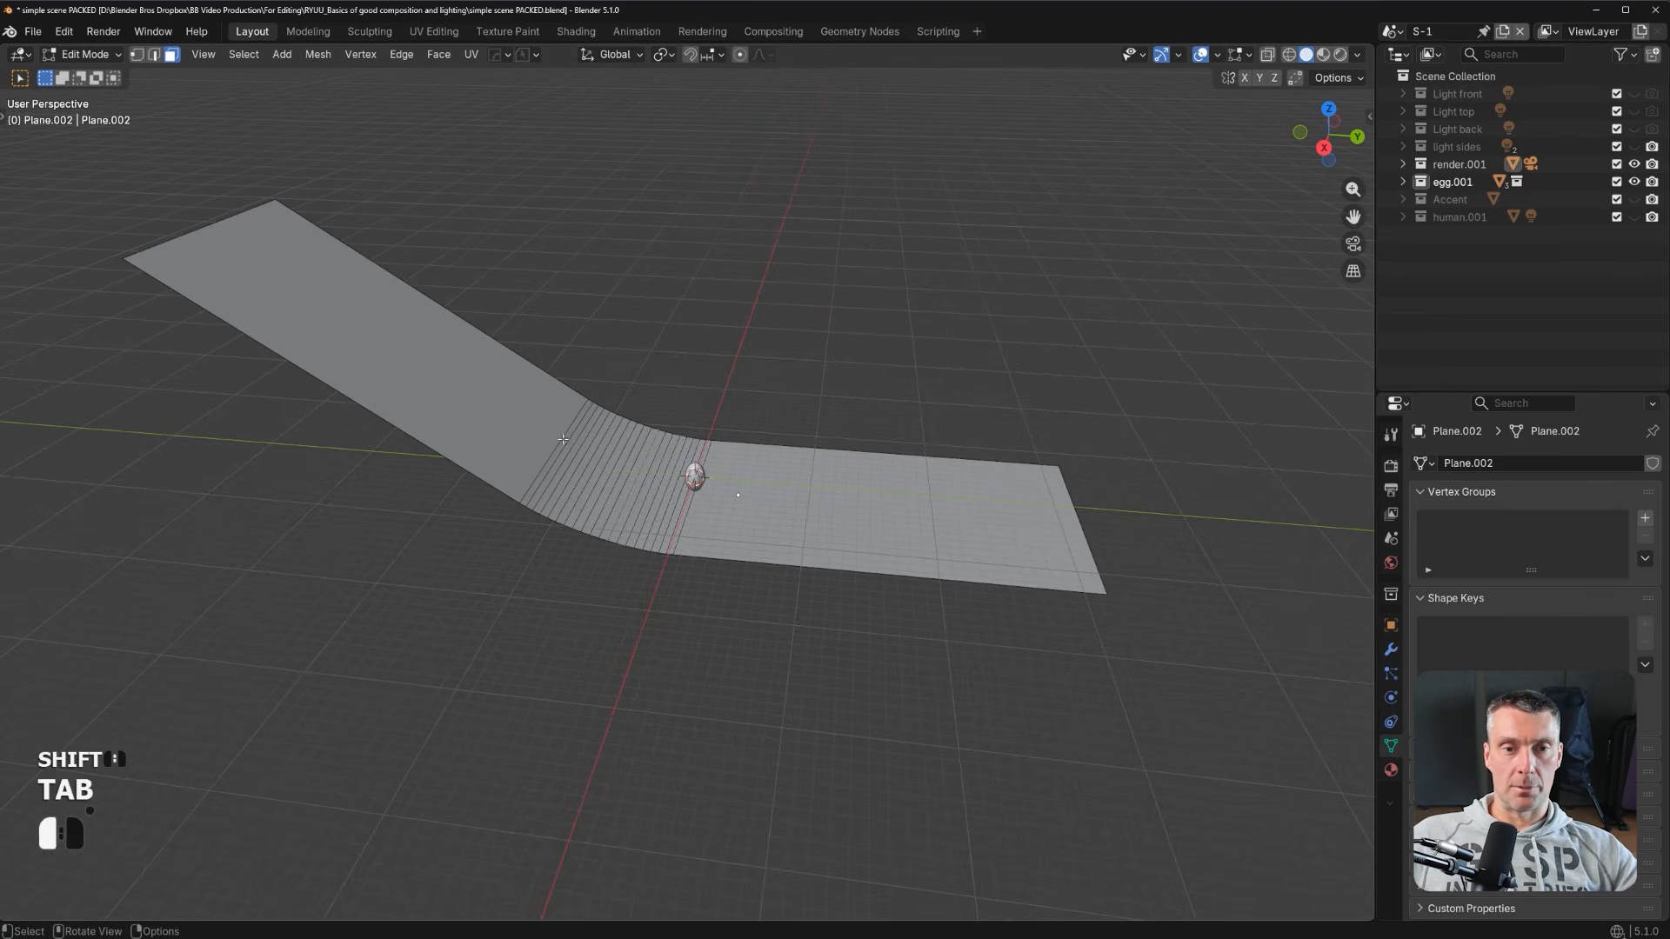
ctrl+click(680, 500)
key(Tab)
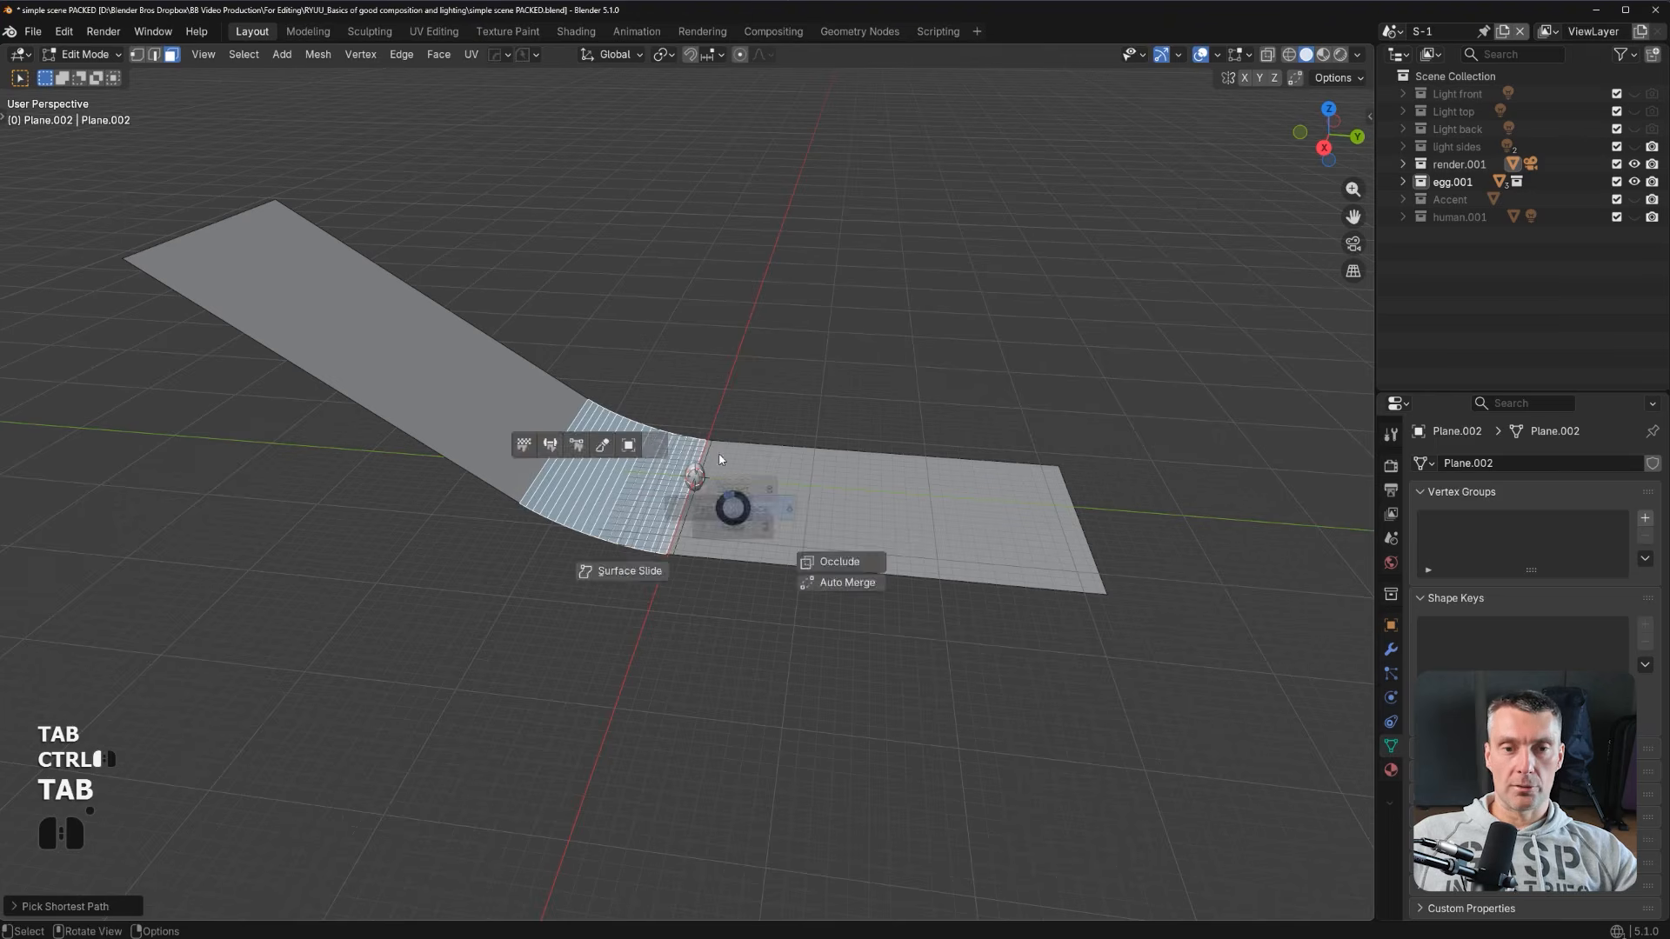
middle_drag(785, 386, 670, 365)
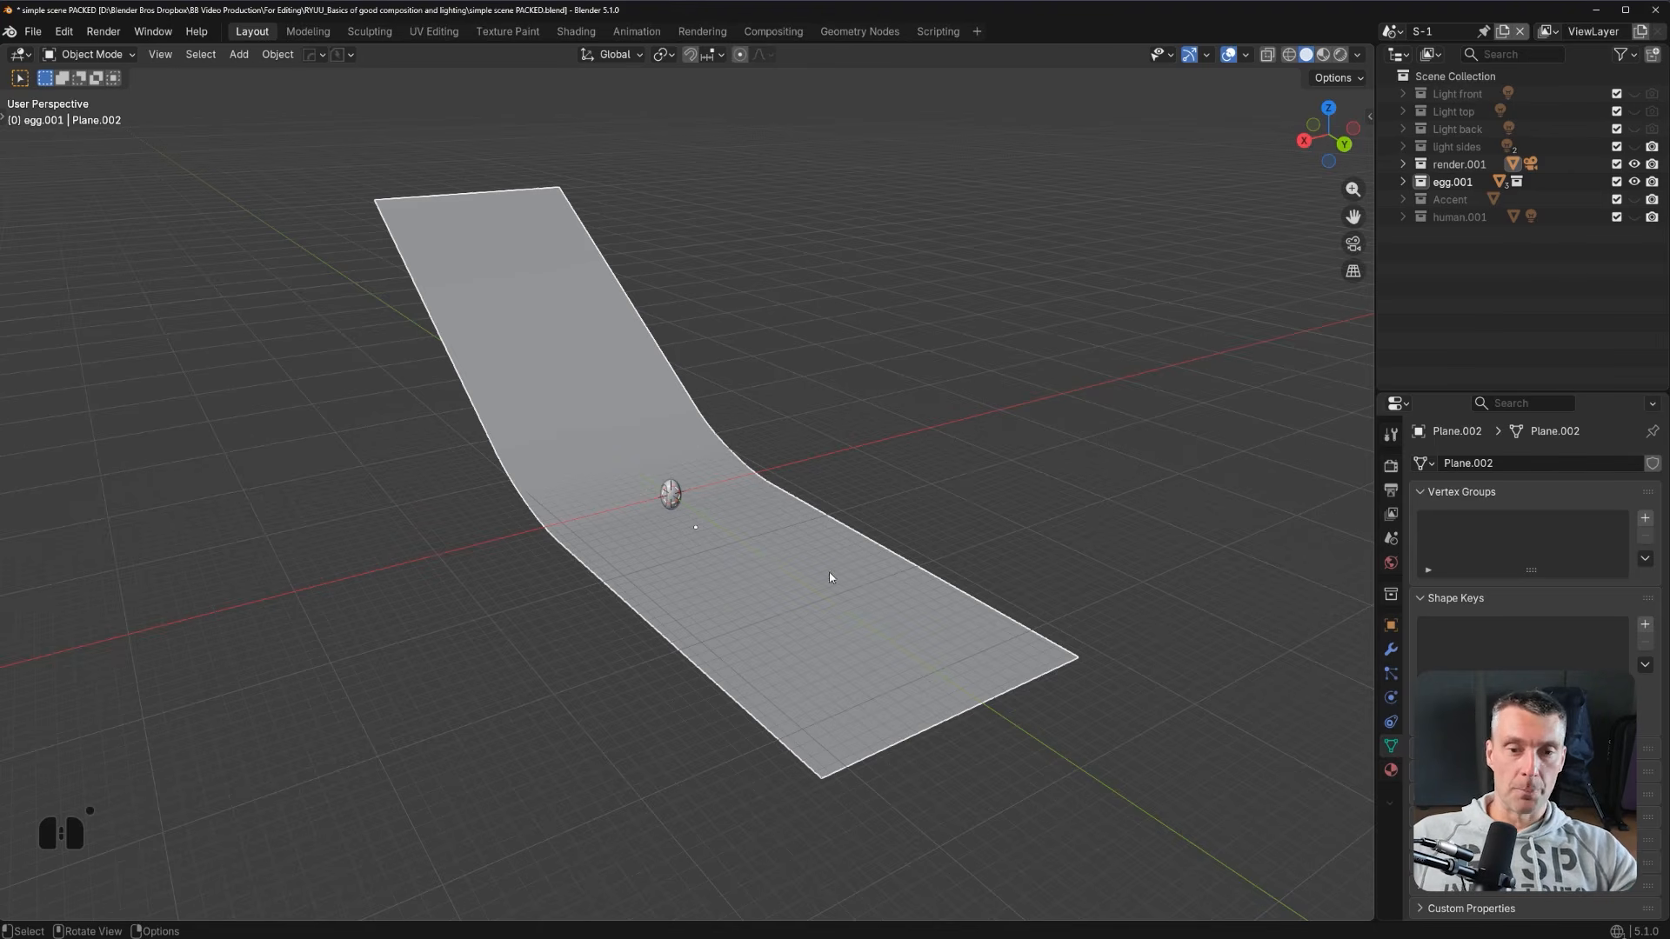
Select the camera in front of the backdrop, examine its lens settings, and look at the egg through it.
scroll(909, 587, down, 3)
click(1019, 724)
shift+middle_drag(1040, 693, 842, 527)
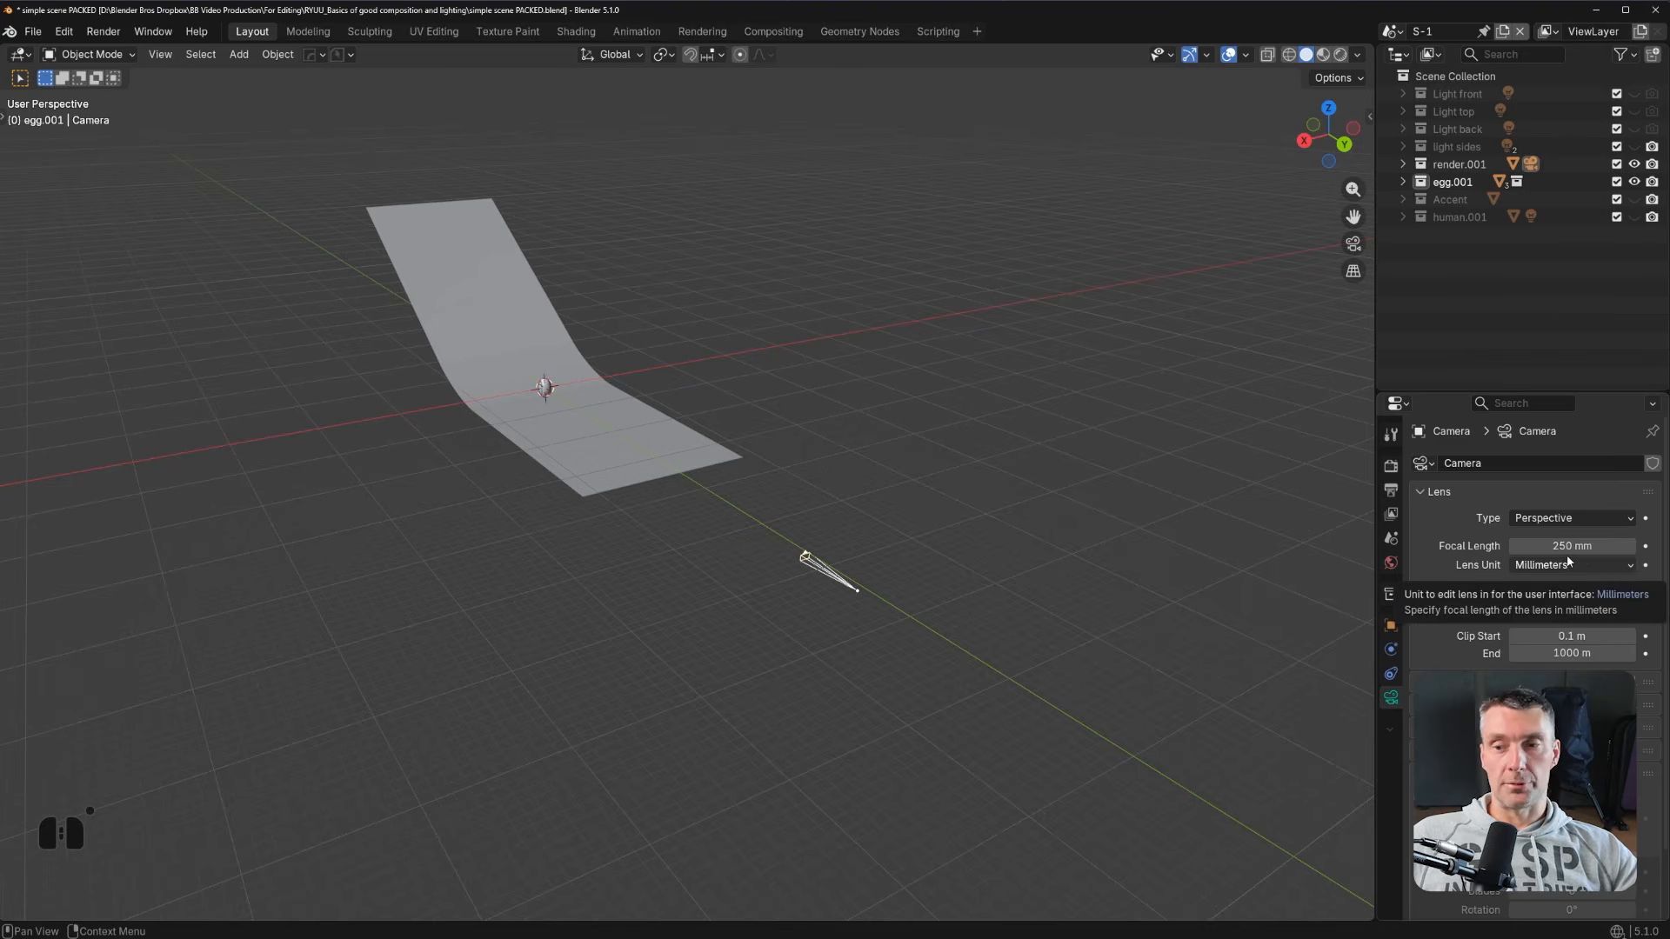
scroll(887, 654, up, 3)
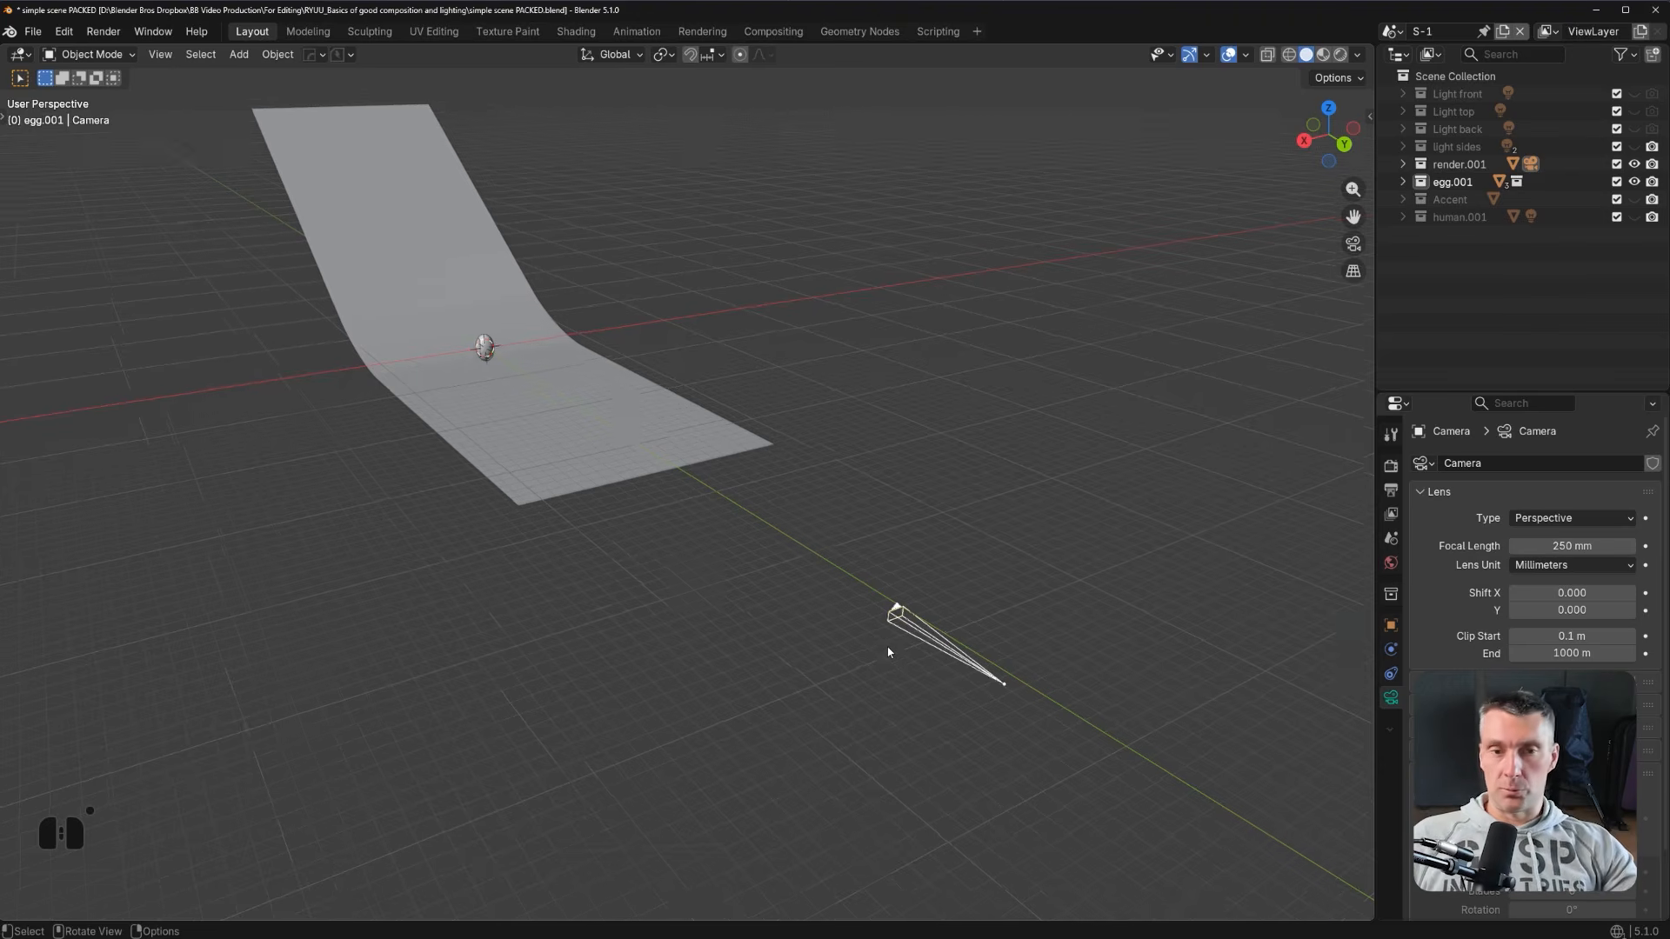
key(KP_0)
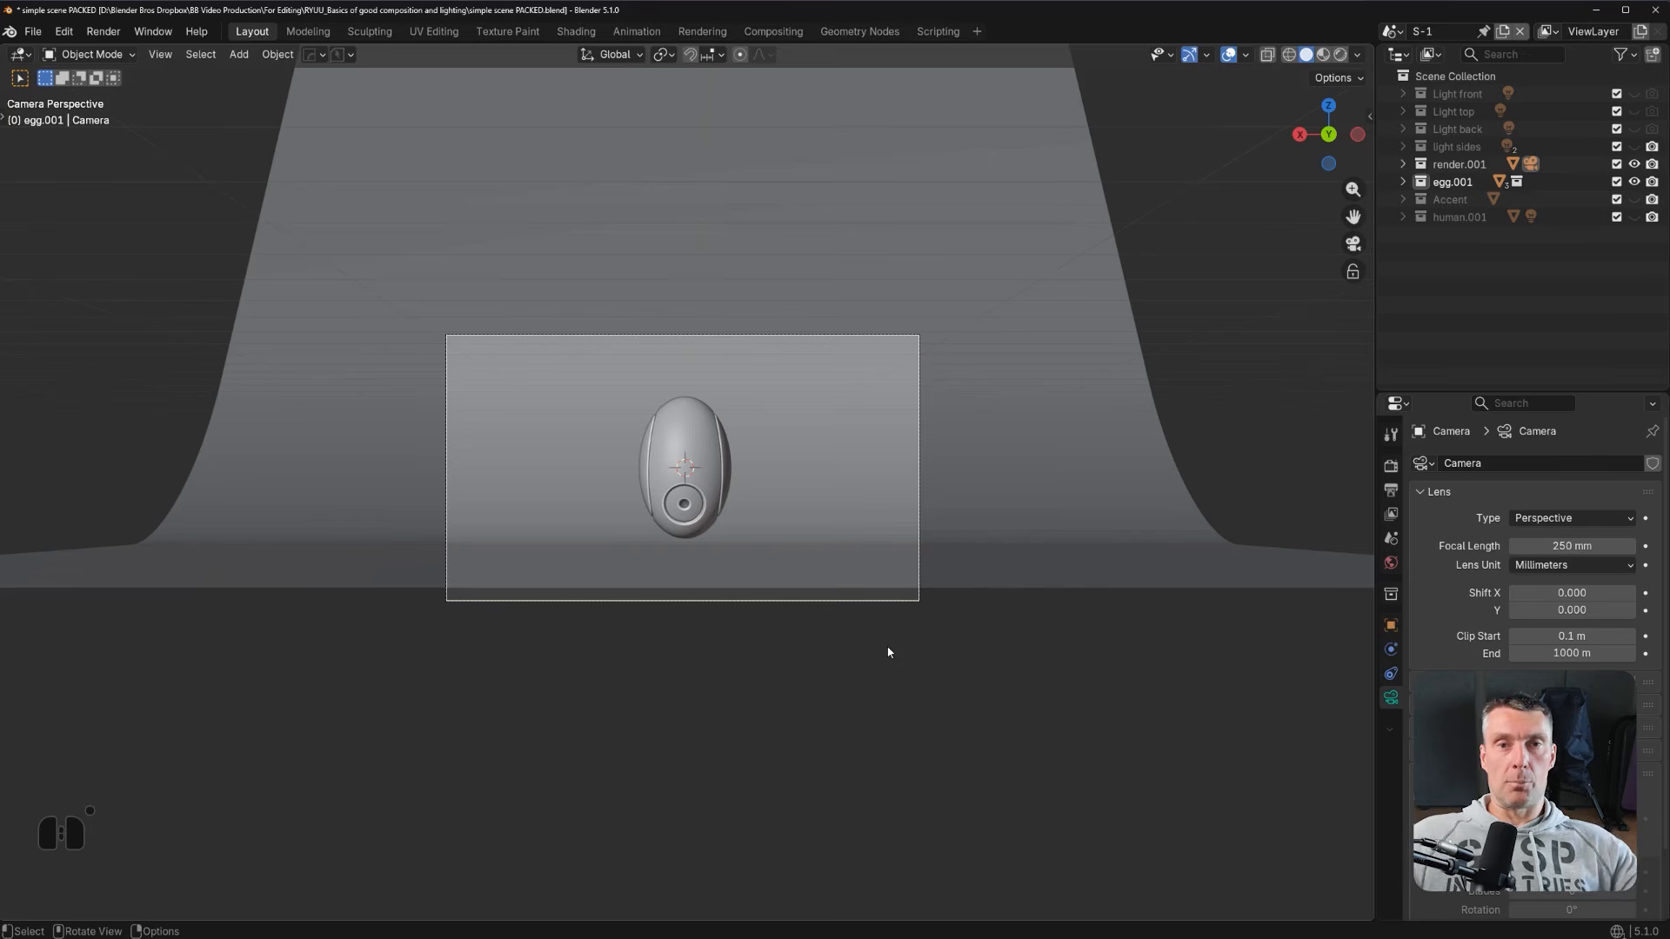
scroll(458, 540, up, 3)
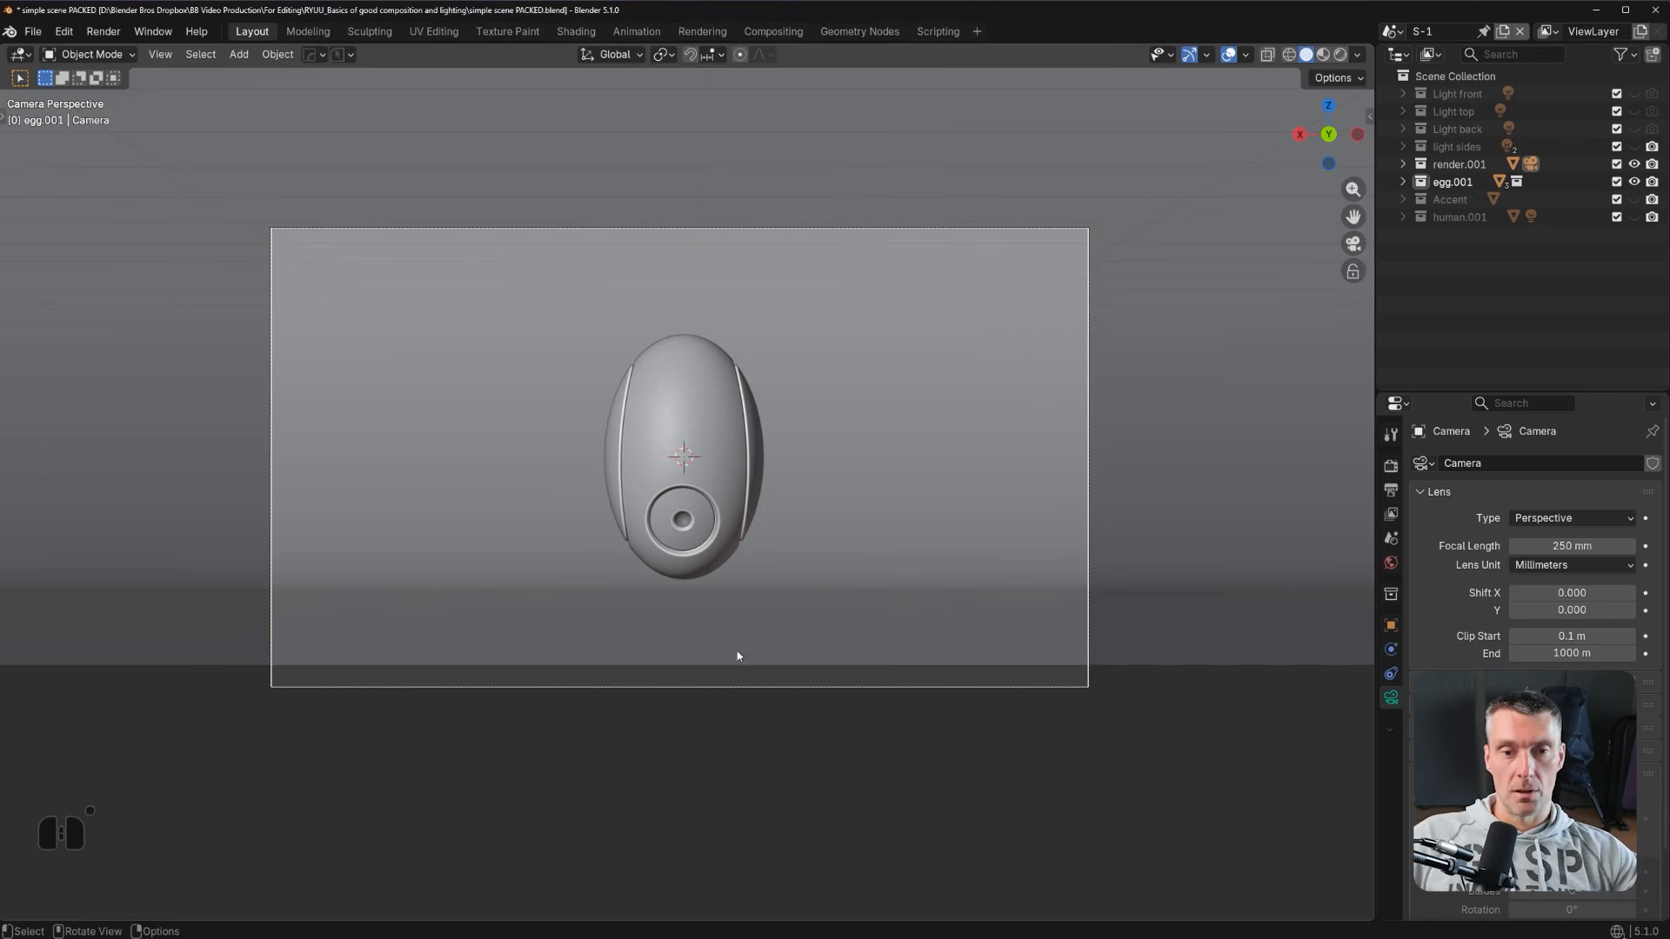
Edge-slide the backdrop's front edge outward with clamping off so the floor fills the bottom of the camera frame.
click(750, 611)
shift+middle_drag(902, 647, 915, 670)
key(Tab)
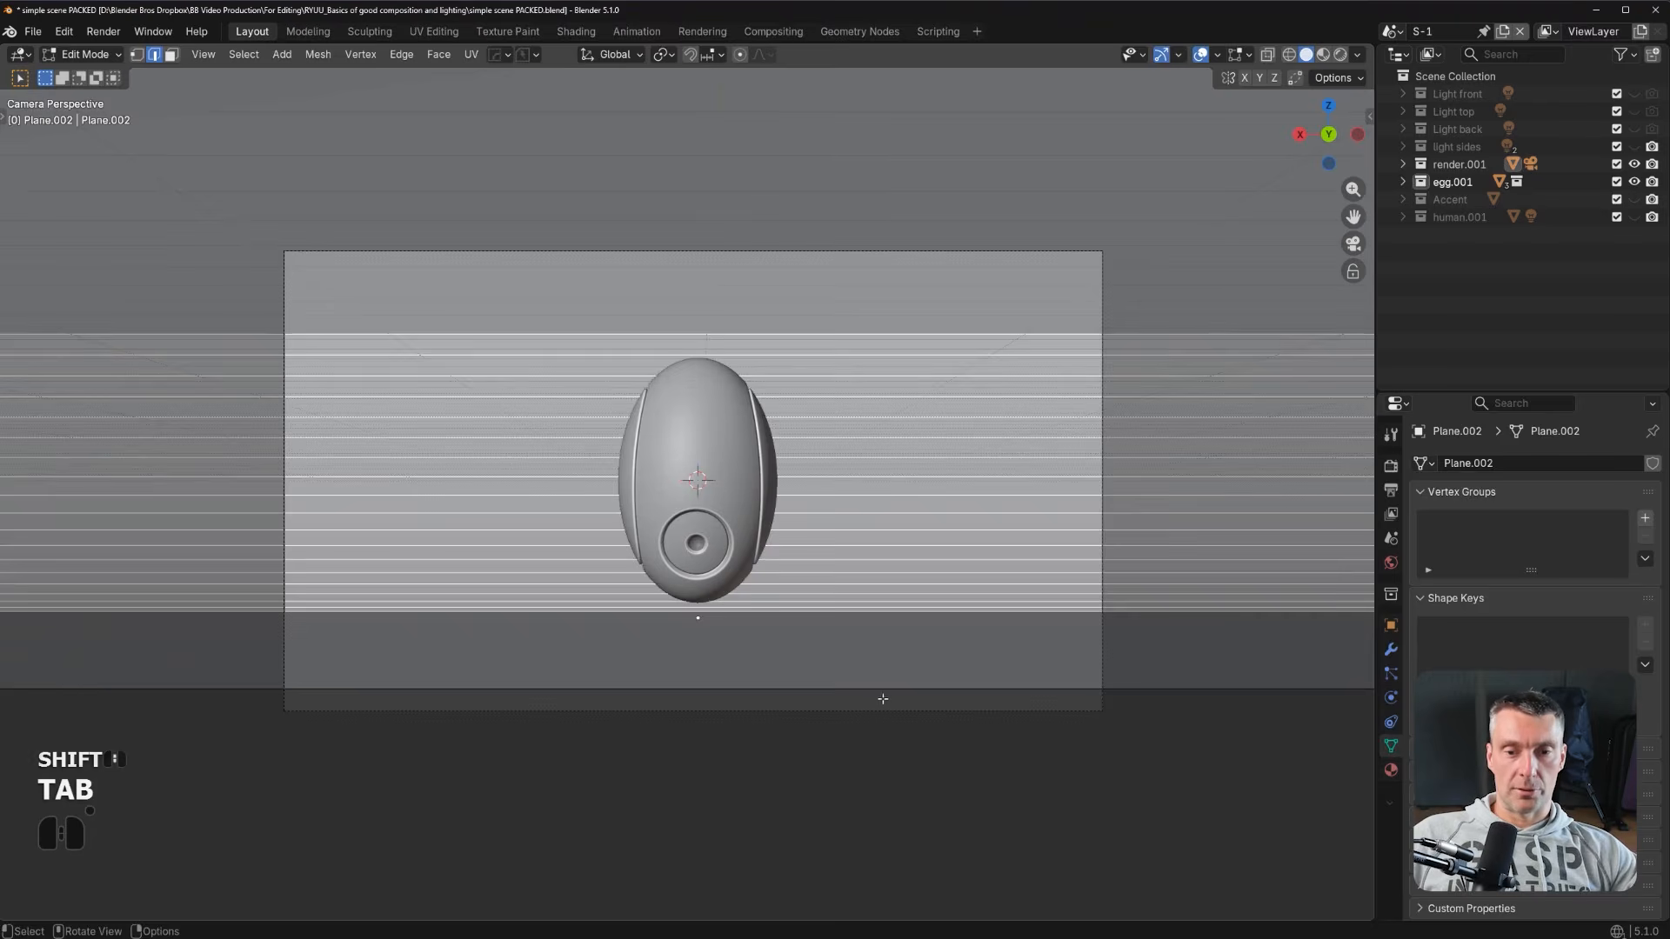
scroll(725, 477, down, 7)
middle_drag(724, 476, 783, 522)
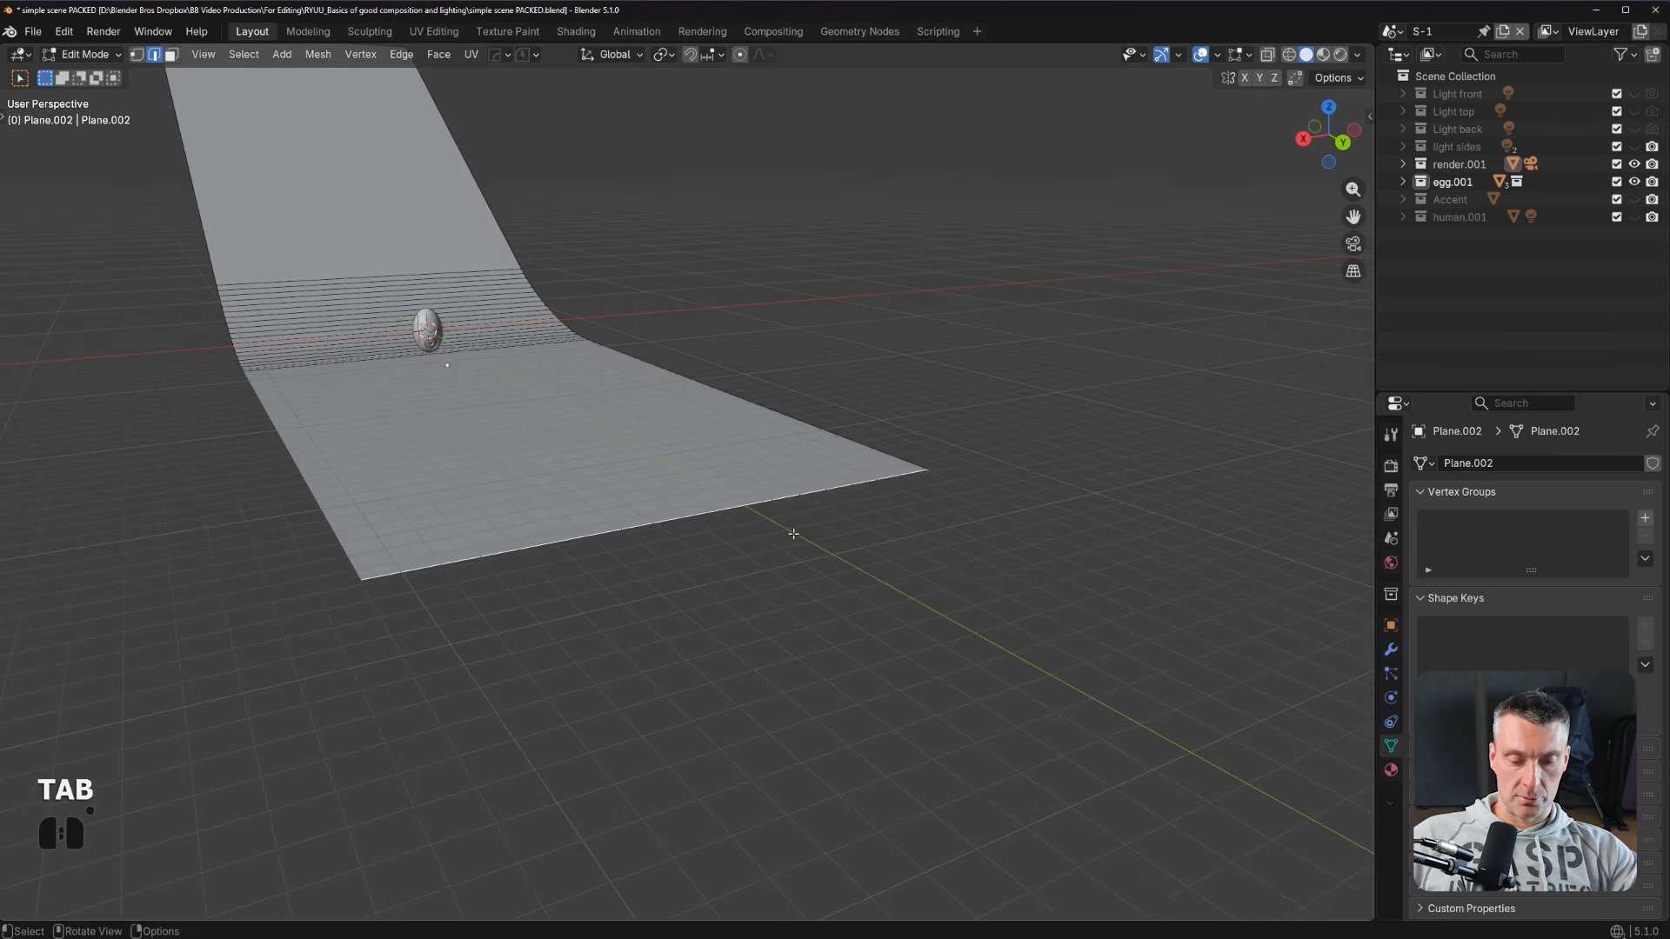
key(g)
key(g)
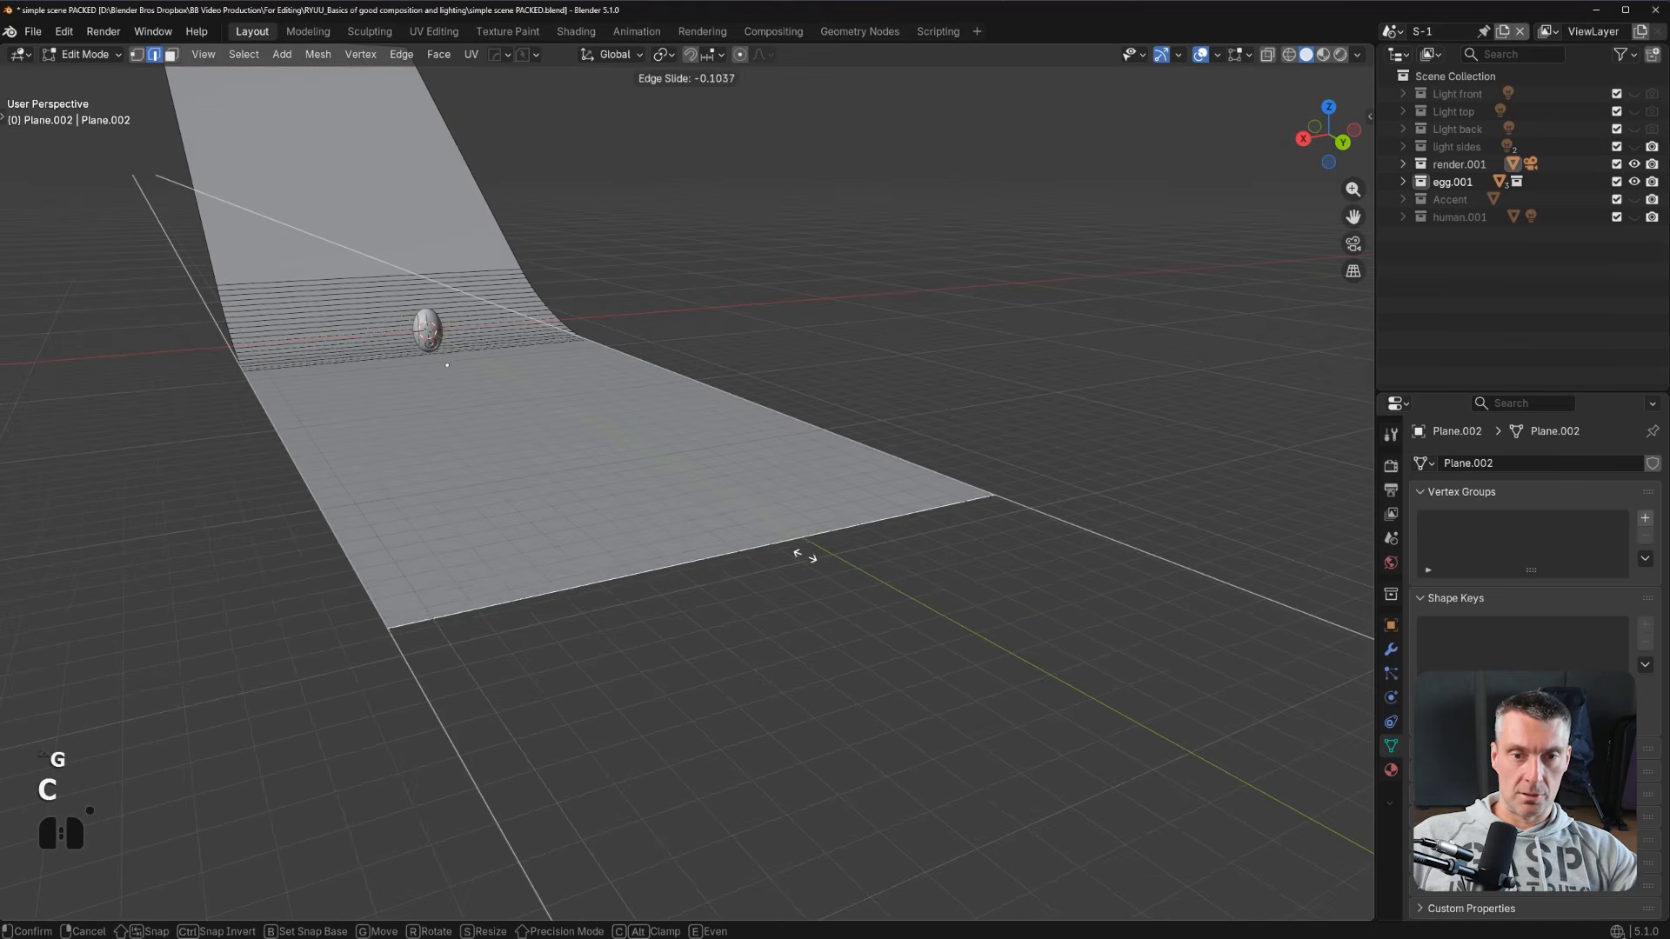
key(c)
key(Tab)
key(KP_0)
scroll(788, 417, up, 6)
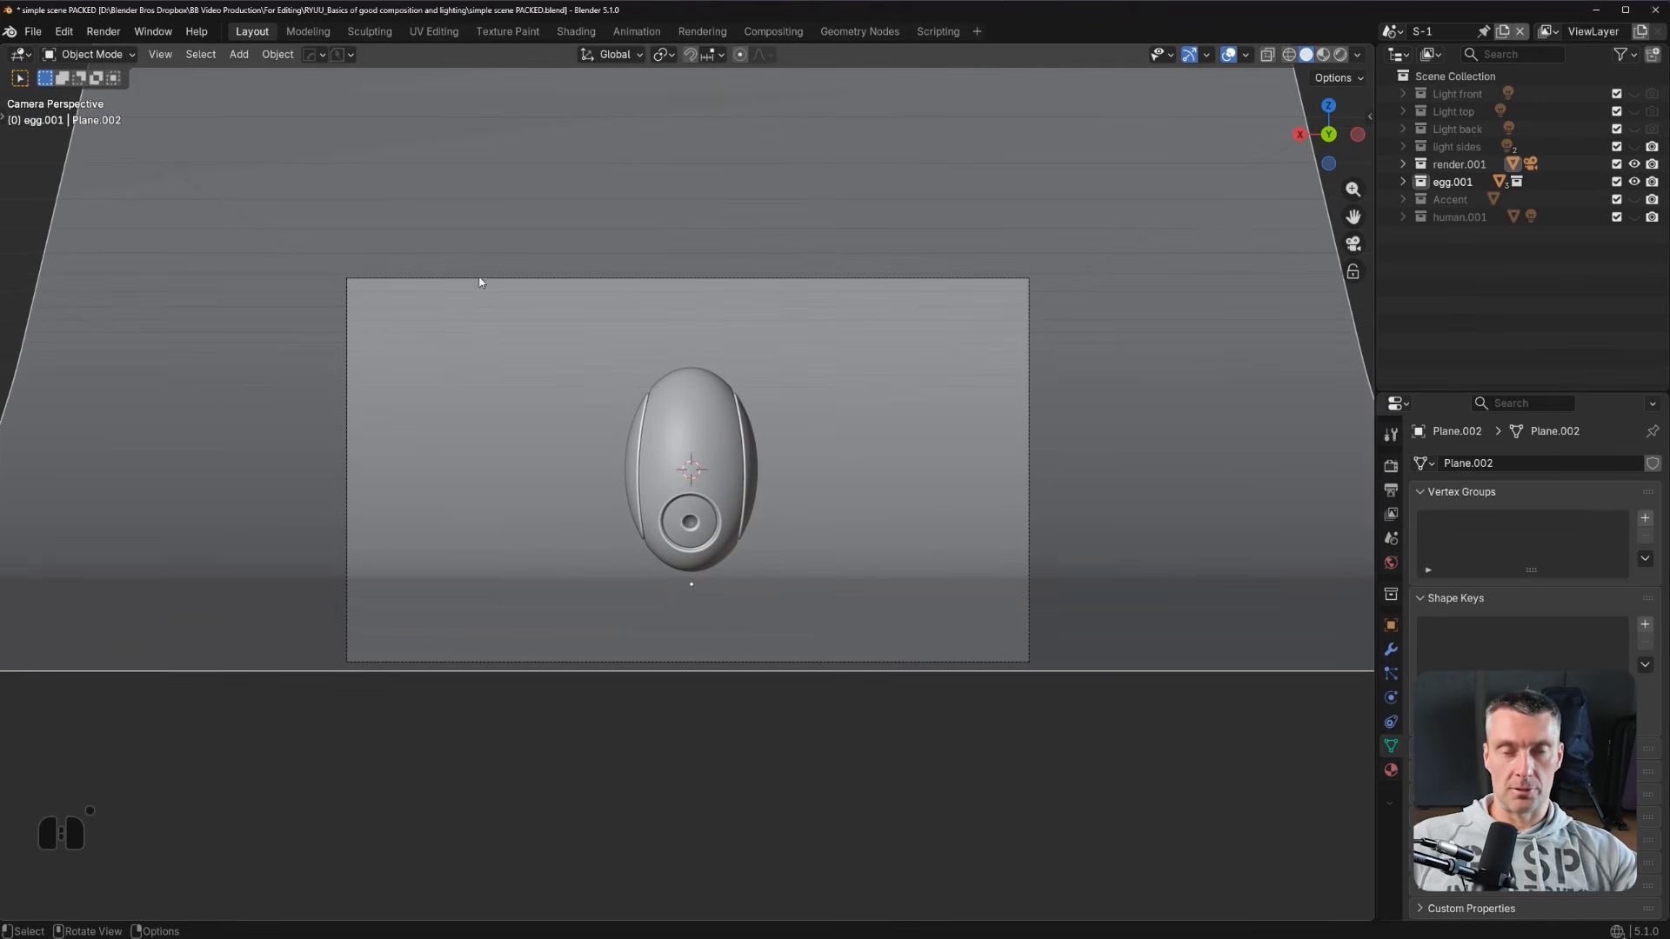
Switch the camera view to rendered shading and show the Light front collection.
scroll(786, 469, up, 3)
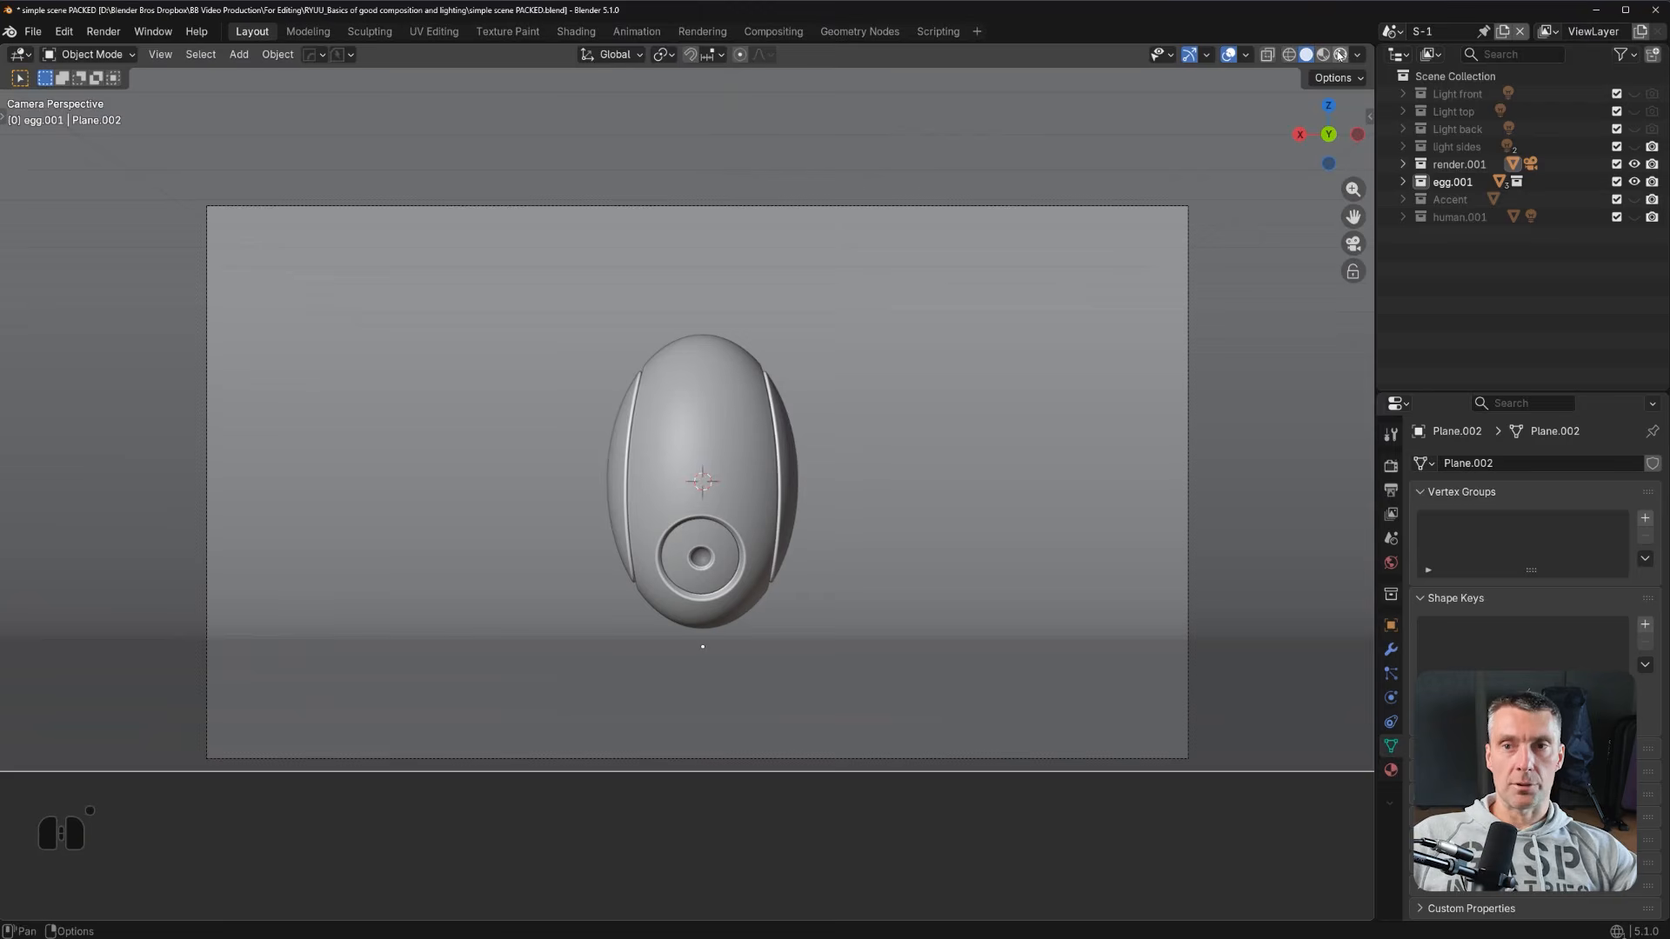
click(1340, 54)
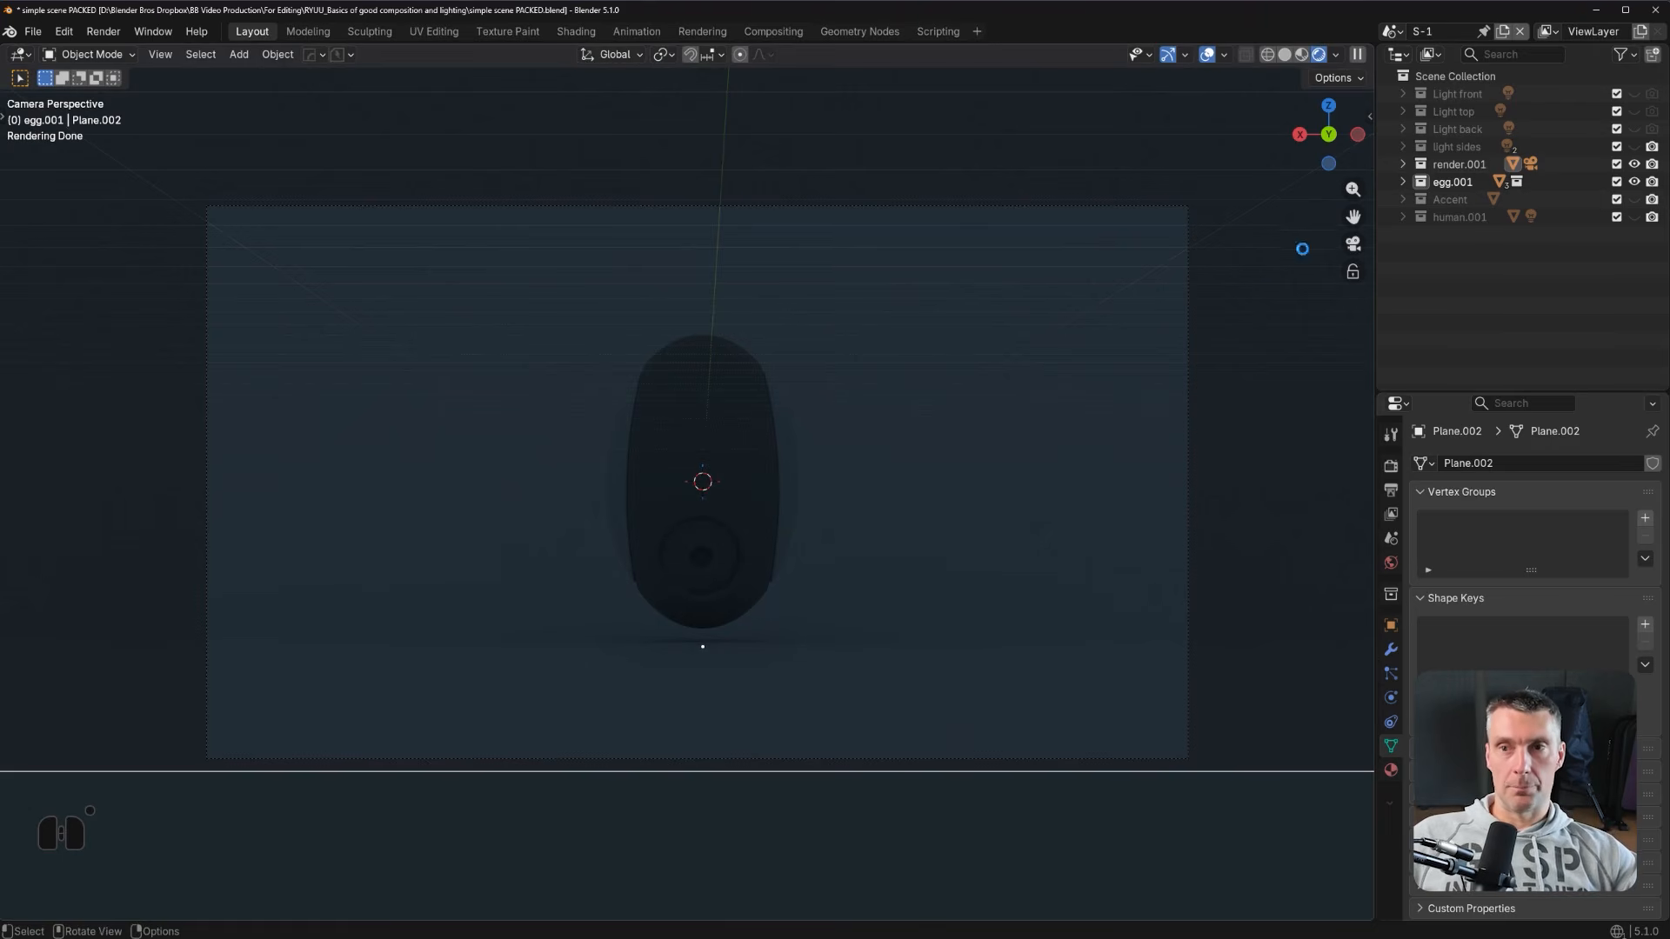
click(1635, 94)
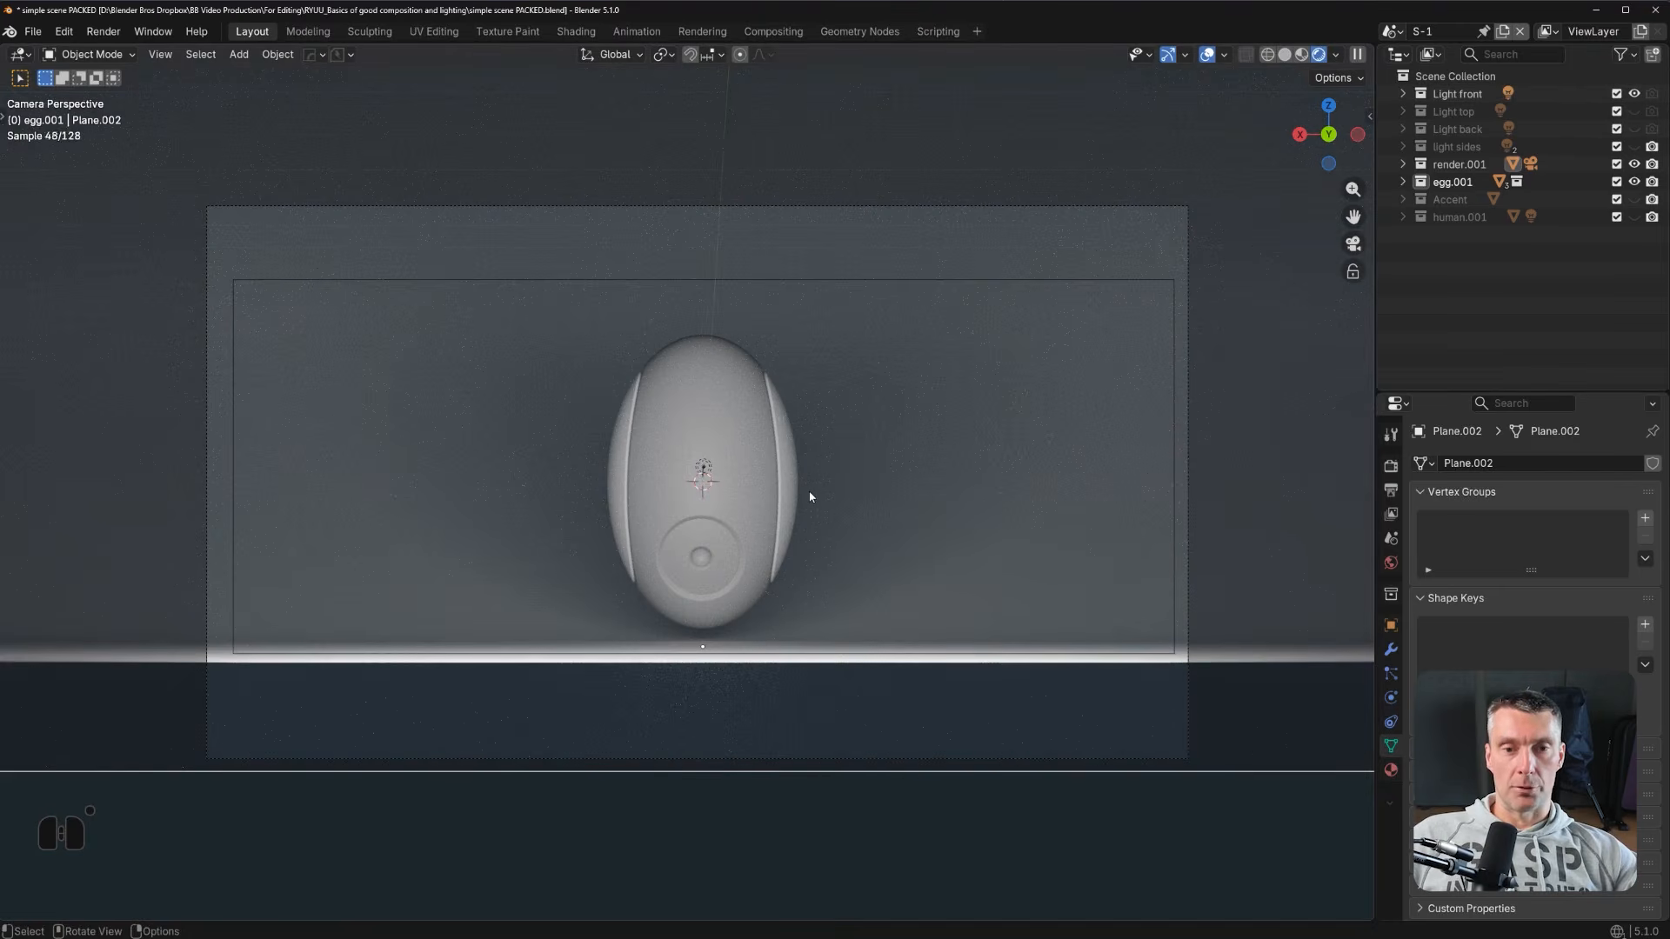
Examine the front light's placement in the right orthographic view and its effect on the egg through the camera.
scroll(774, 501, down, 3)
alt+middle_drag(774, 501, 835, 484)
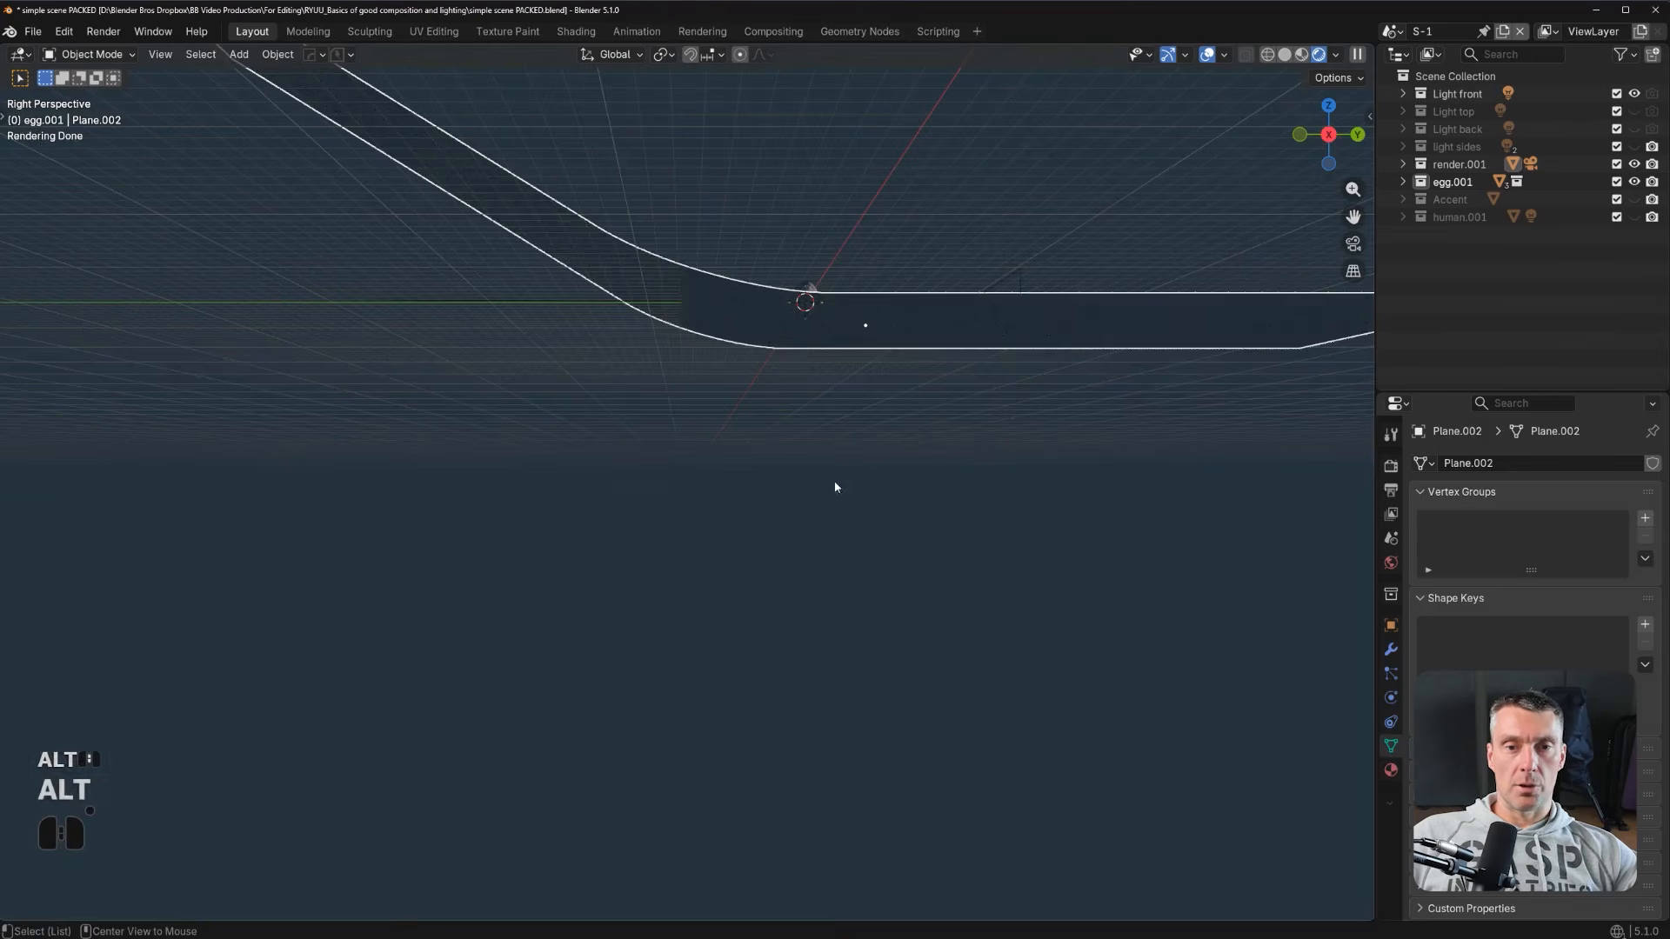
key(KP_5)
shift+middle_drag(999, 365, 828, 515)
scroll(828, 515, up, 2)
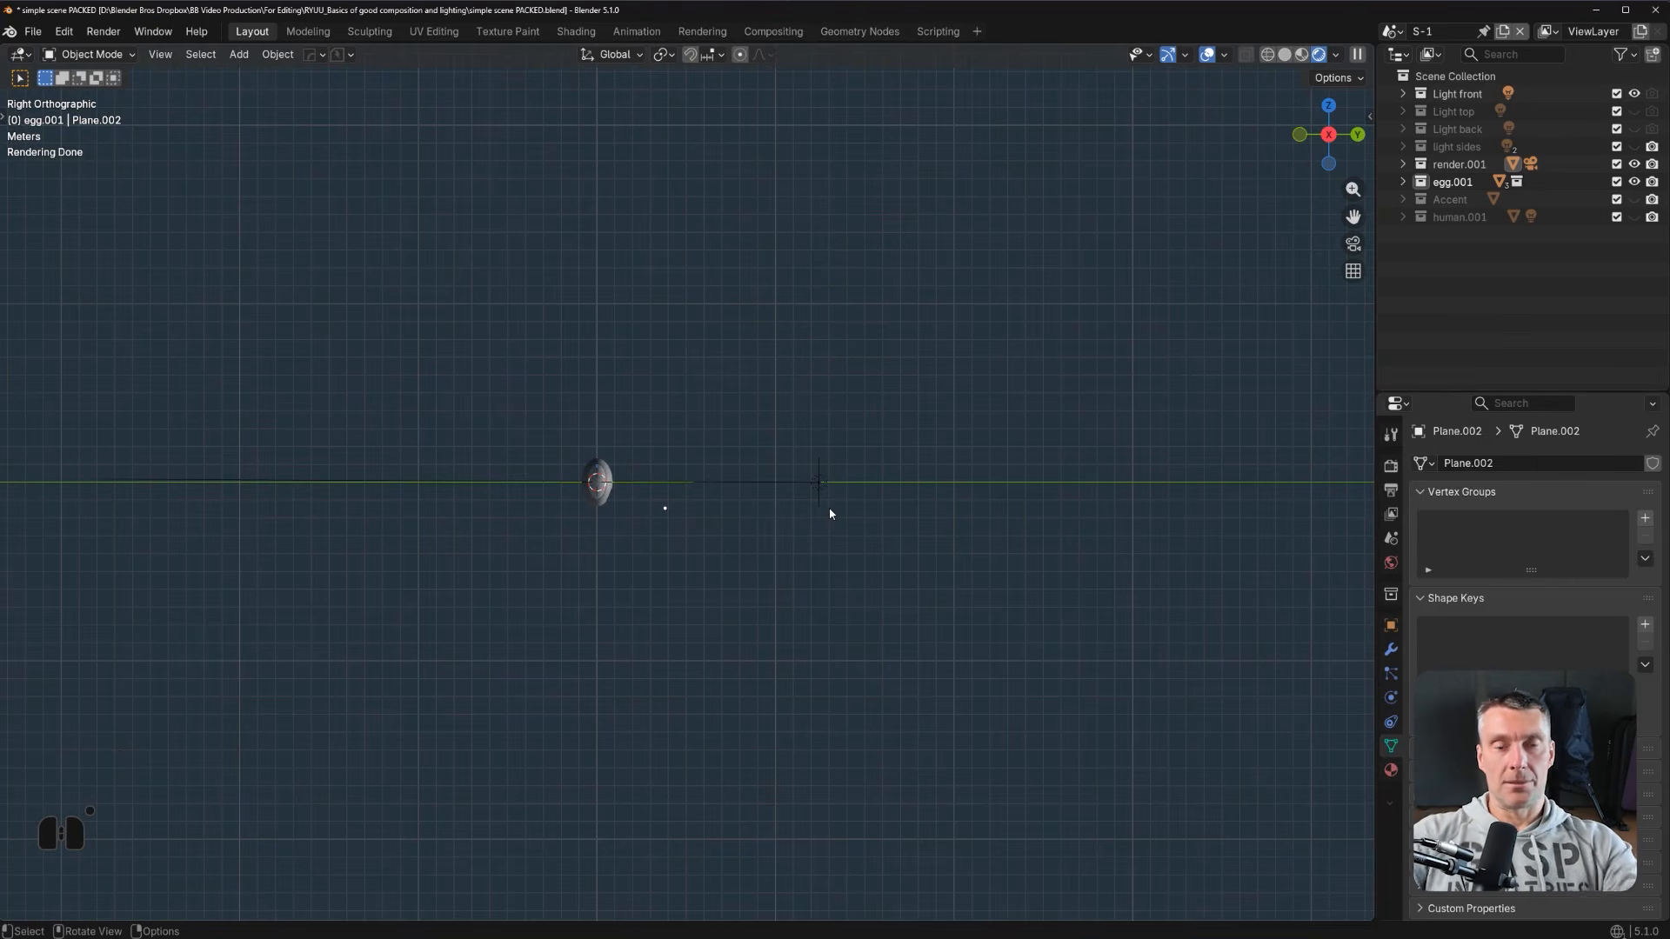
key(KP_0)
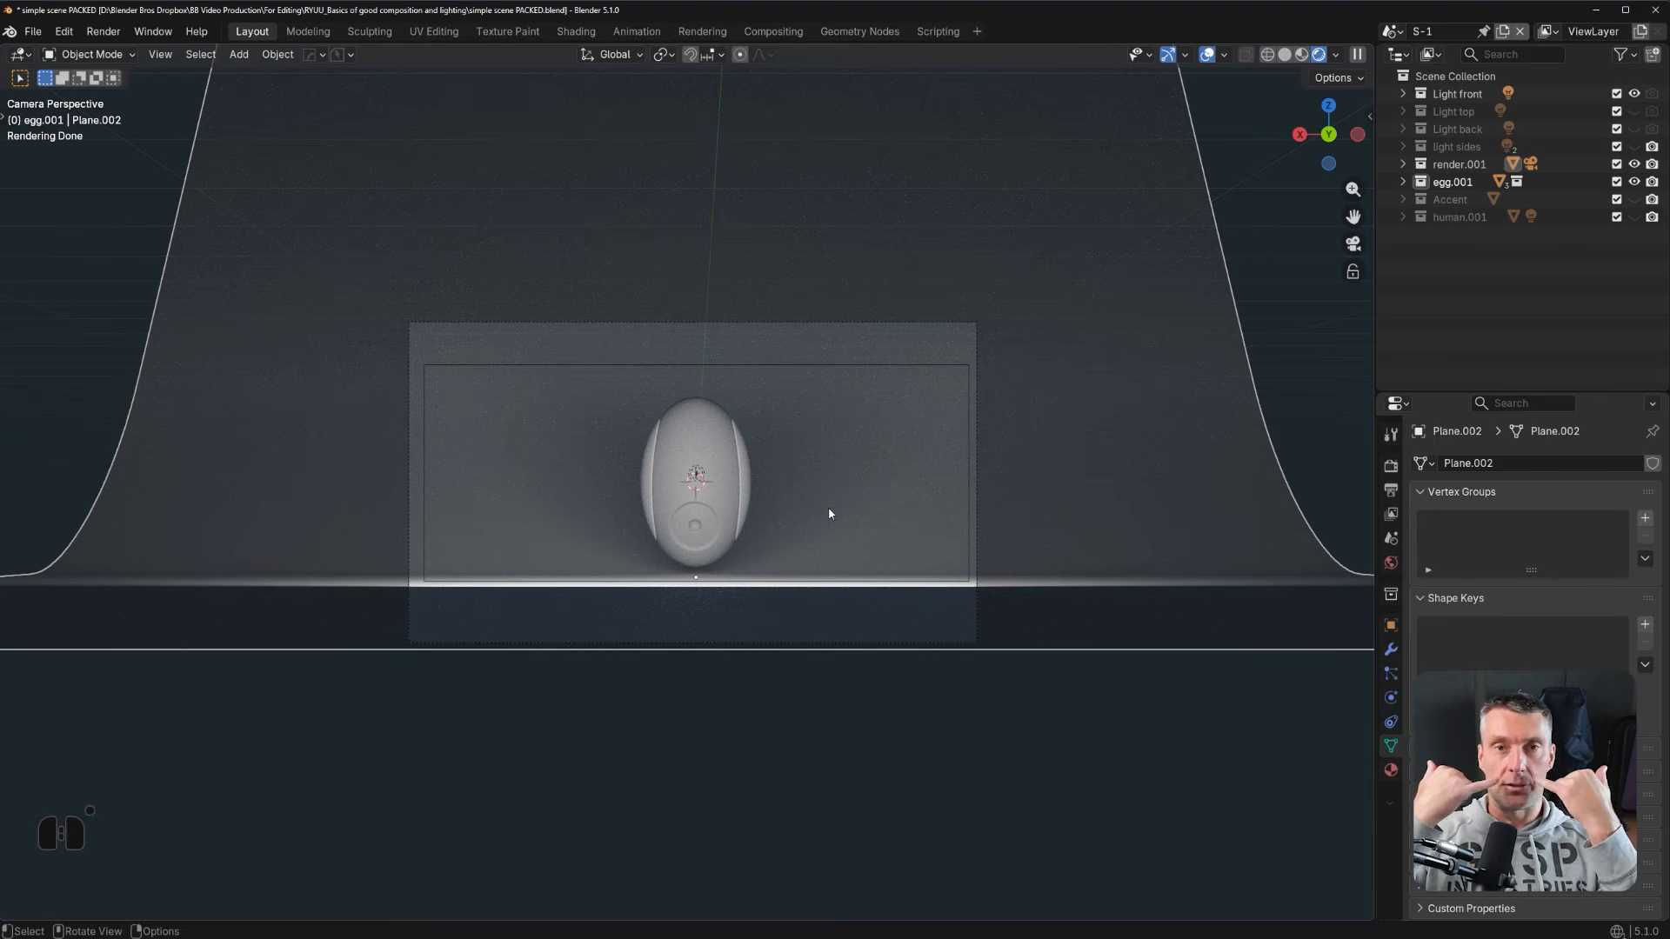
scroll(828, 508, up, 6)
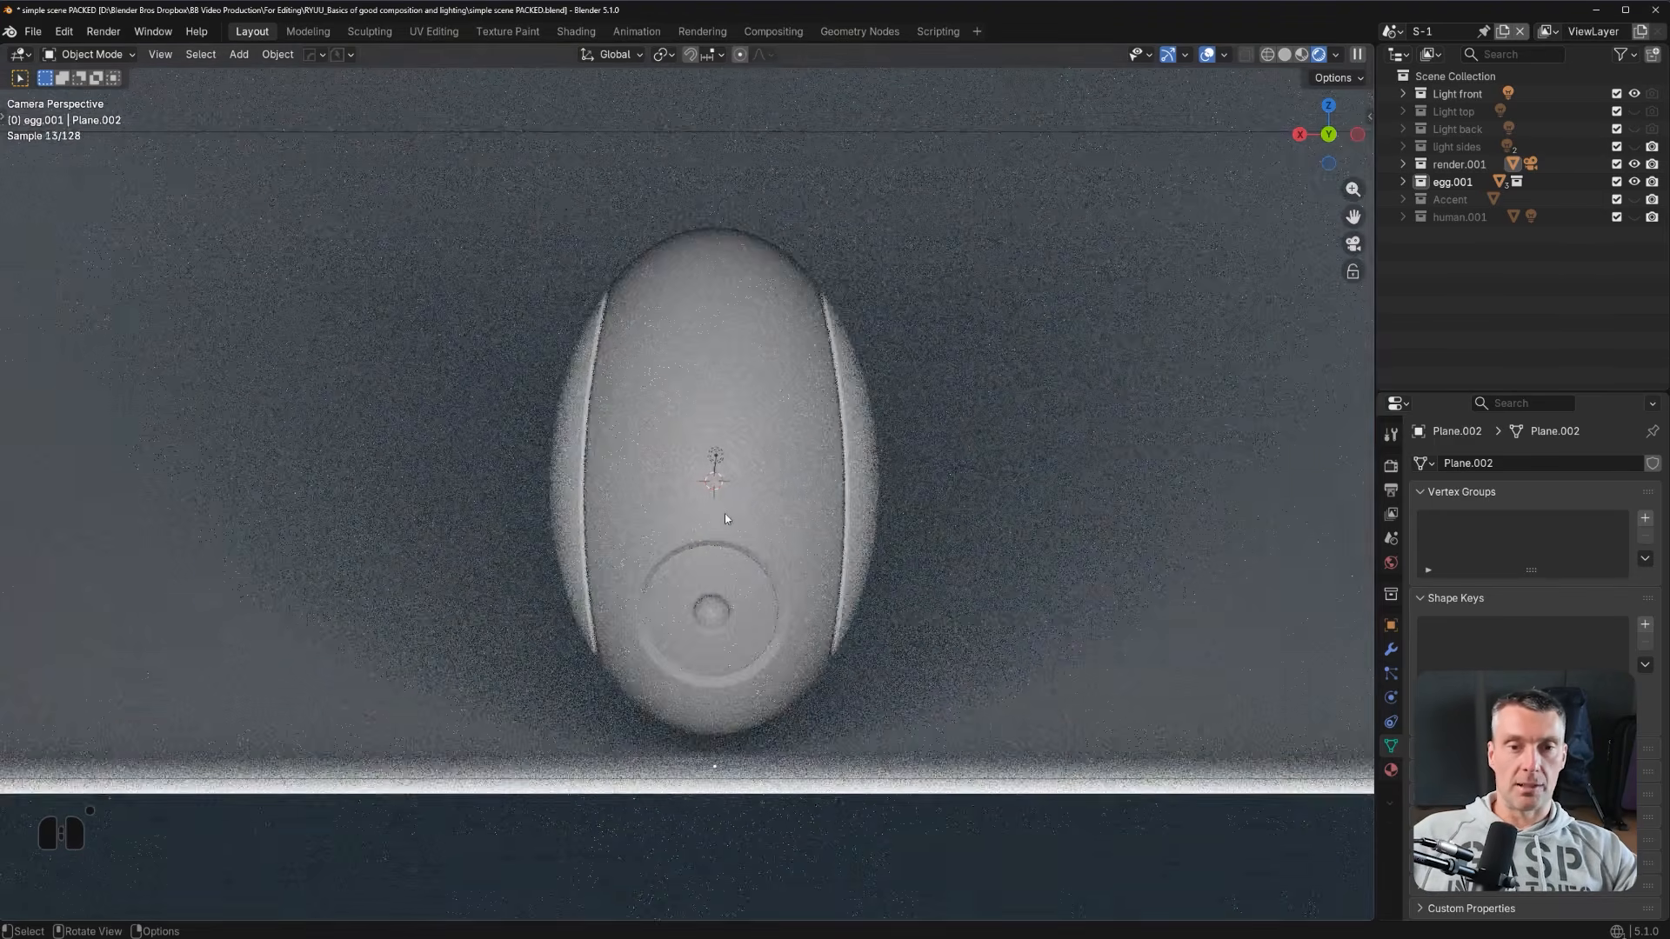
shift+middle_drag(723, 513, 734, 490)
scroll(766, 470, down, 1)
scroll(766, 473, down, 2)
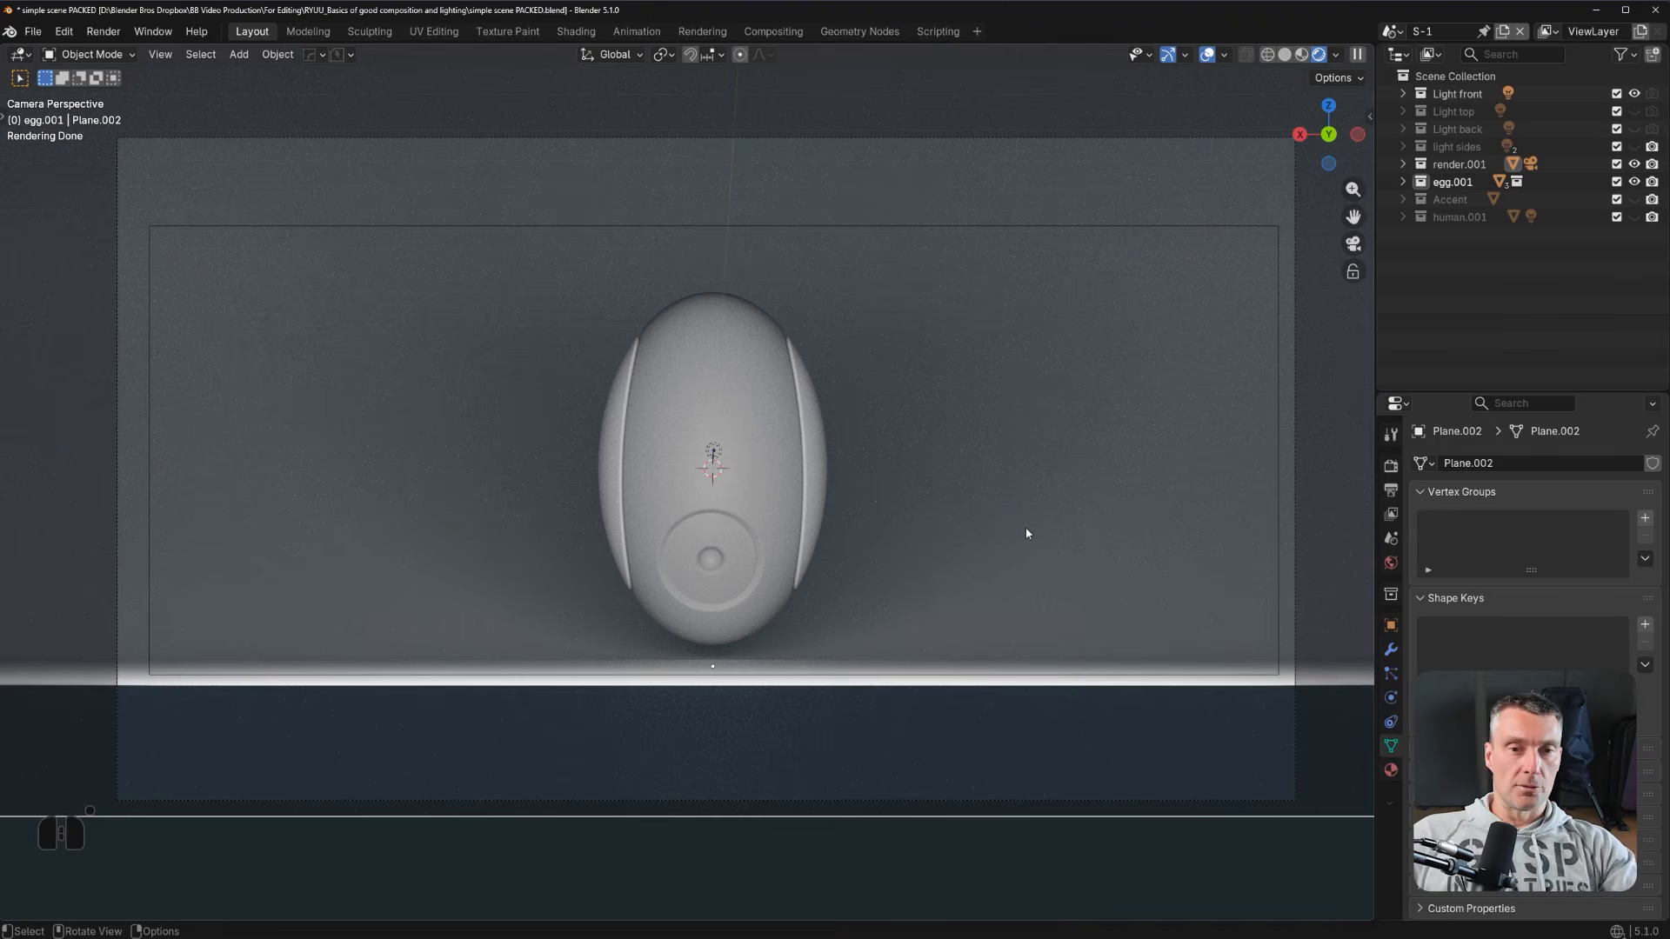
Try scaling the front area light down to about 0.37 of its size, then cancel.
click(917, 227)
key(s)
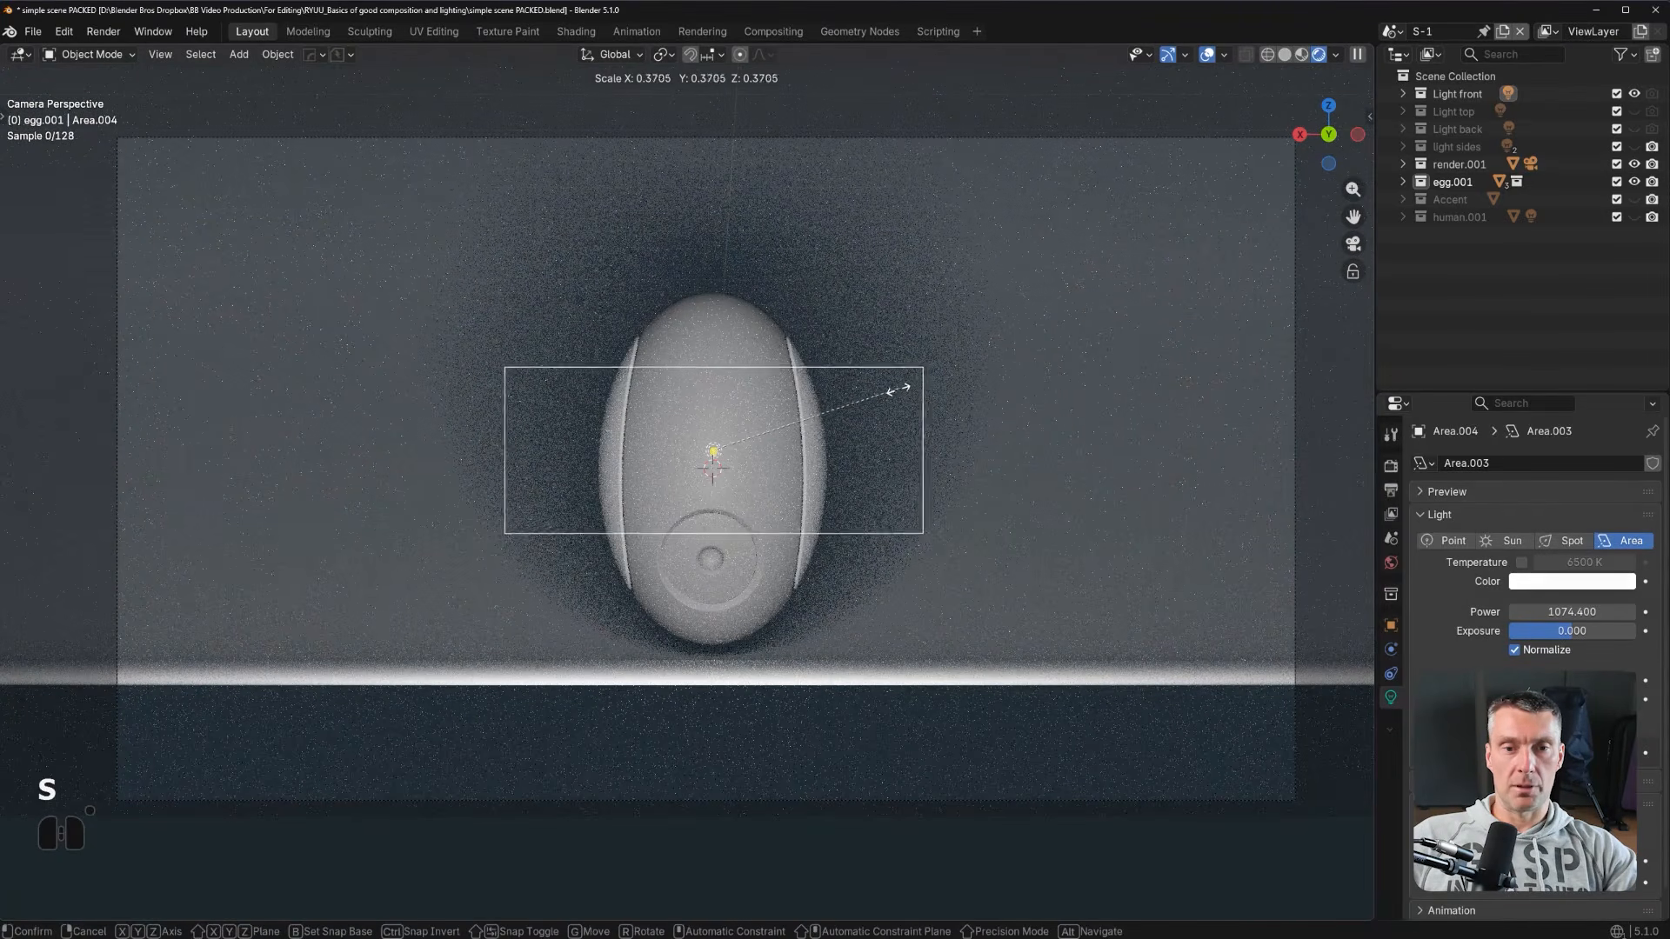
right_click(896, 390)
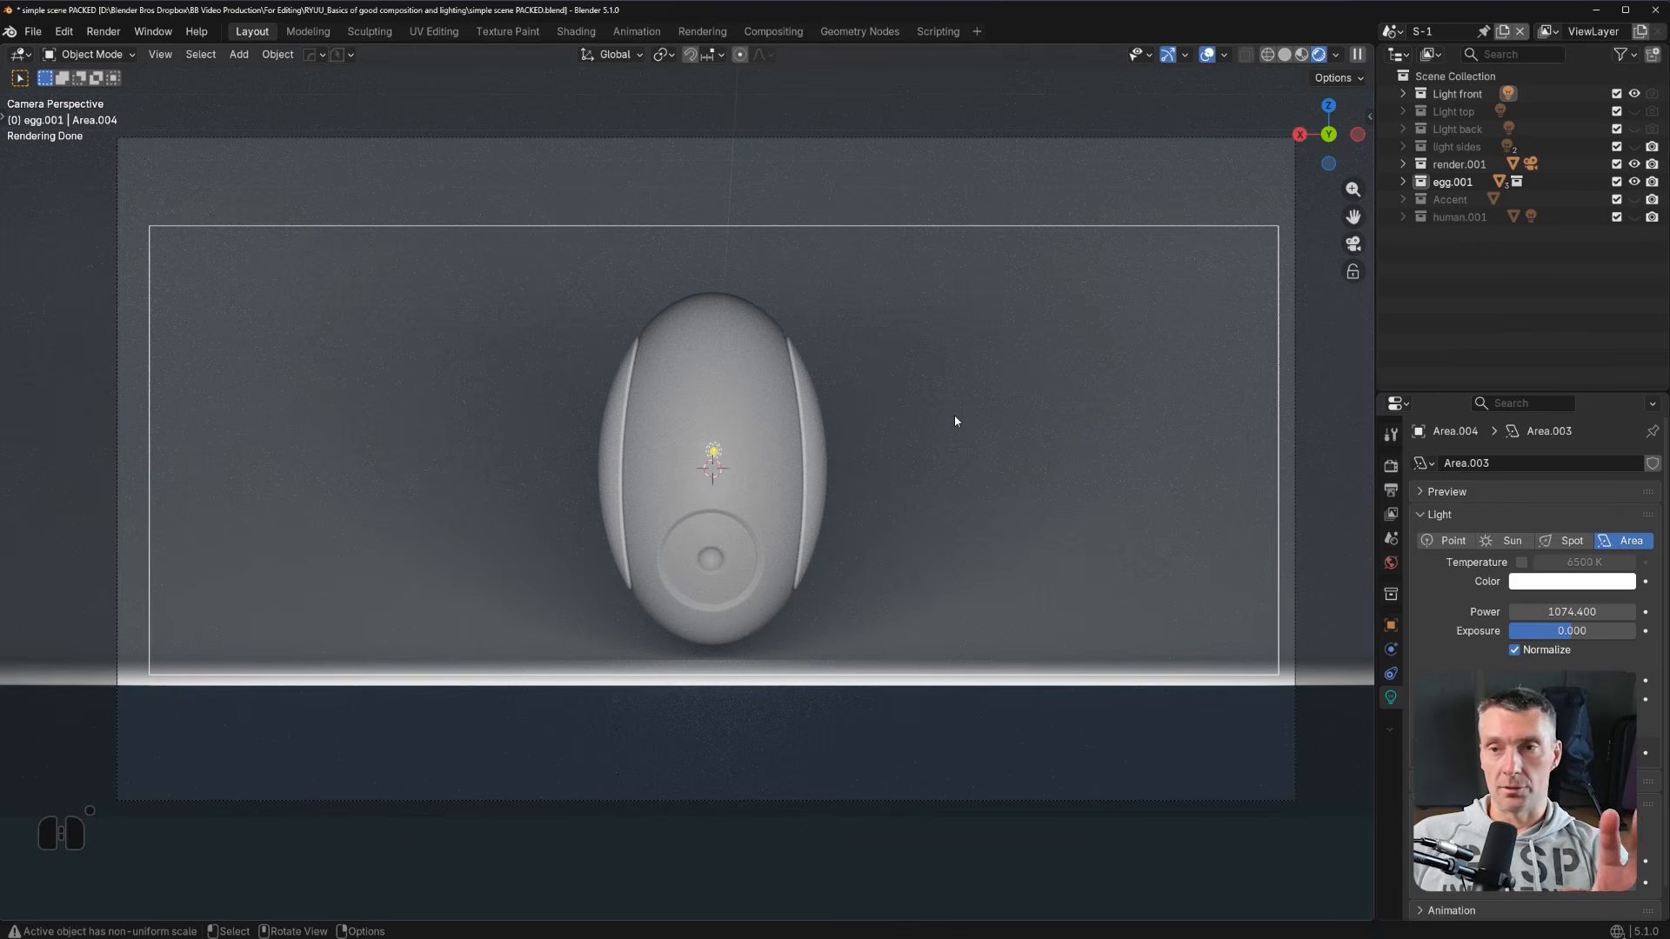
Hide the Light front collection, show Light top, and examine the top light's placement in the right orthographic view.
click(1634, 94)
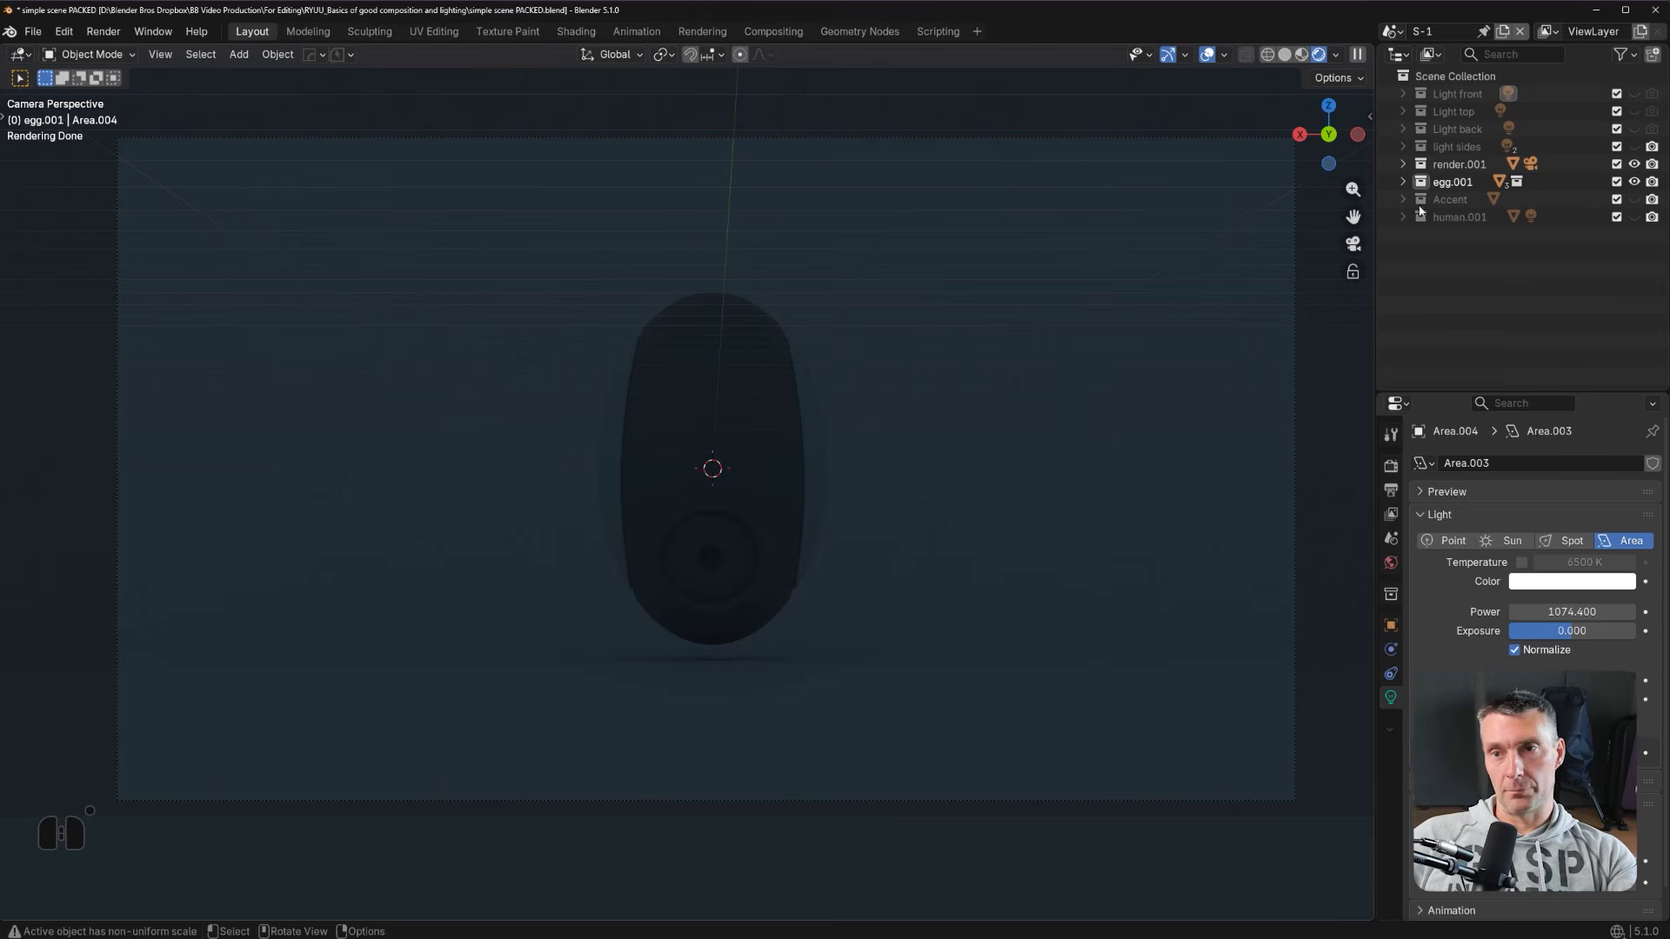
click(1634, 111)
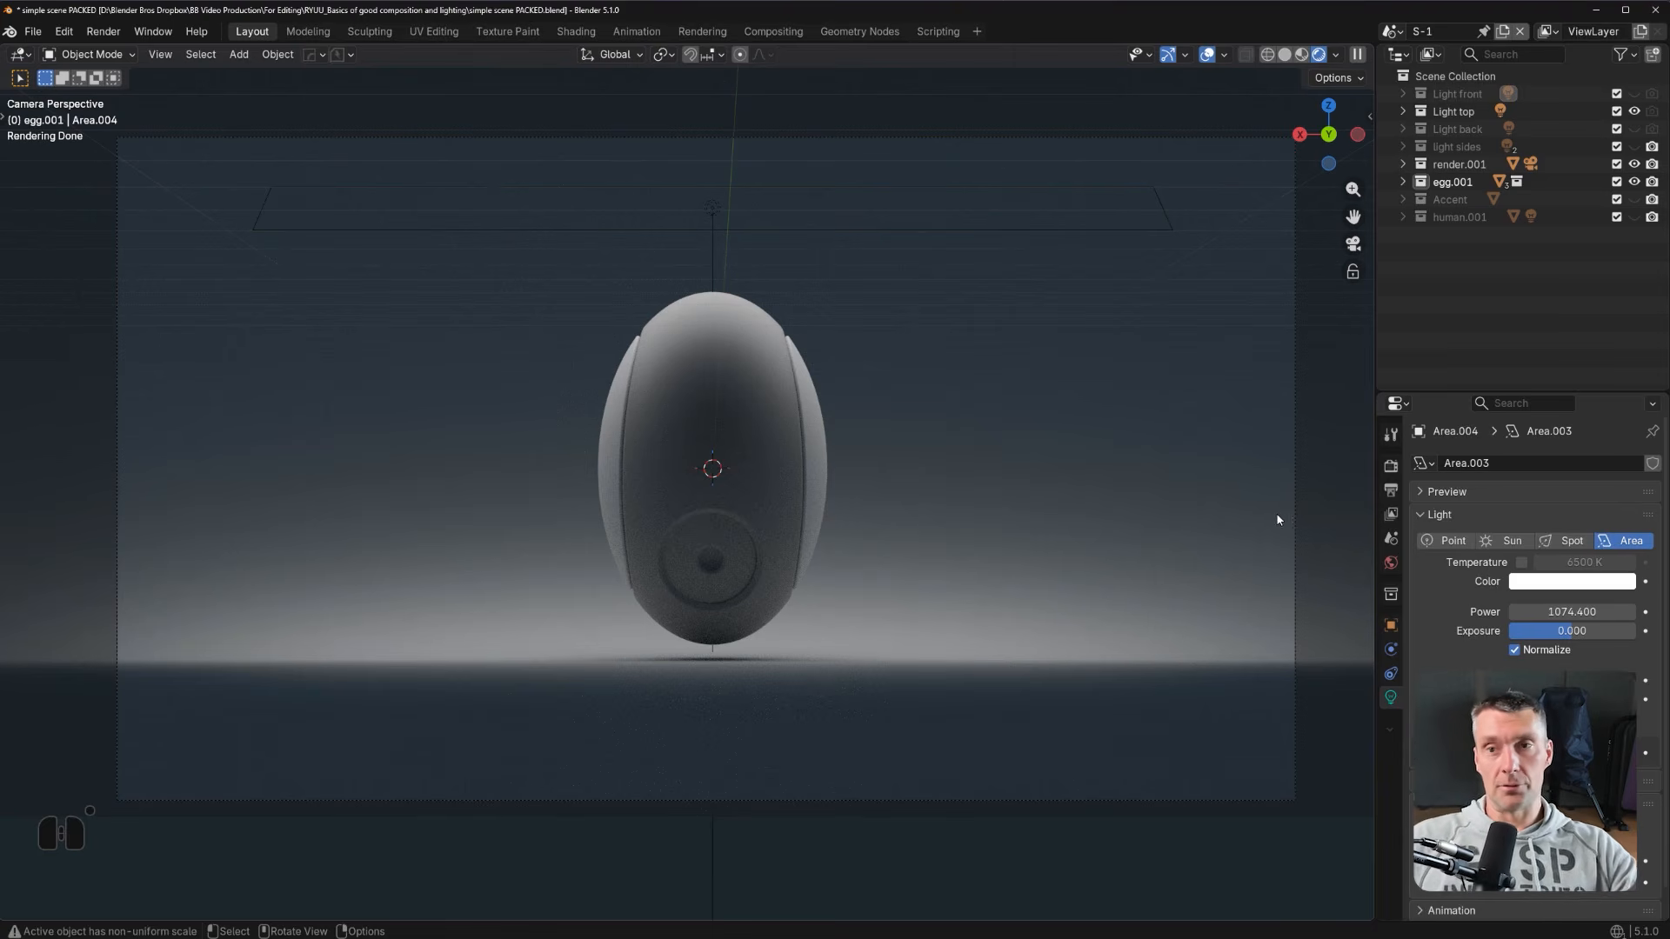
alt+middle_drag(828, 470, 849, 470)
scroll(727, 491, up, 6)
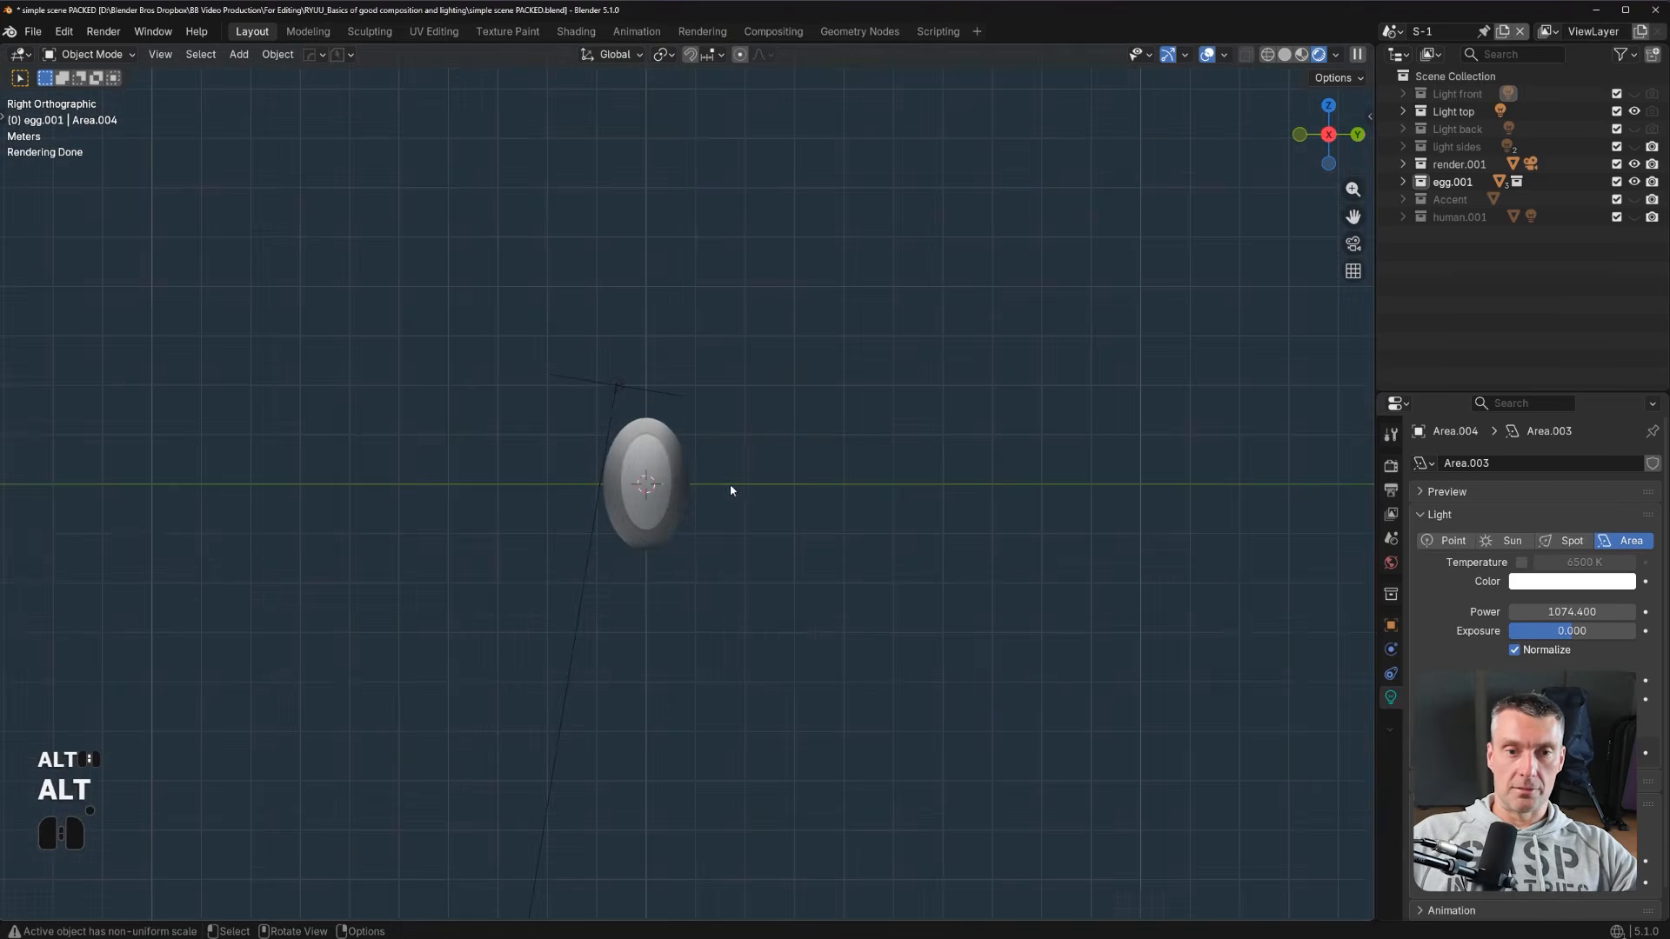
shift+middle_drag(725, 472, 706, 474)
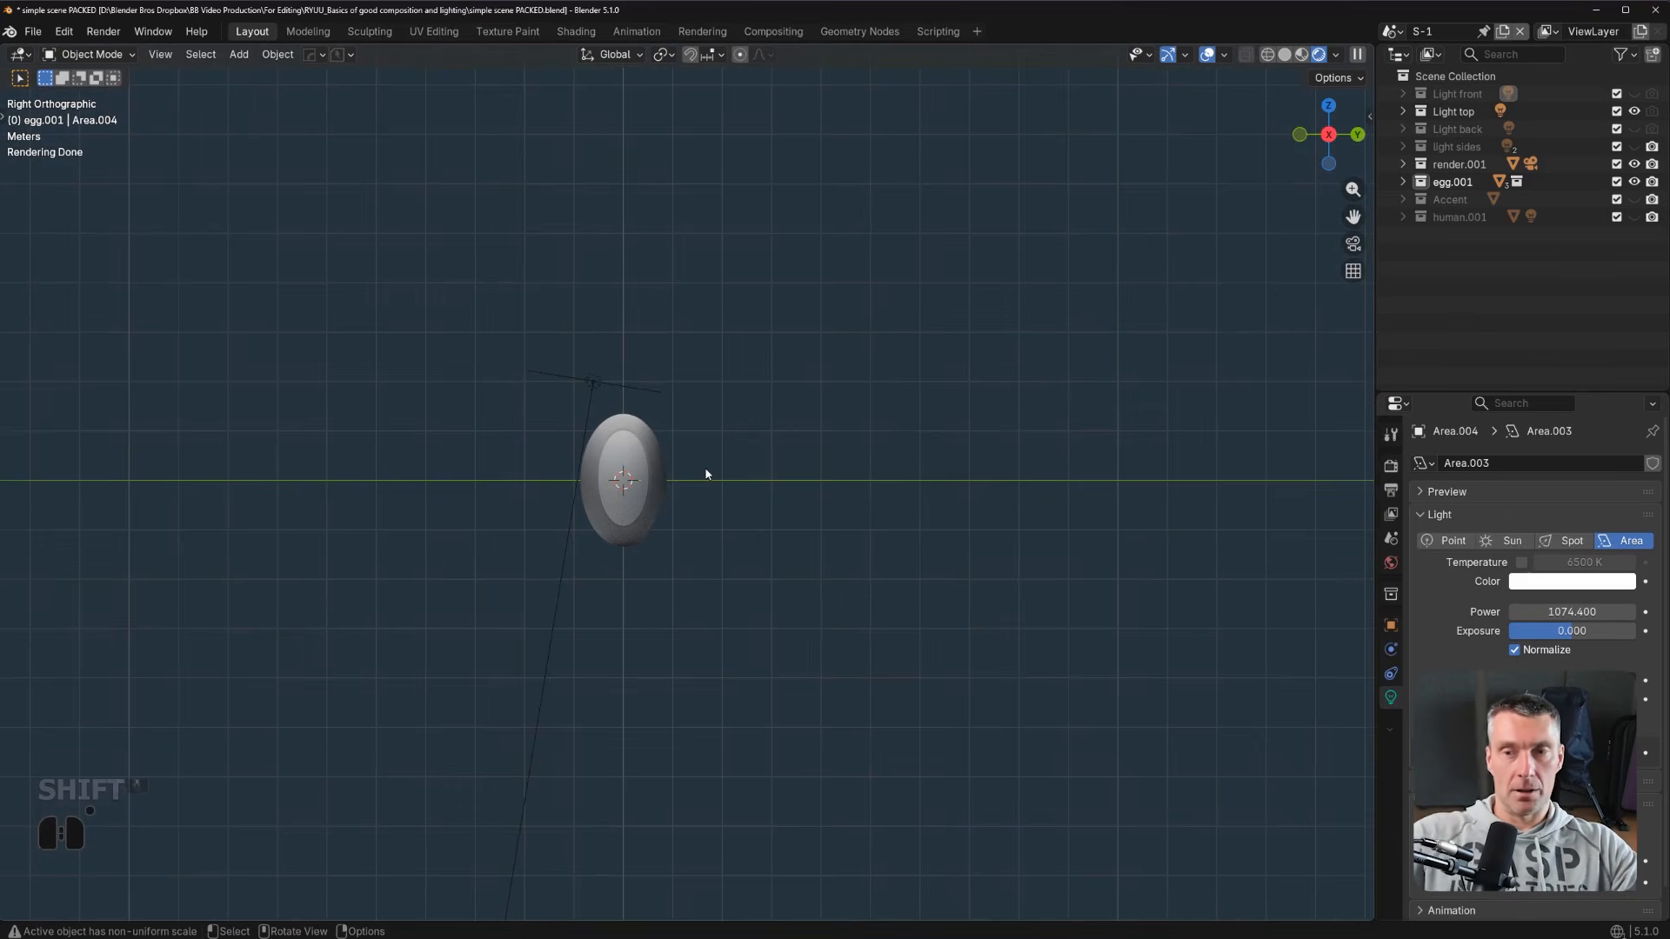
Show Light front briefly to compare its position with the top light, hide it again, and return to the camera view.
click(1634, 93)
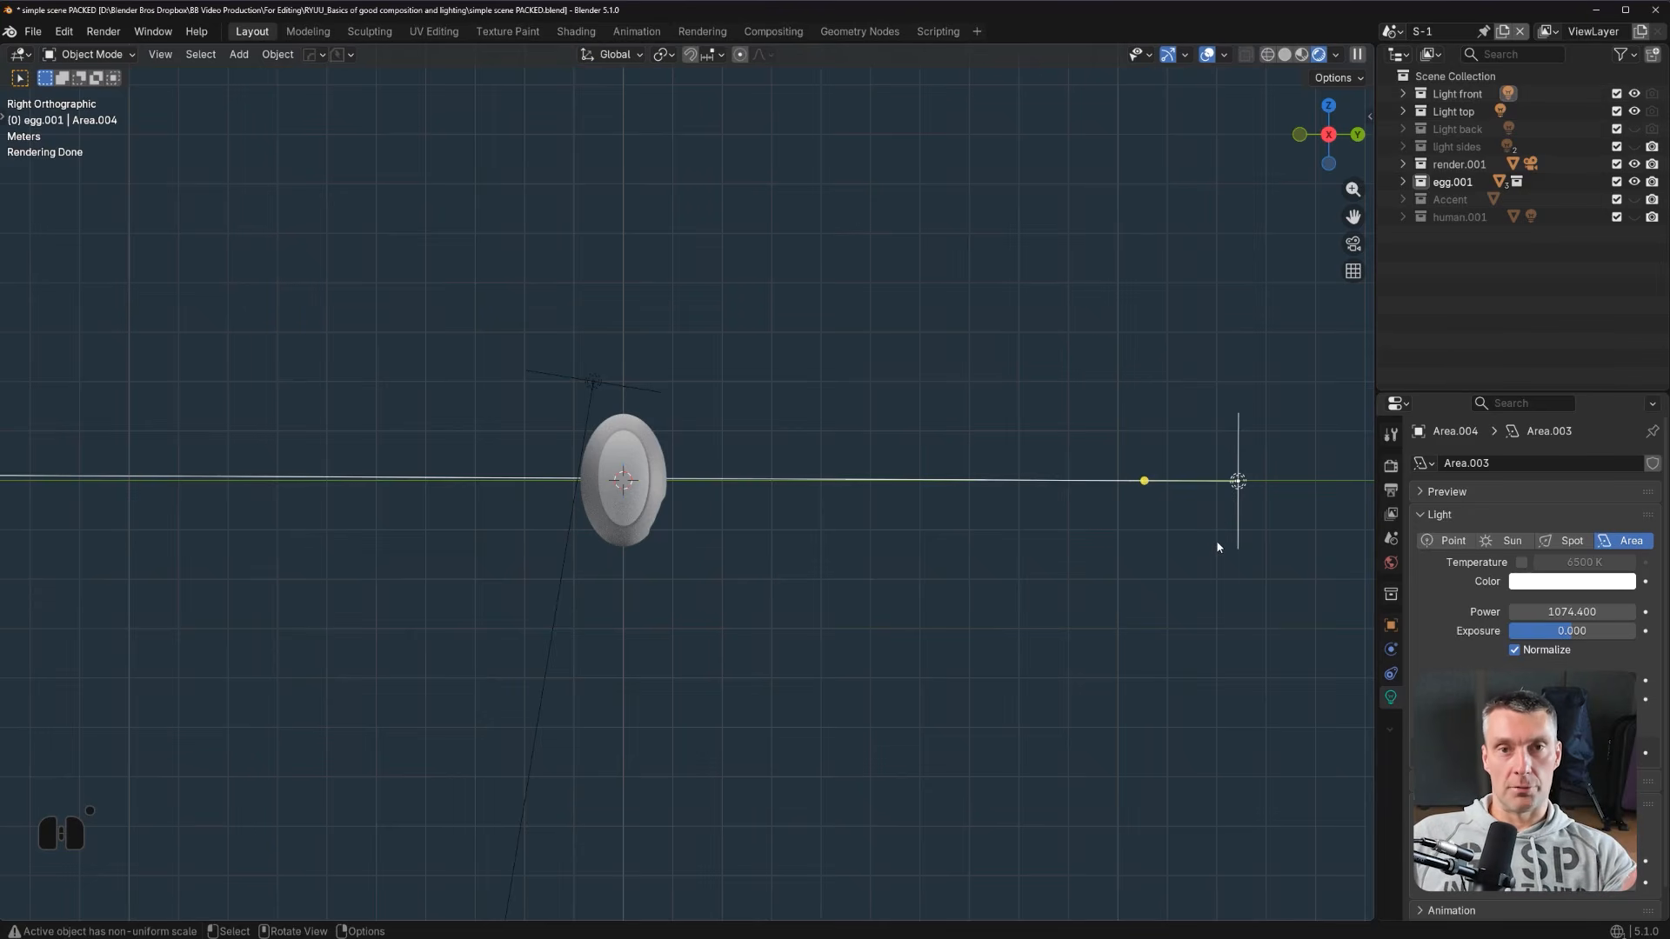
click(1634, 93)
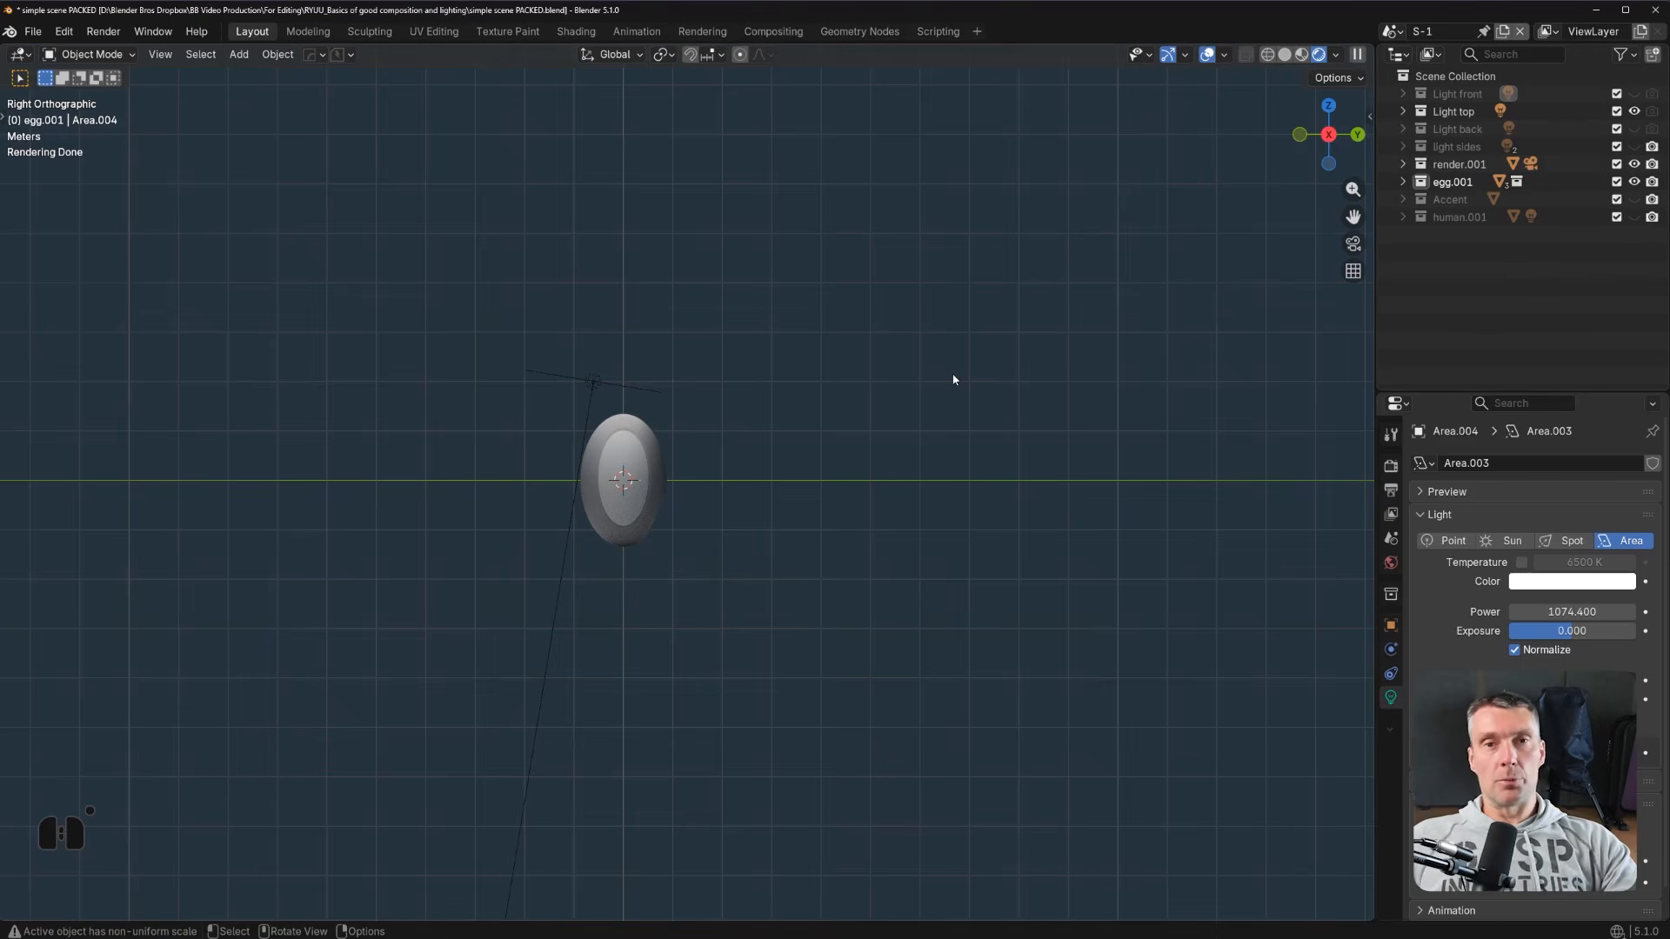
key(KP_0)
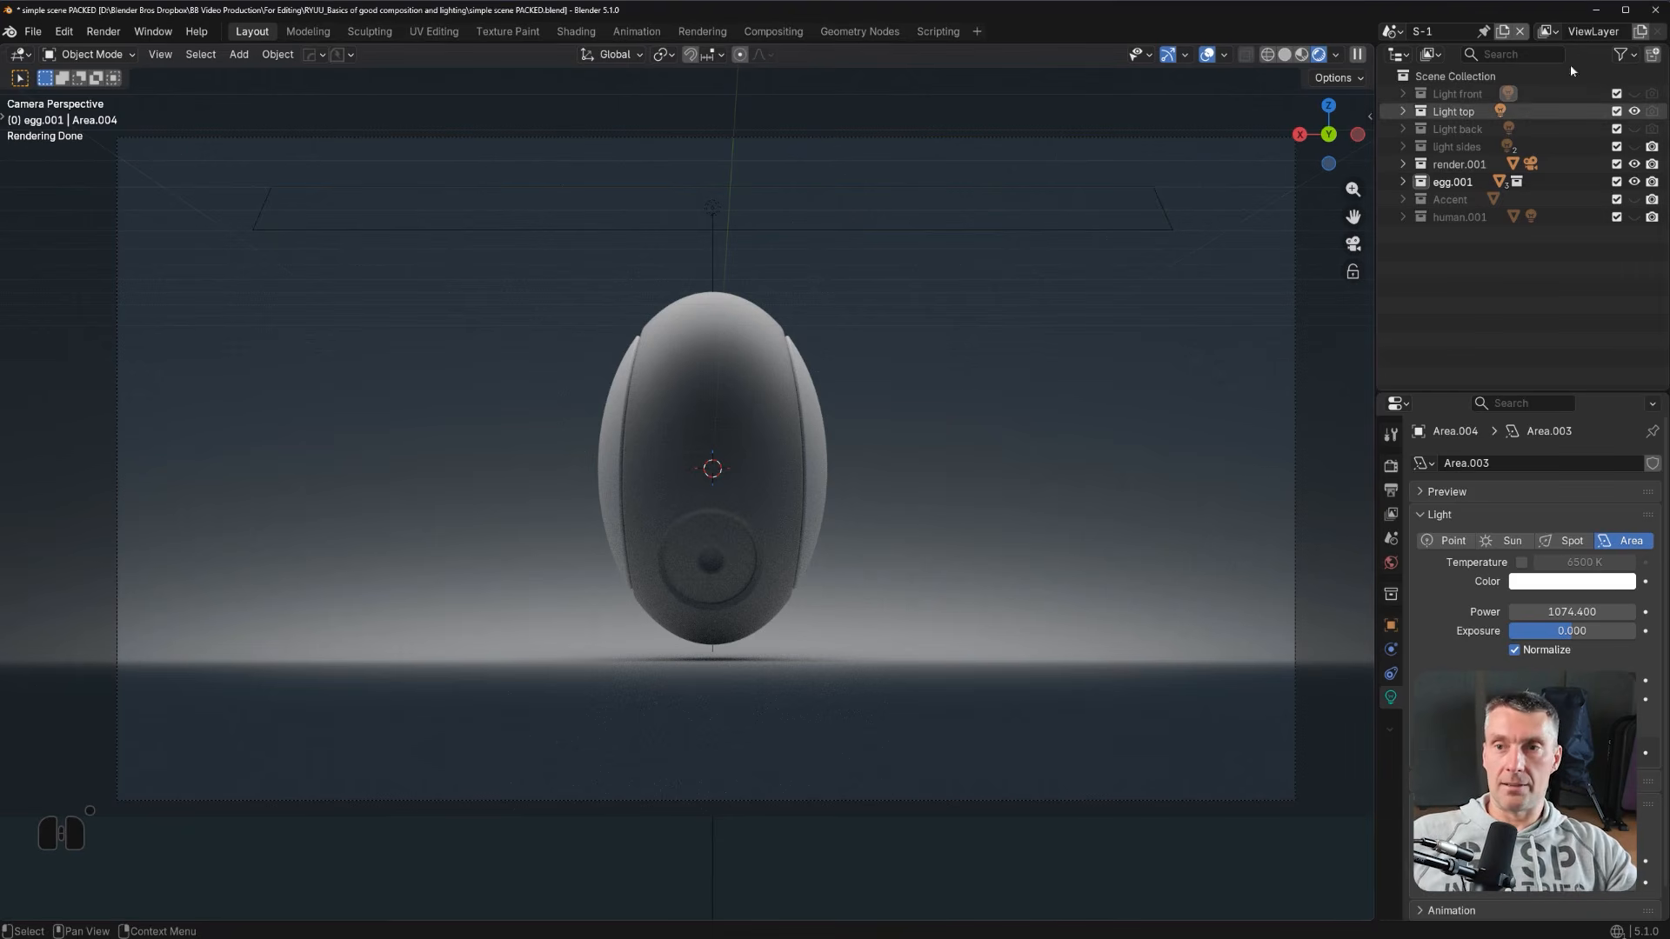
Hide the Light top collection and show the Light front collection.
click(1633, 111)
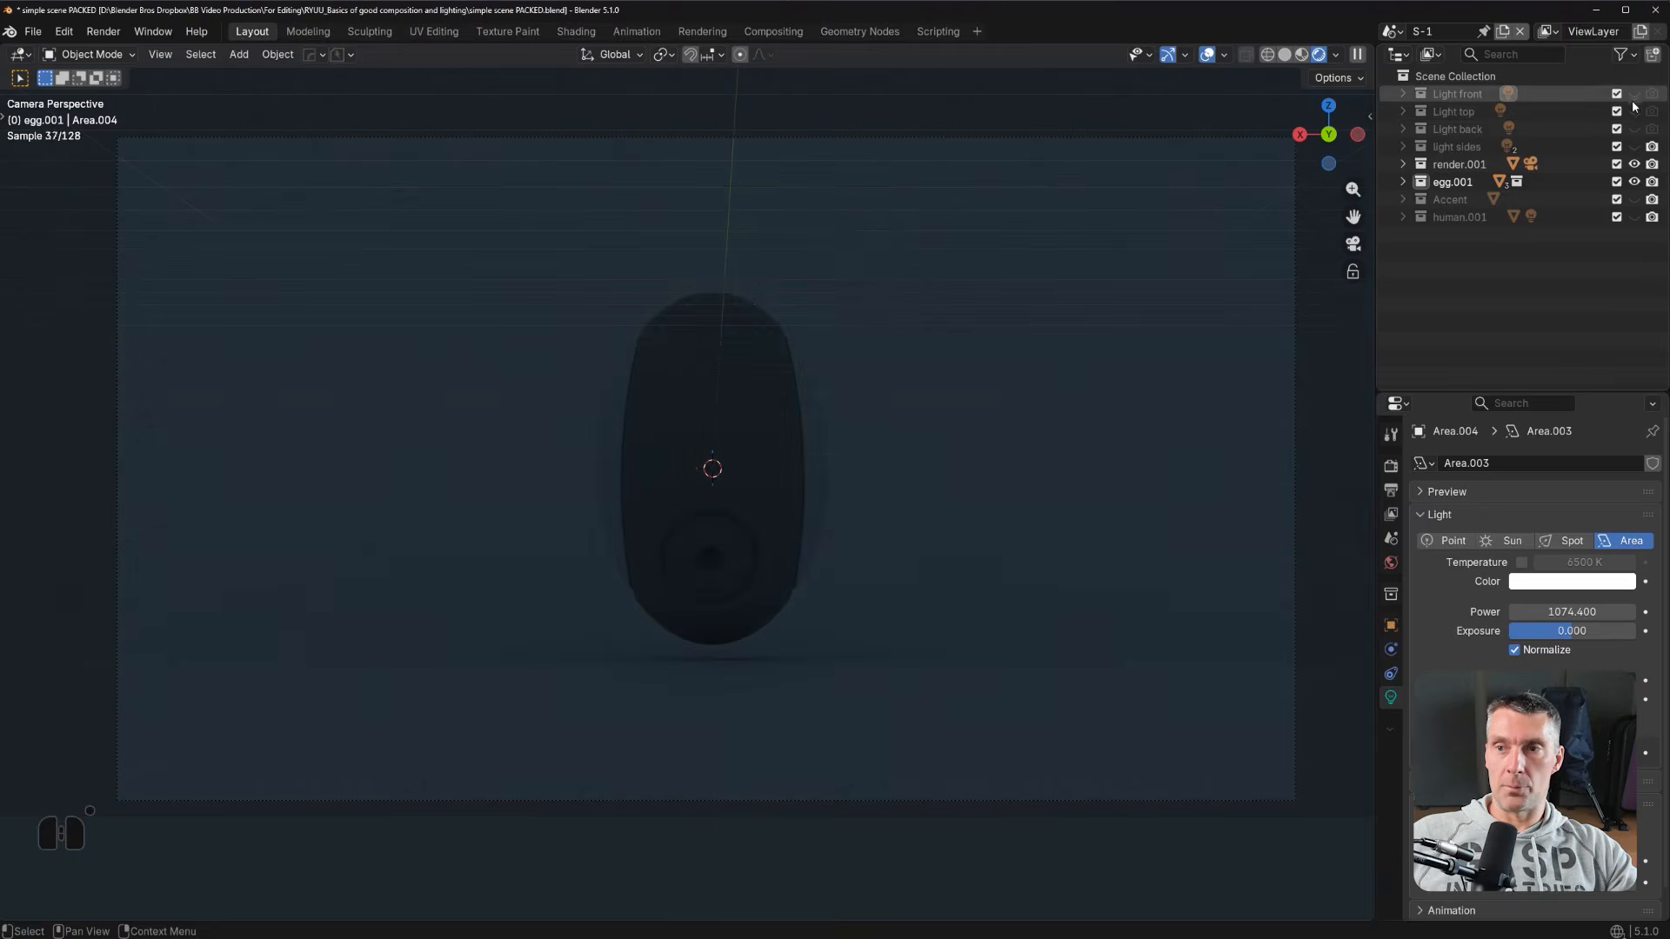
click(1633, 94)
Select the front area light and set the transform pivot point to 3D Cursor.
click(874, 397)
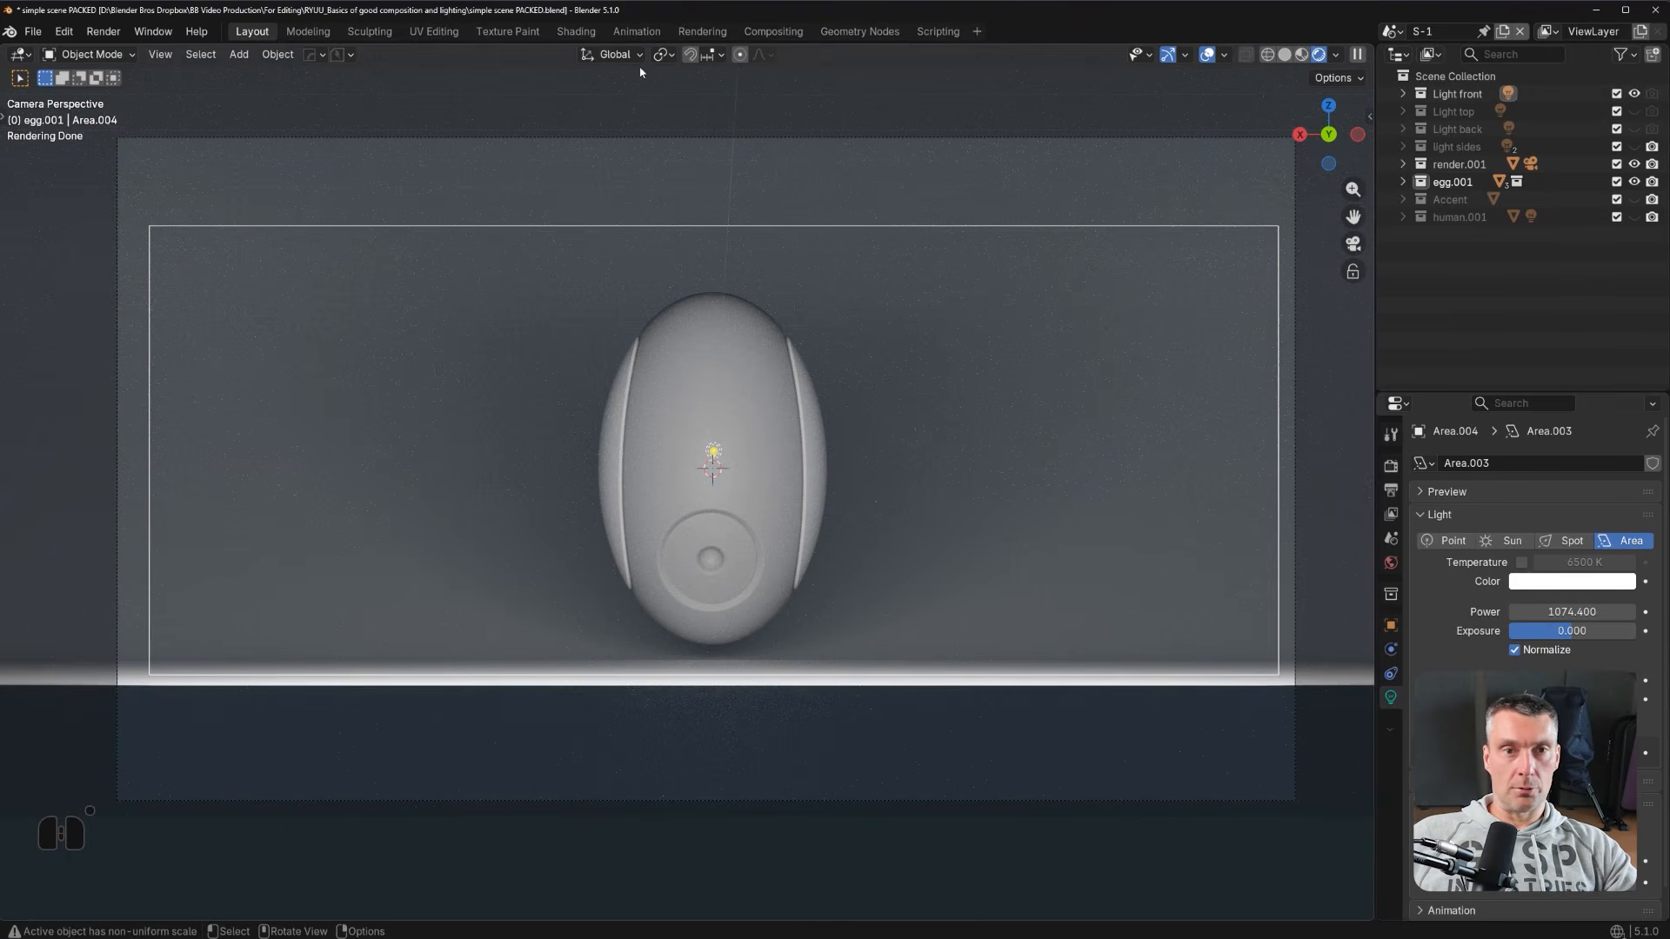
click(662, 54)
click(695, 112)
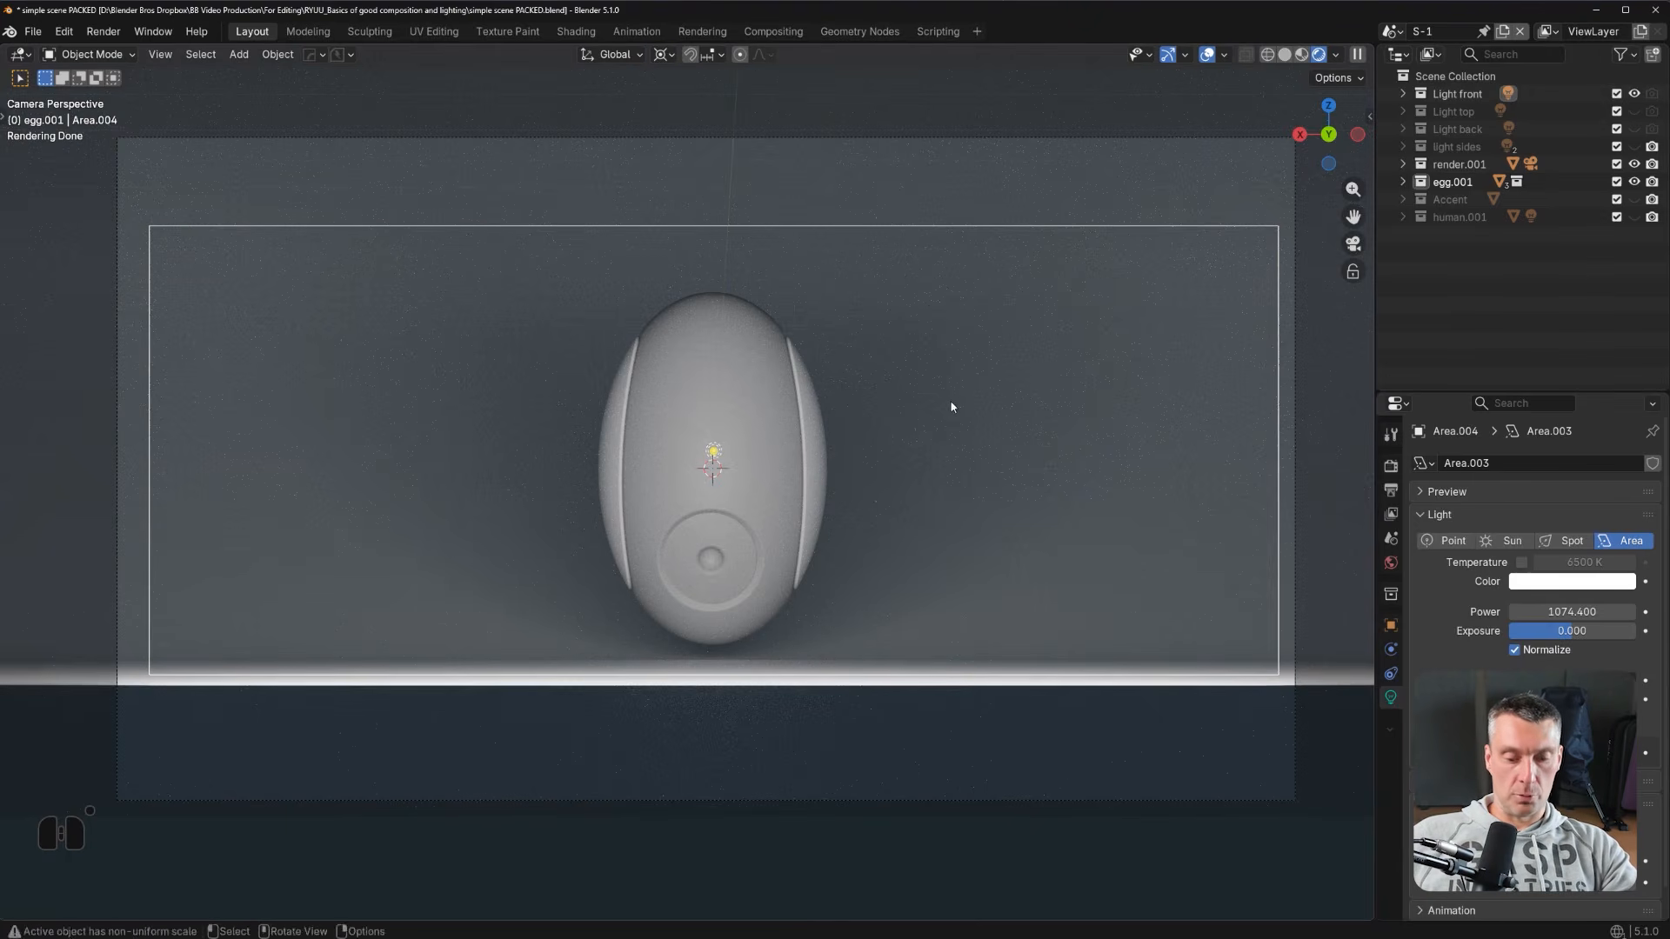
Try rotating the front area light around the 3D cursor on the global Z axis in two stages, and undo both rotations.
key(r)
key(z)
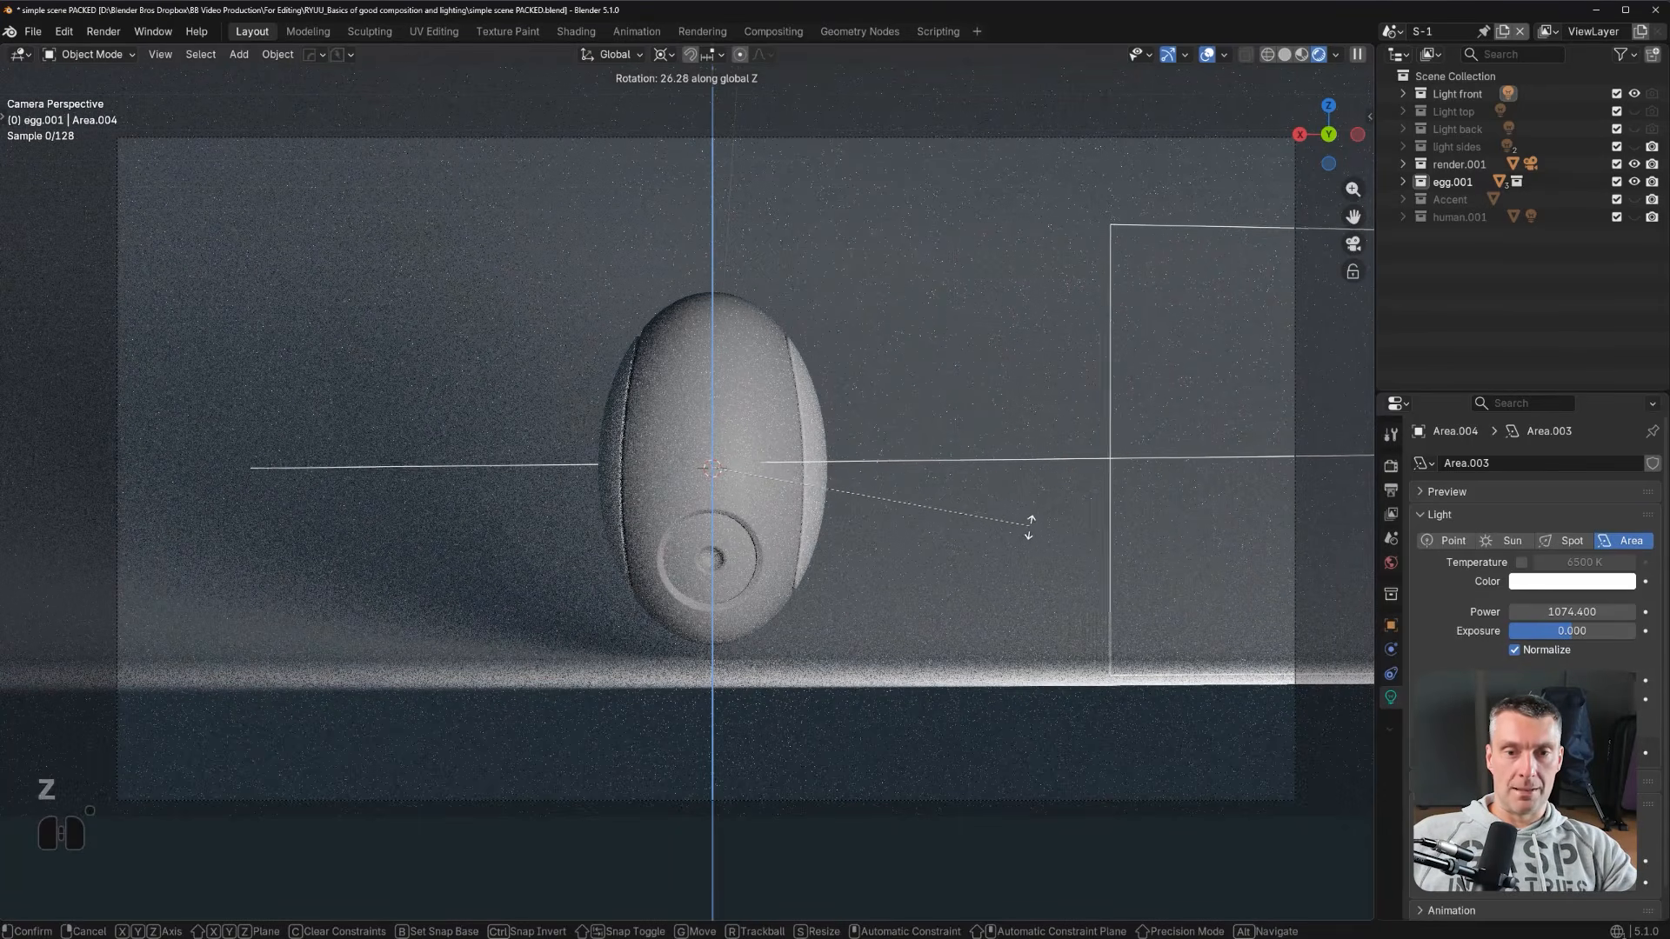
click(1075, 572)
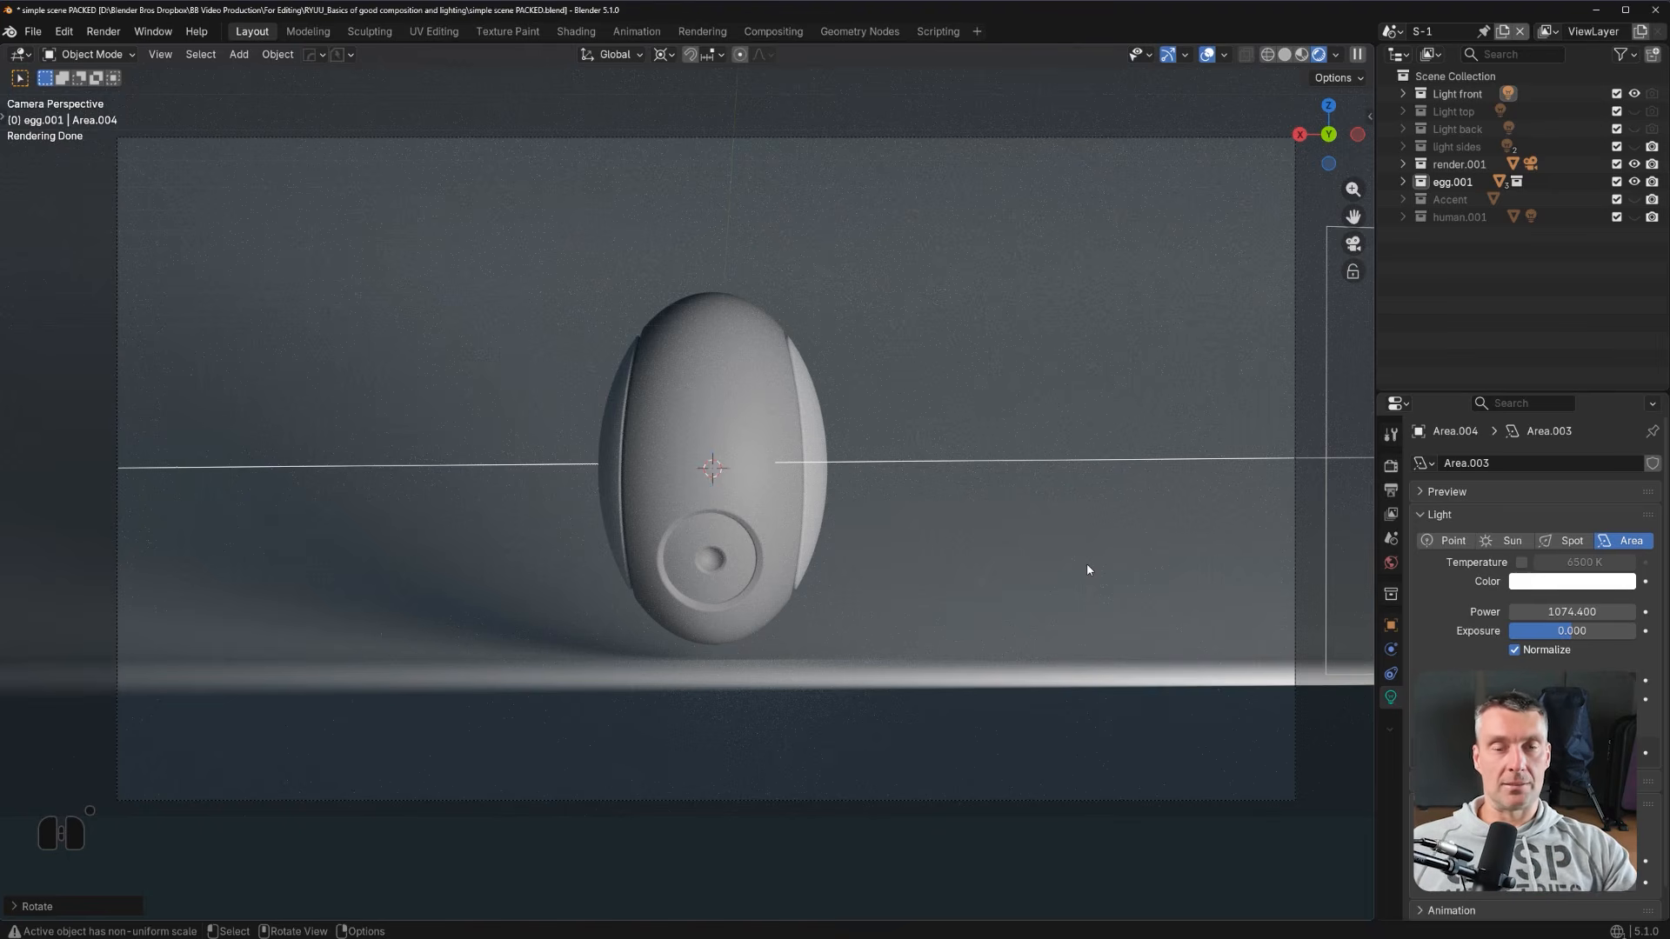
key(t)
key(z)
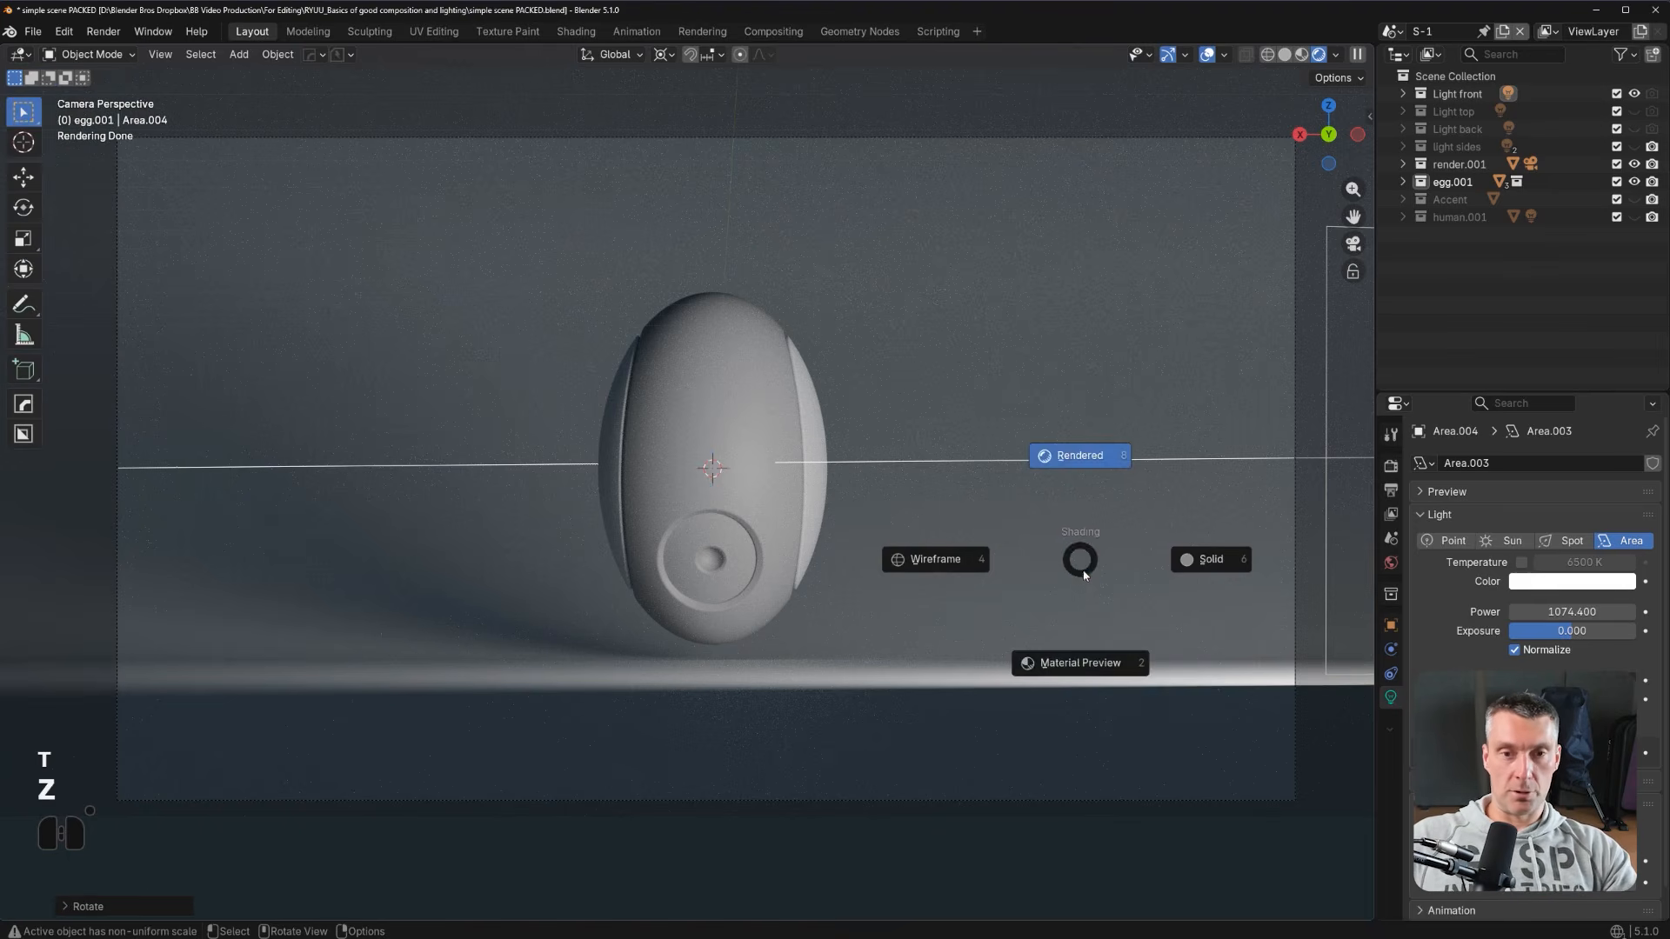
key(r)
key(z)
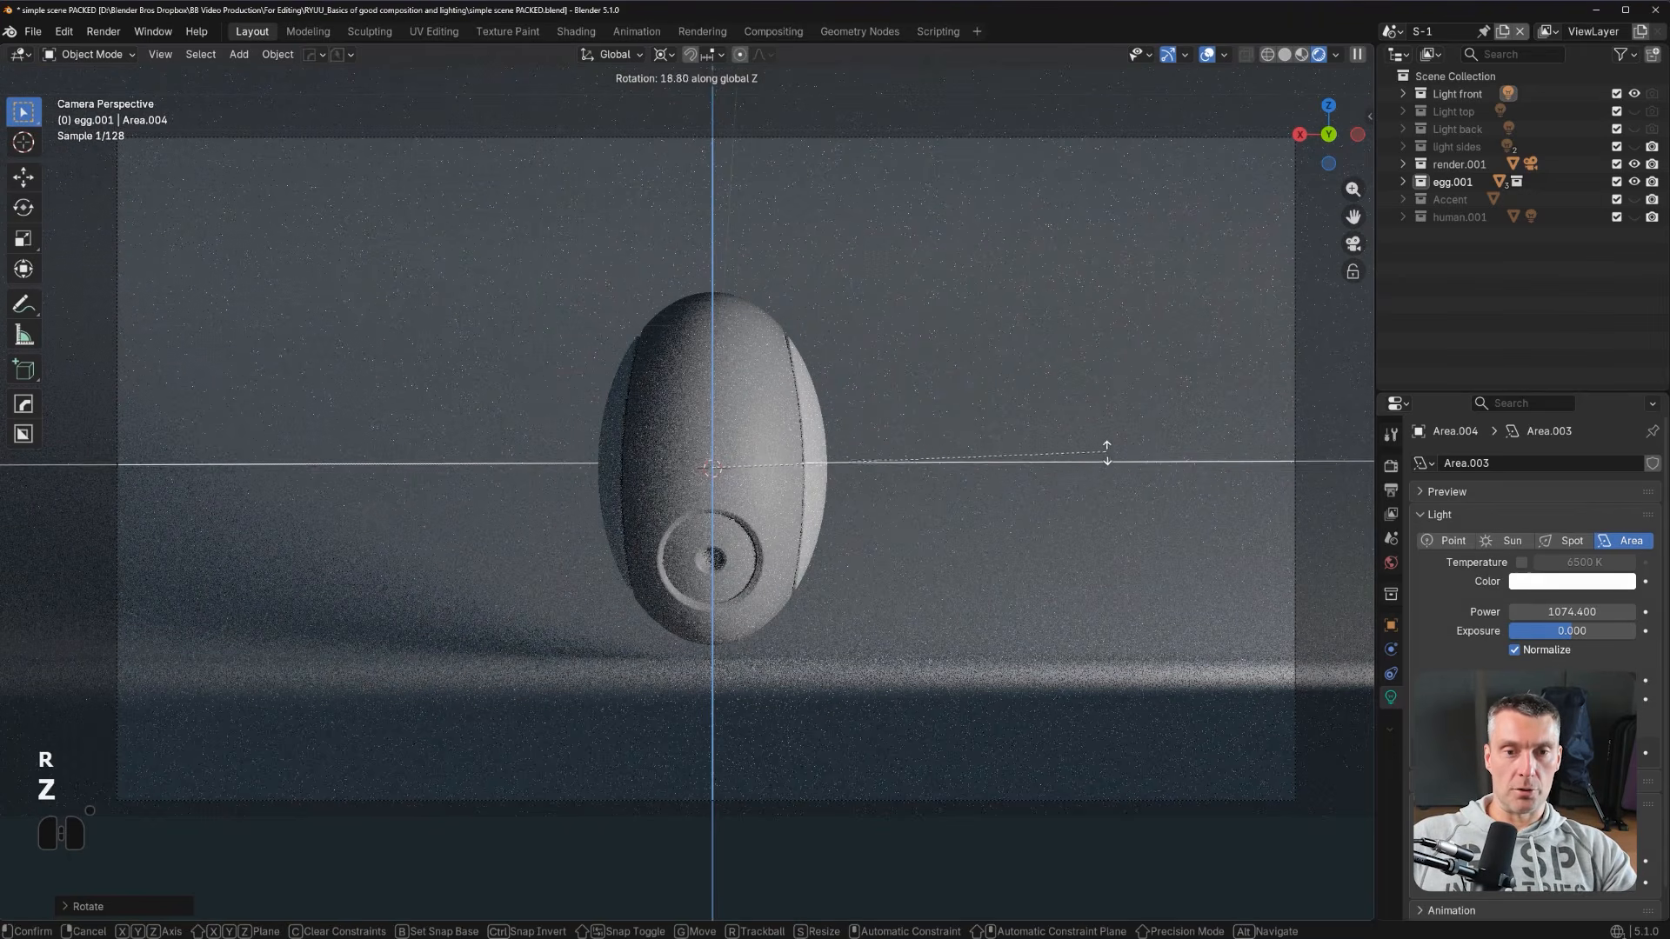
click(1176, 666)
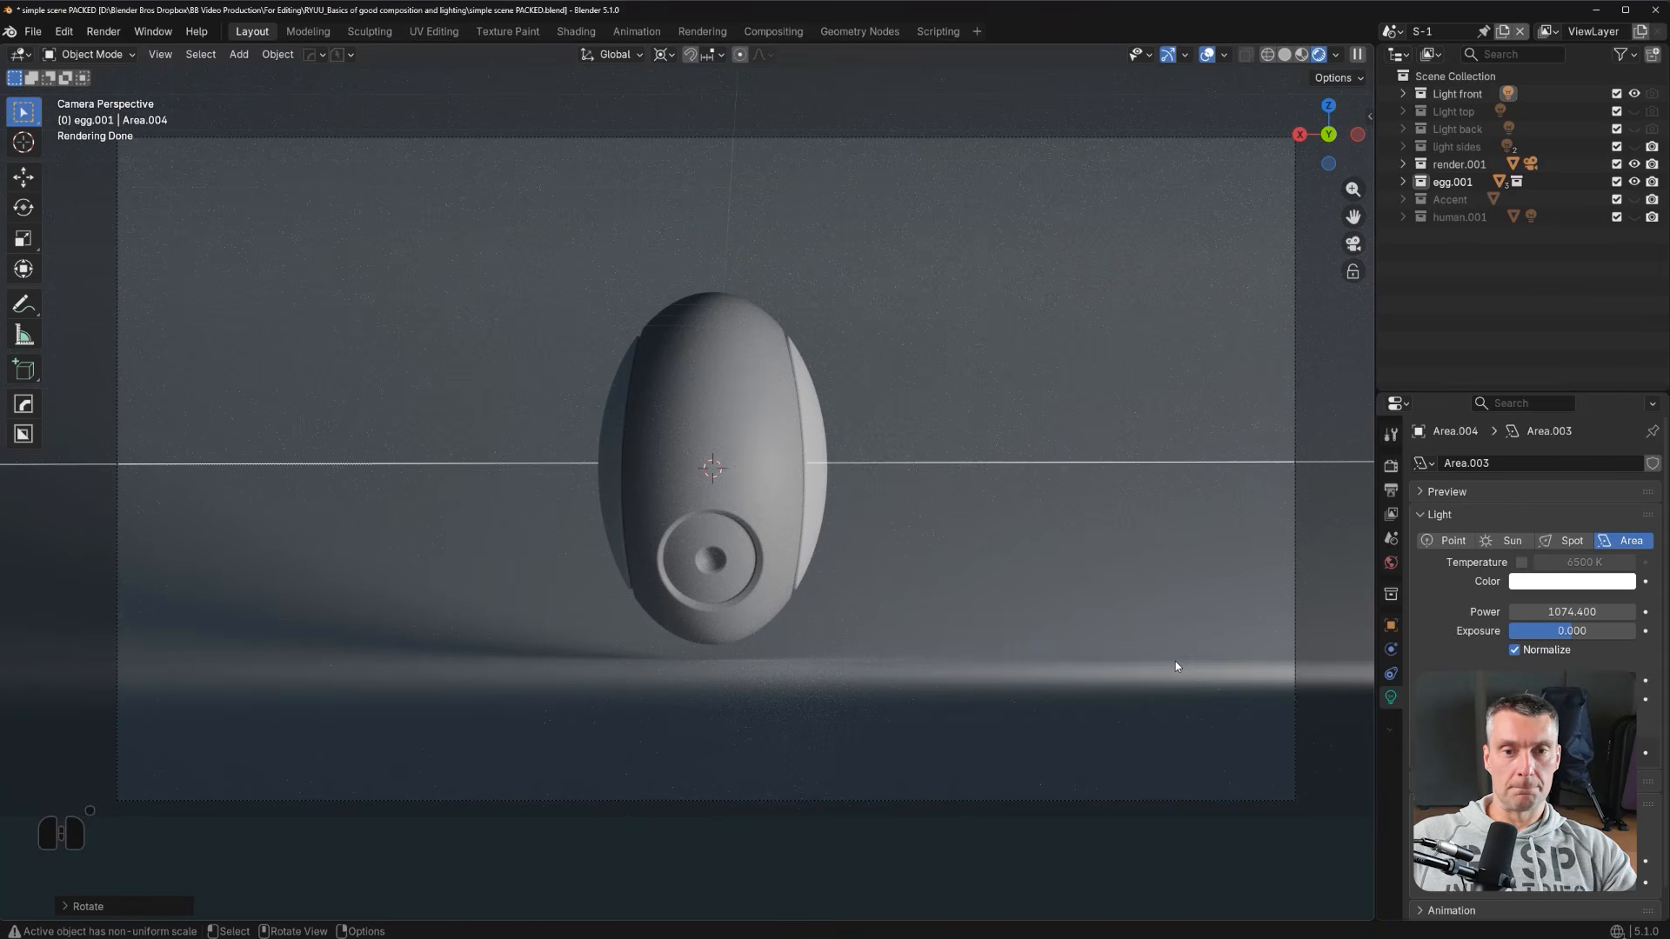
key(ctrl+z)
key(ctrl+z)
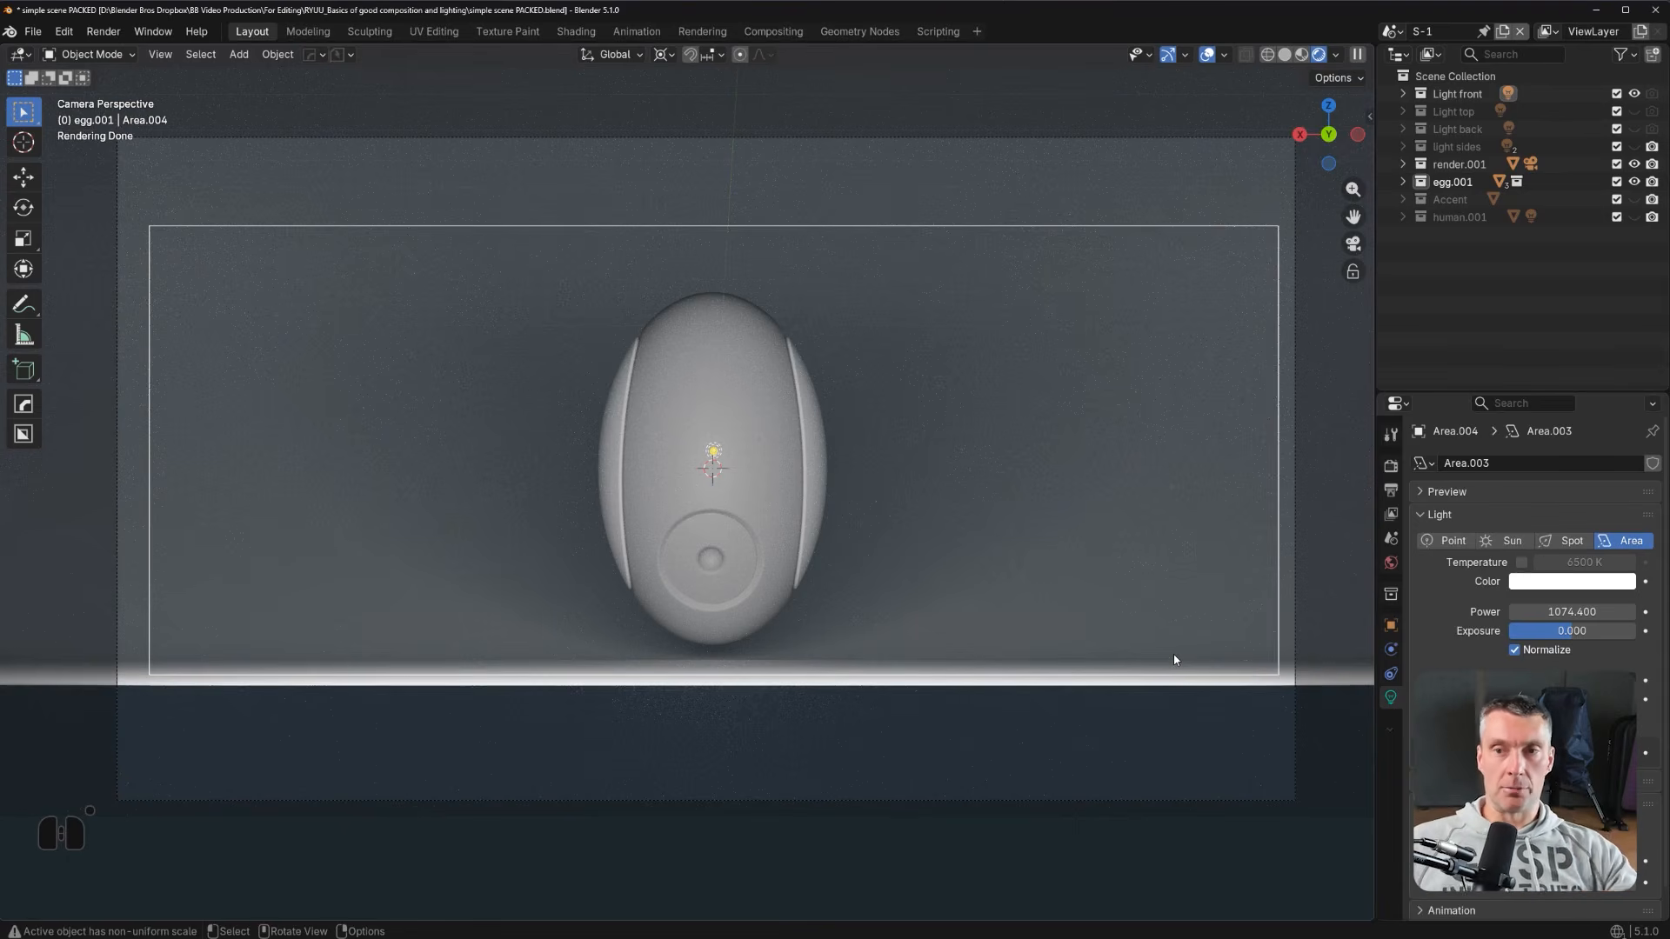
Hide Light front, show Light back, and examine the back light's placement in the right orthographic view before returning to the camera view.
click(1634, 94)
click(1638, 128)
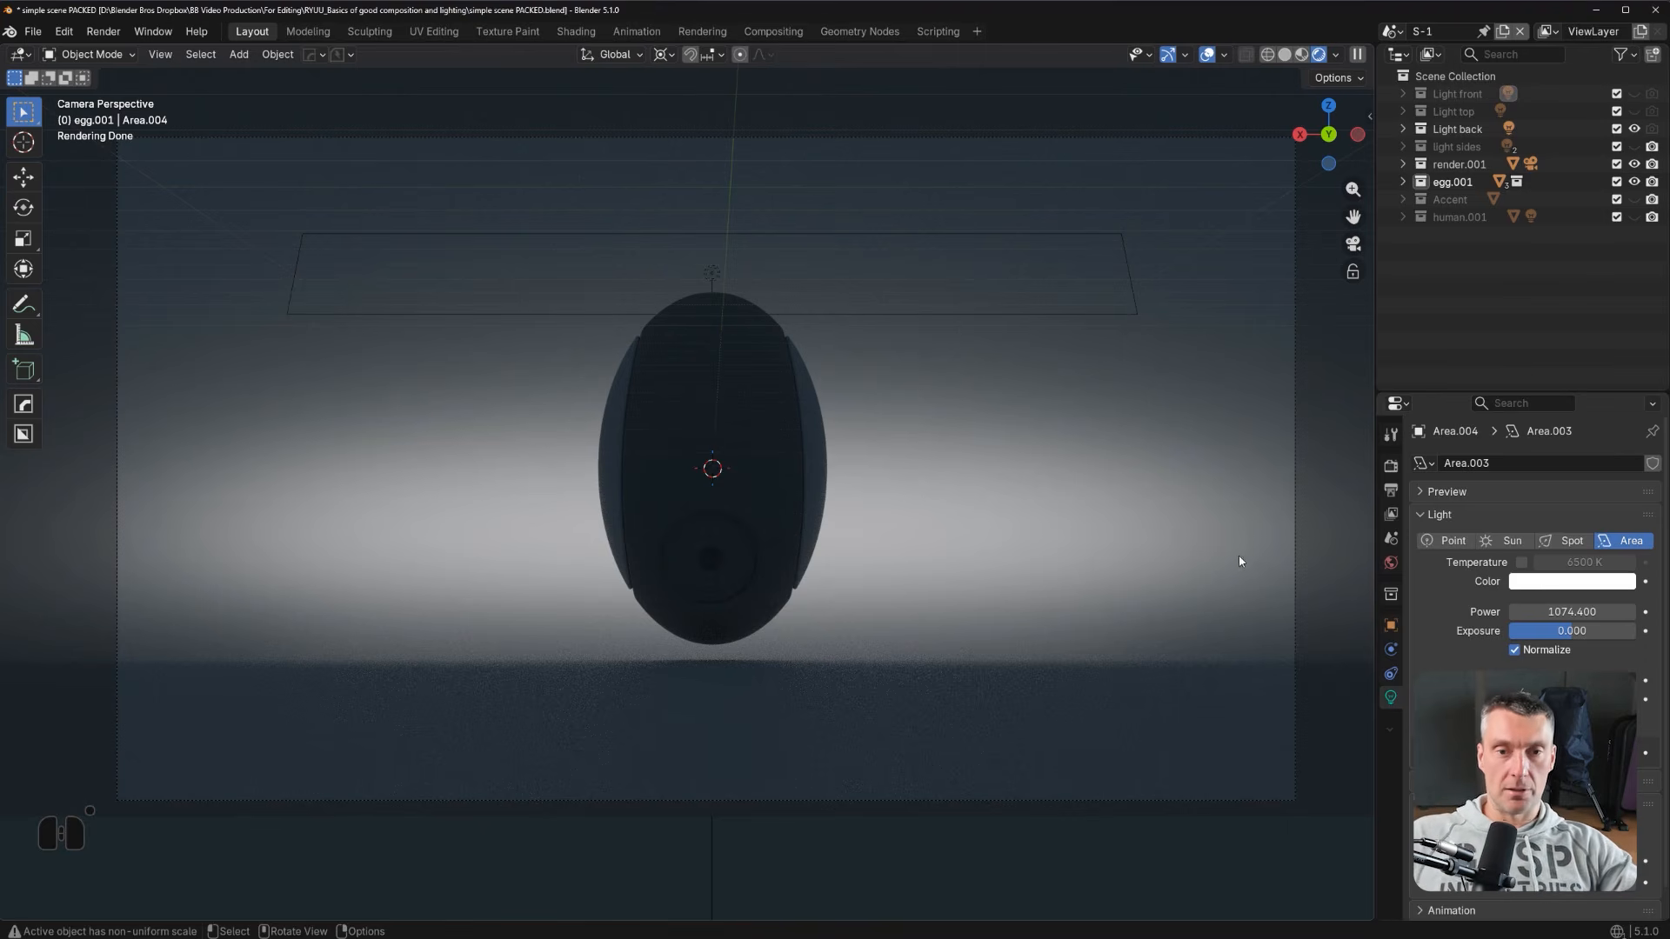
alt+middle_drag(853, 659, 918, 641)
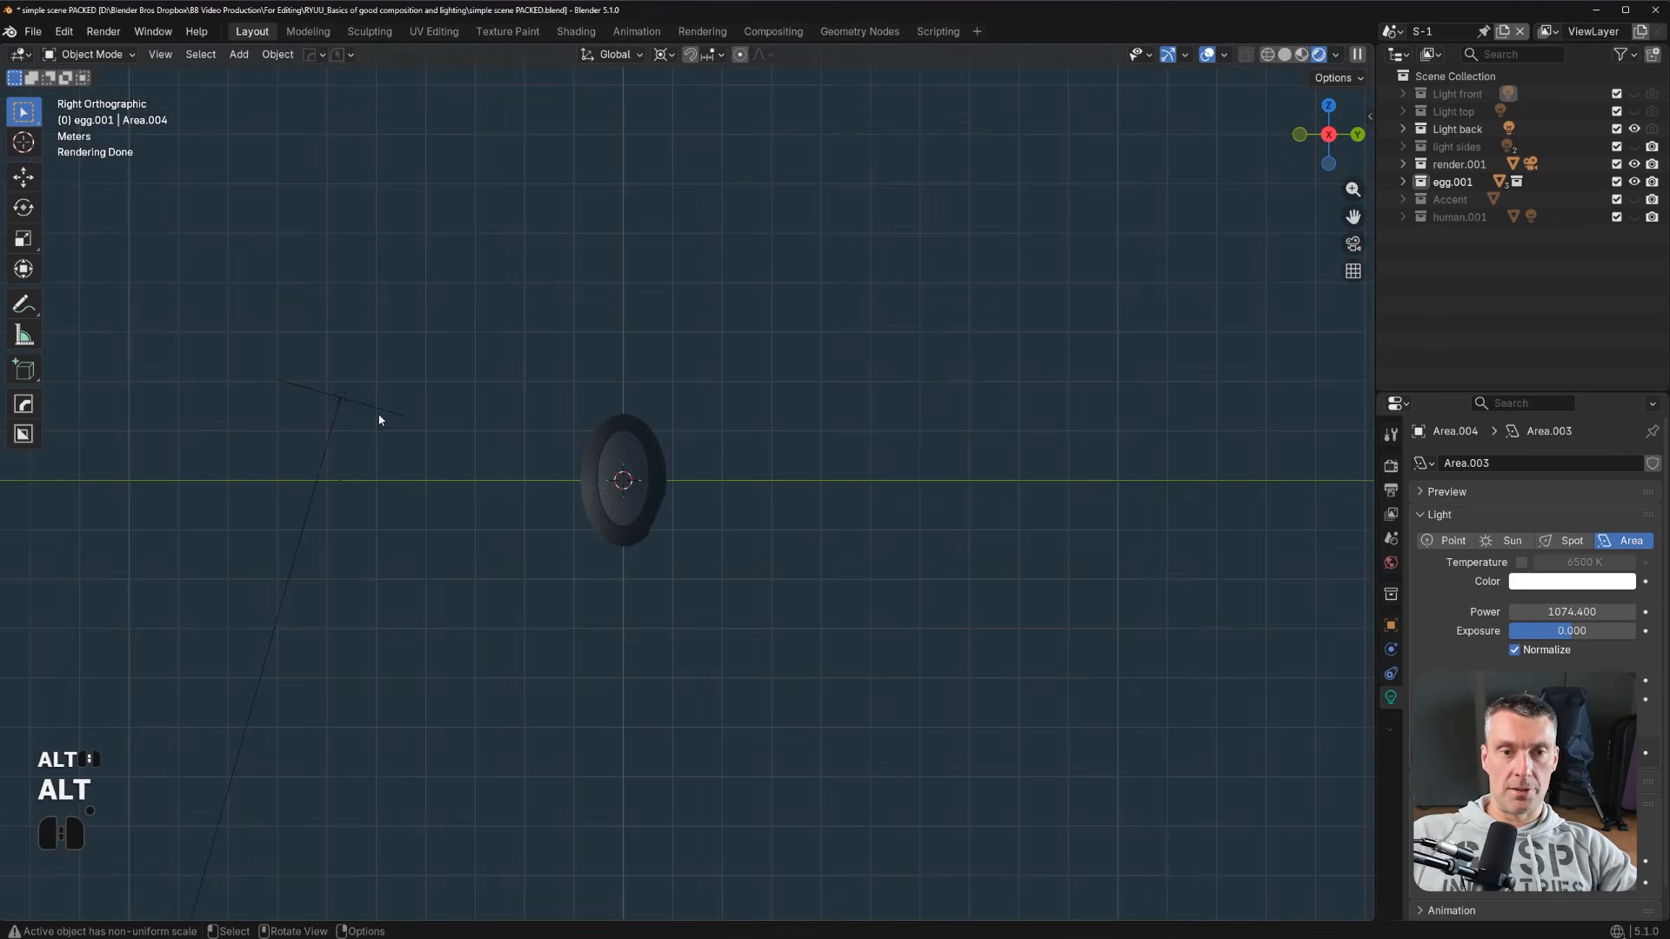
alt+middle_drag(940, 559, 648, 552)
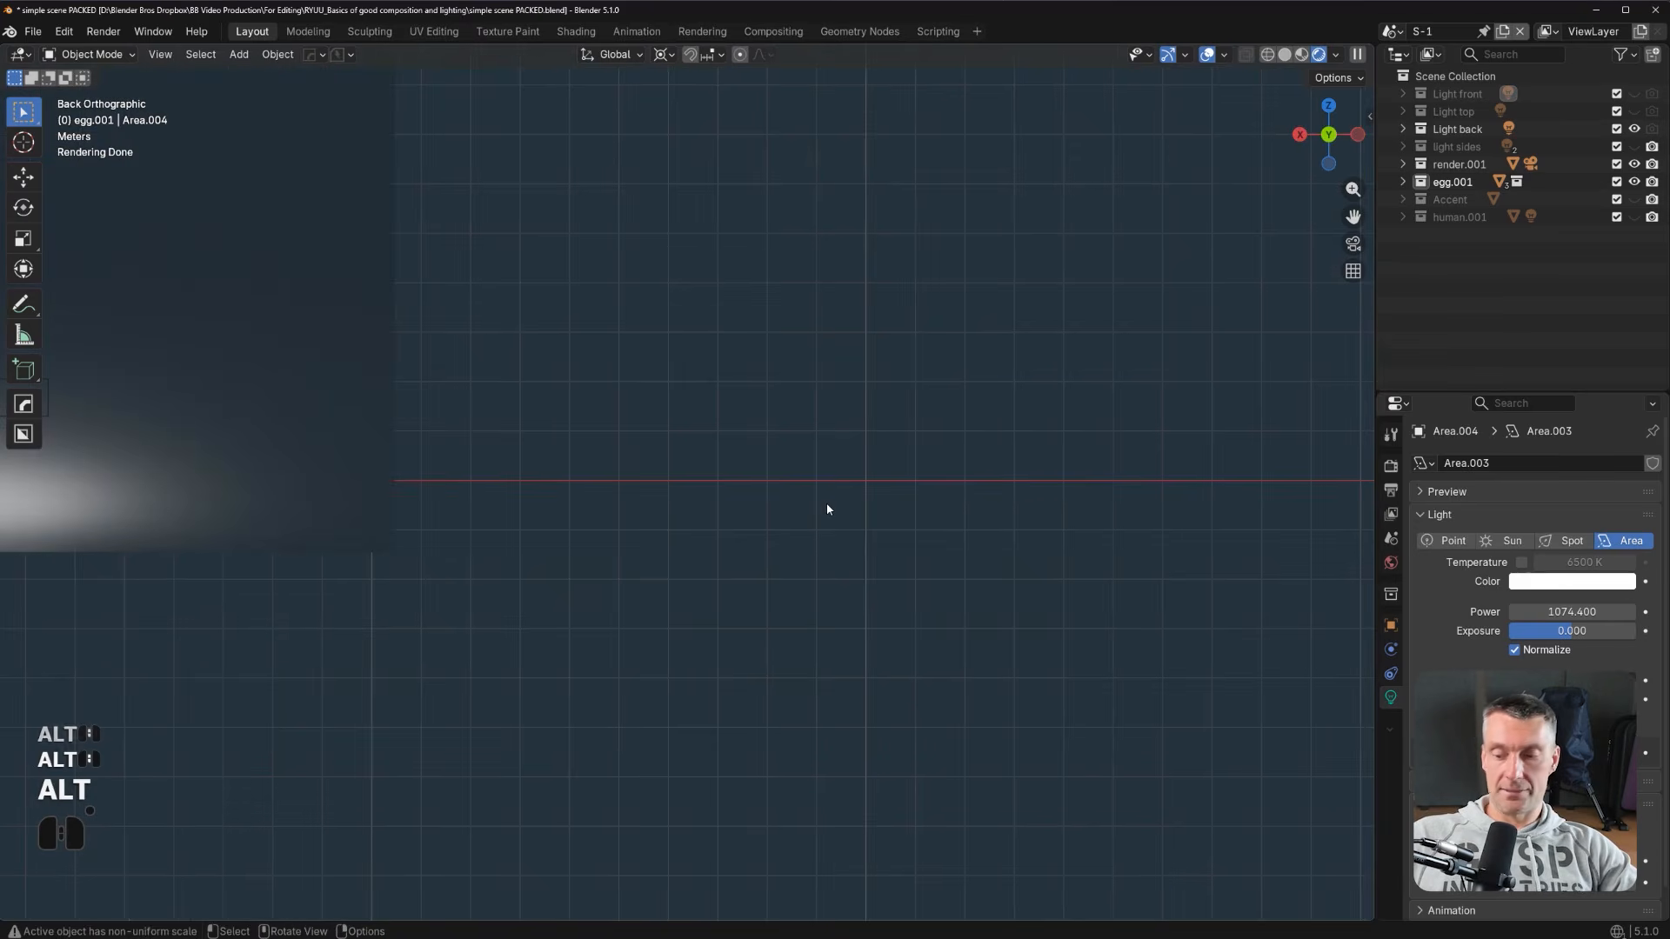
key(KP_0)
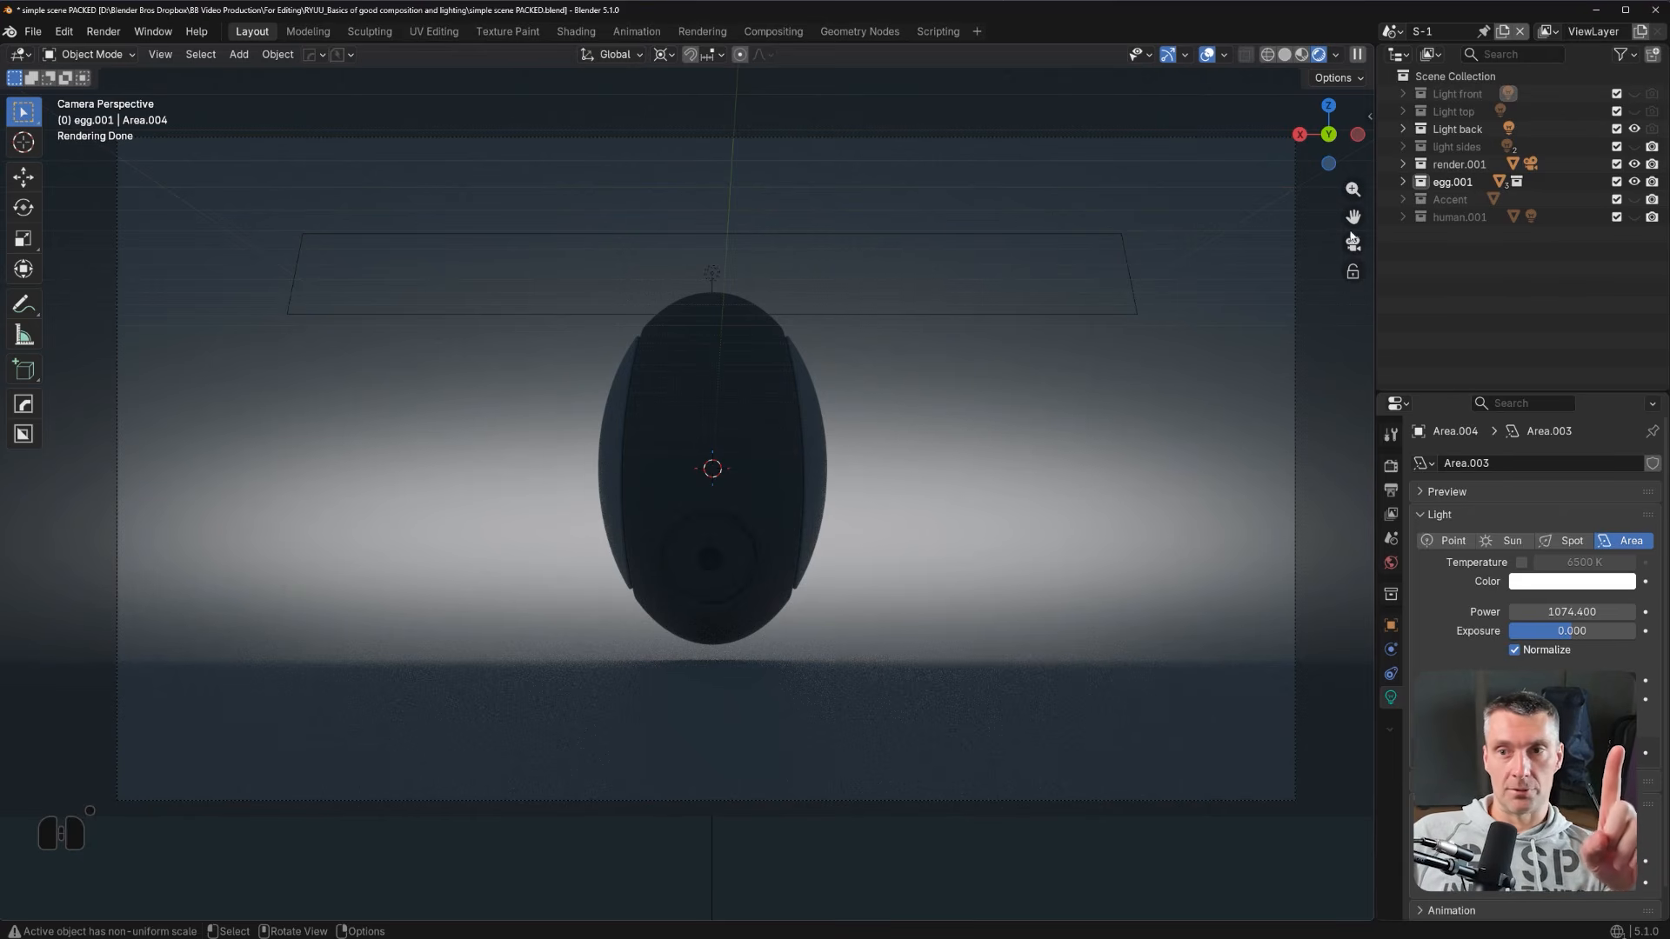
Show the Accent collection and examine the World background surface settings.
click(1633, 201)
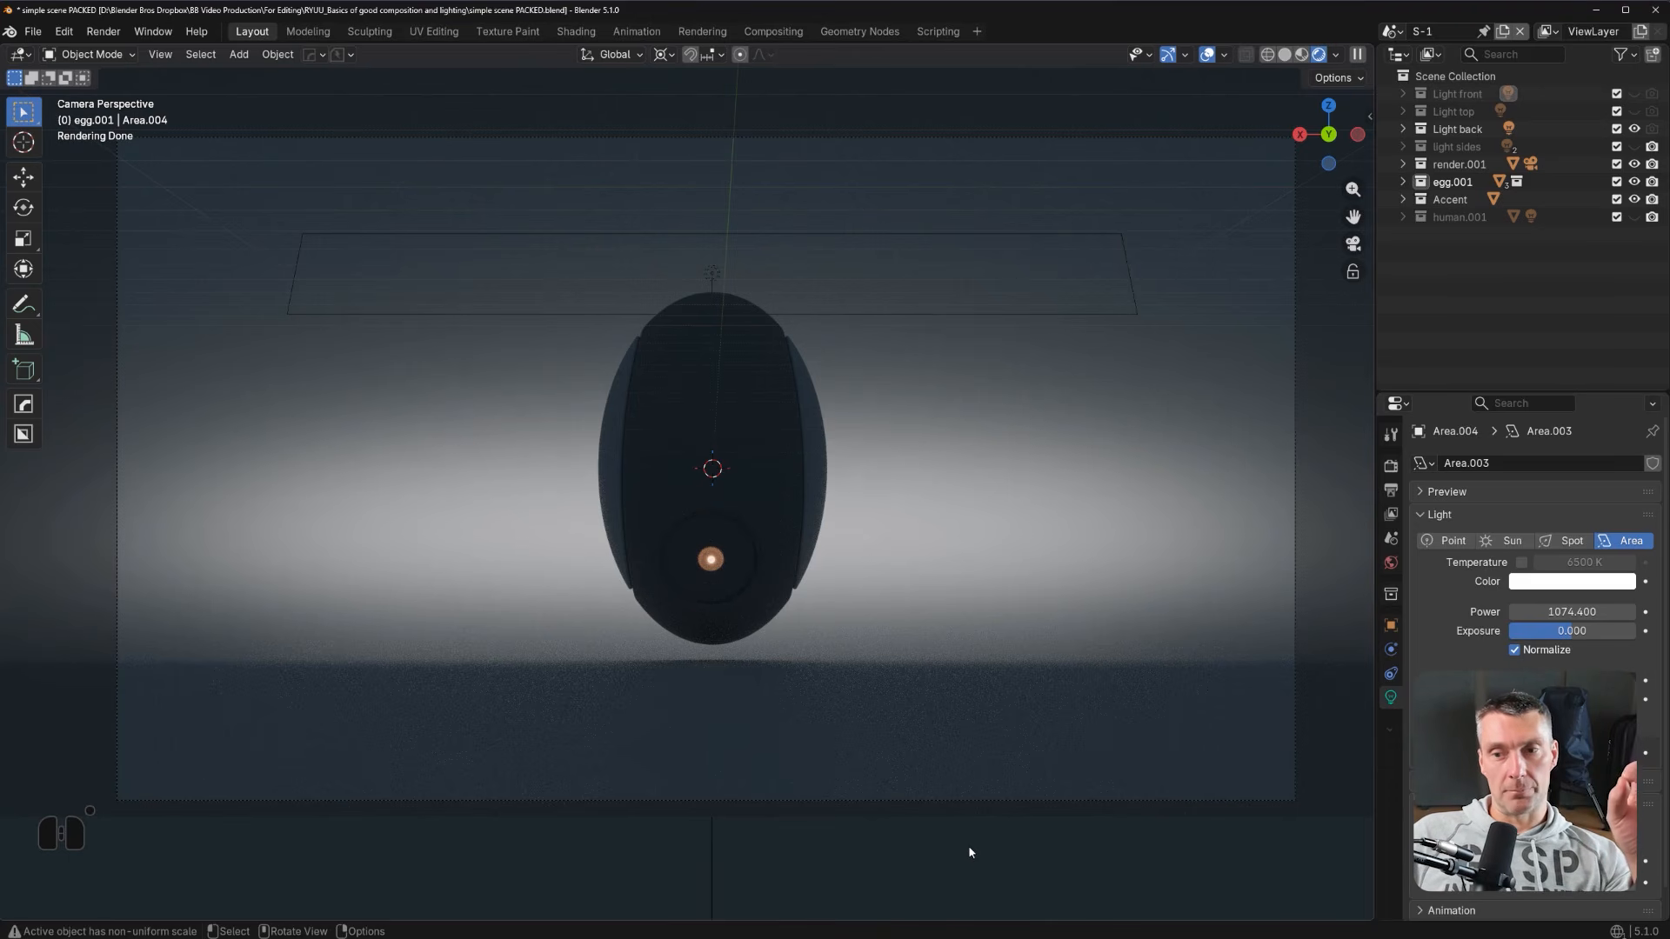
click(1390, 563)
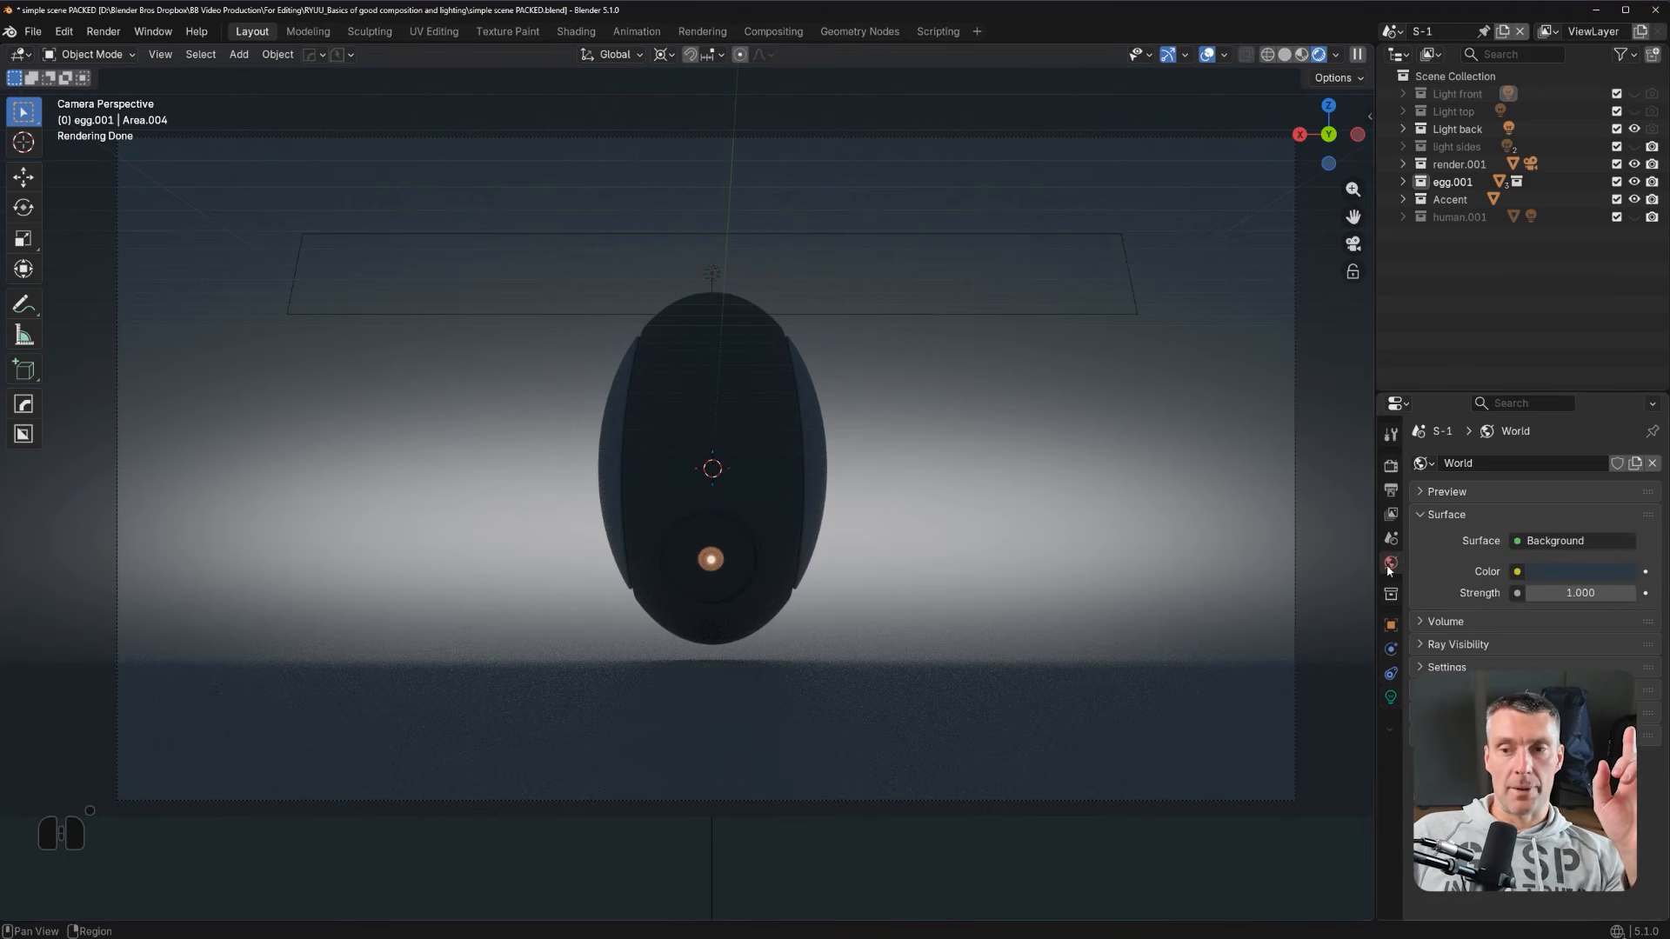
click(1562, 574)
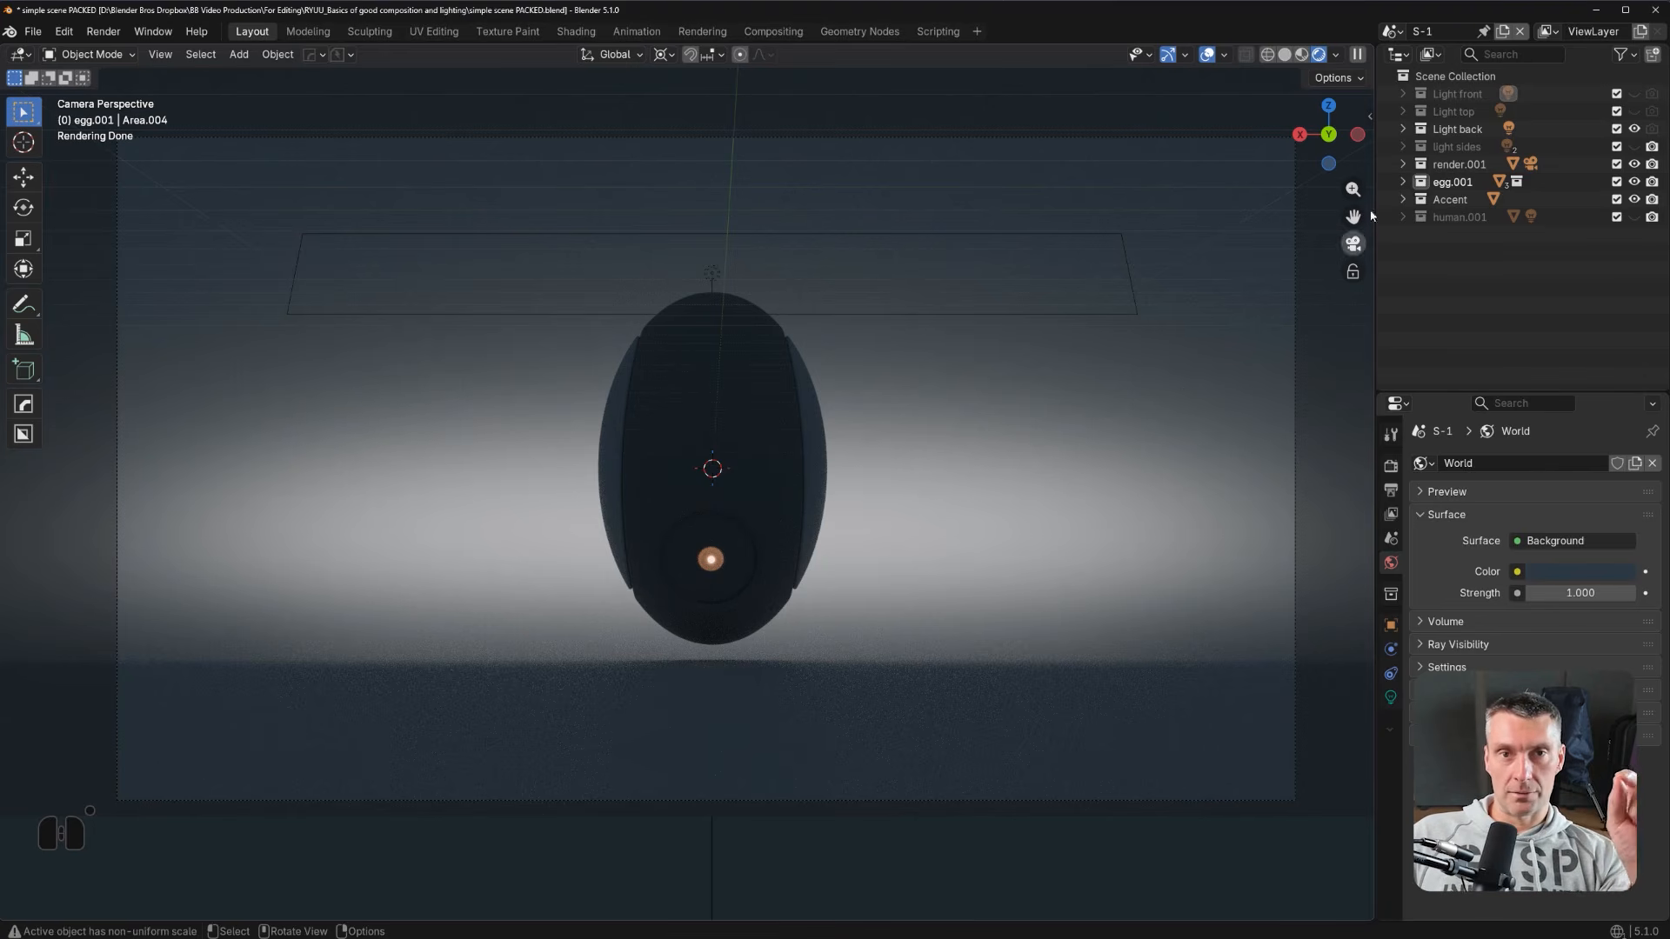
Toggle the Accent collection repeatedly to compare the backlit egg with and without its glowing center, leaving the collection hidden.
click(1635, 199)
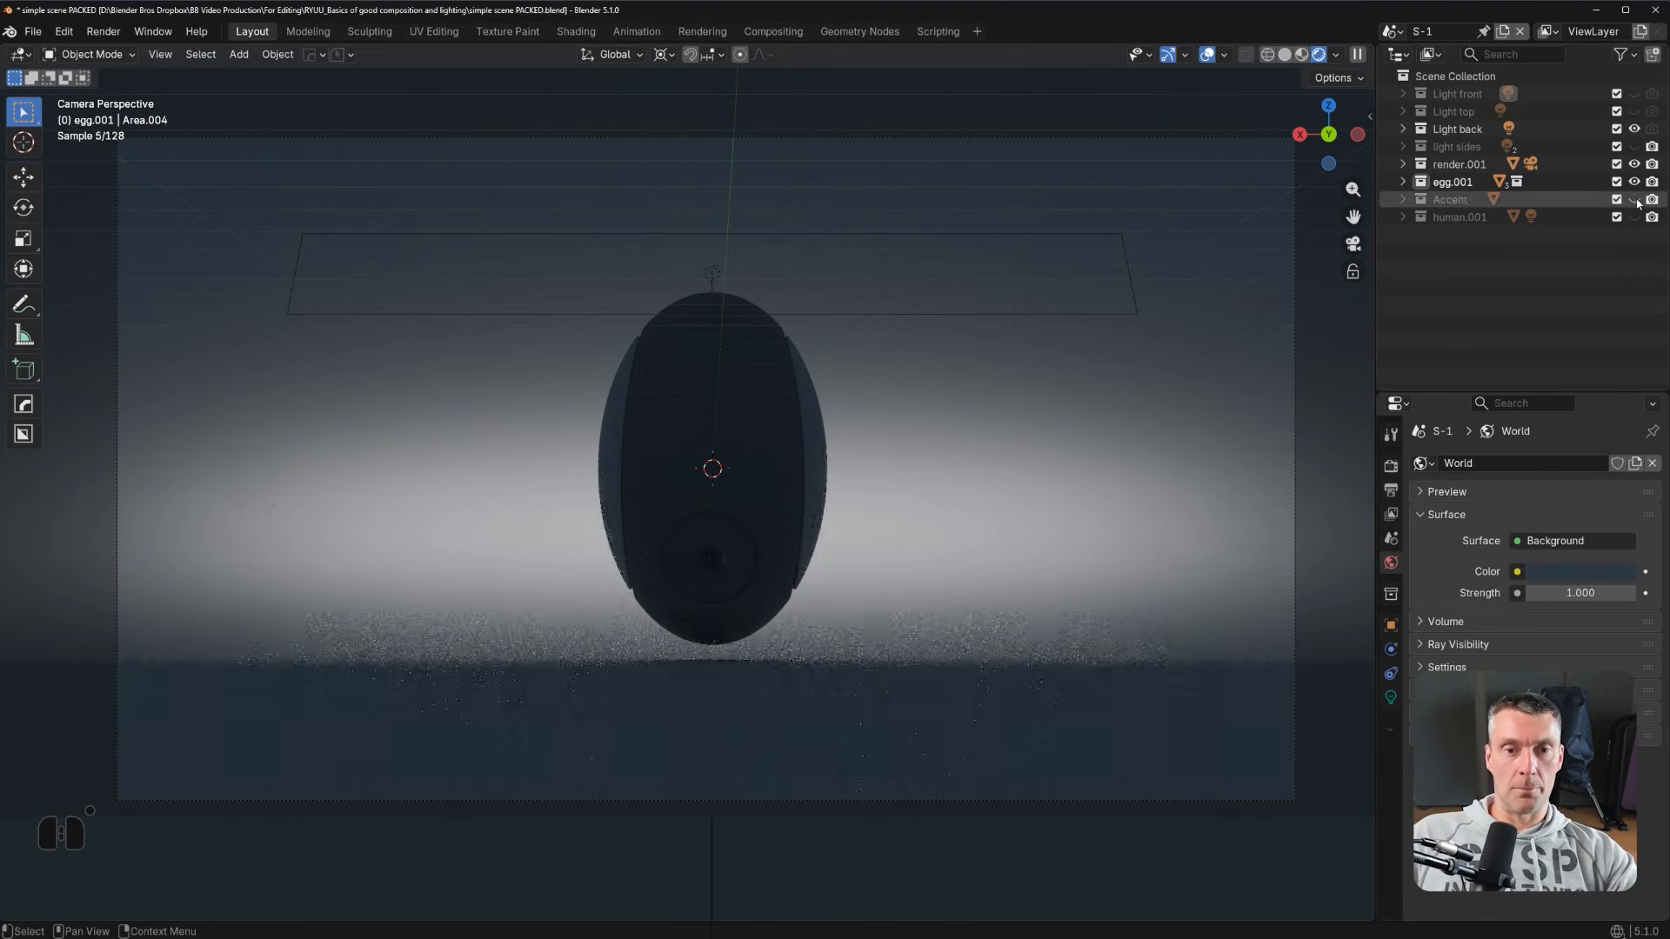
click(1635, 199)
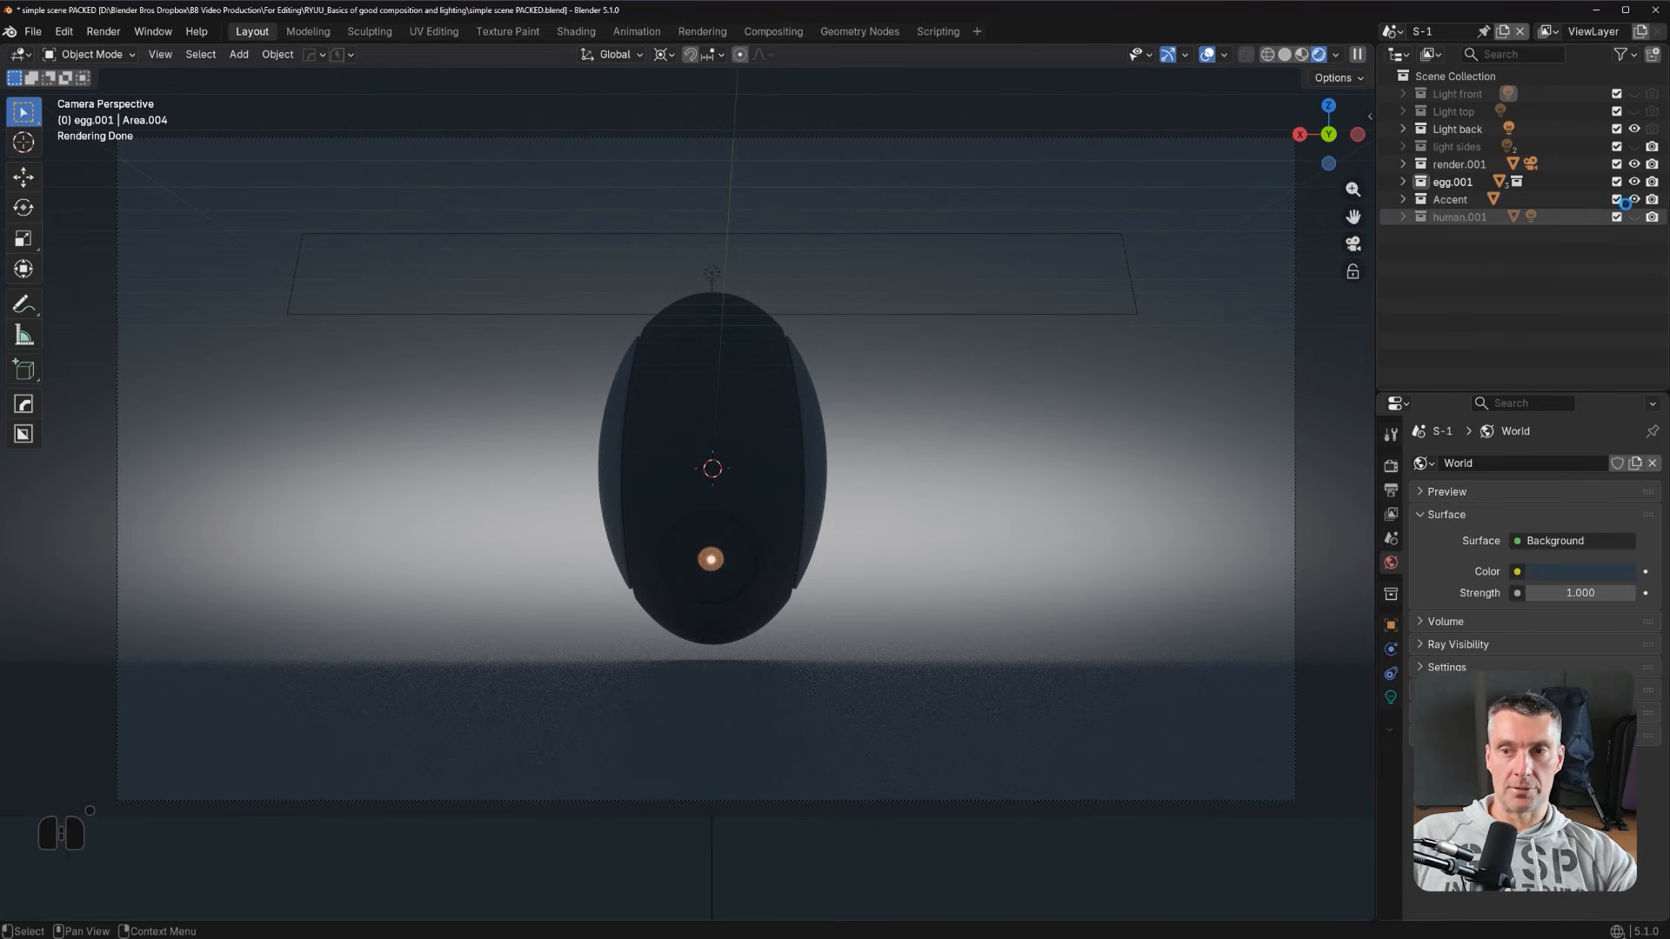
click(1633, 200)
click(1633, 200)
click(1633, 200)
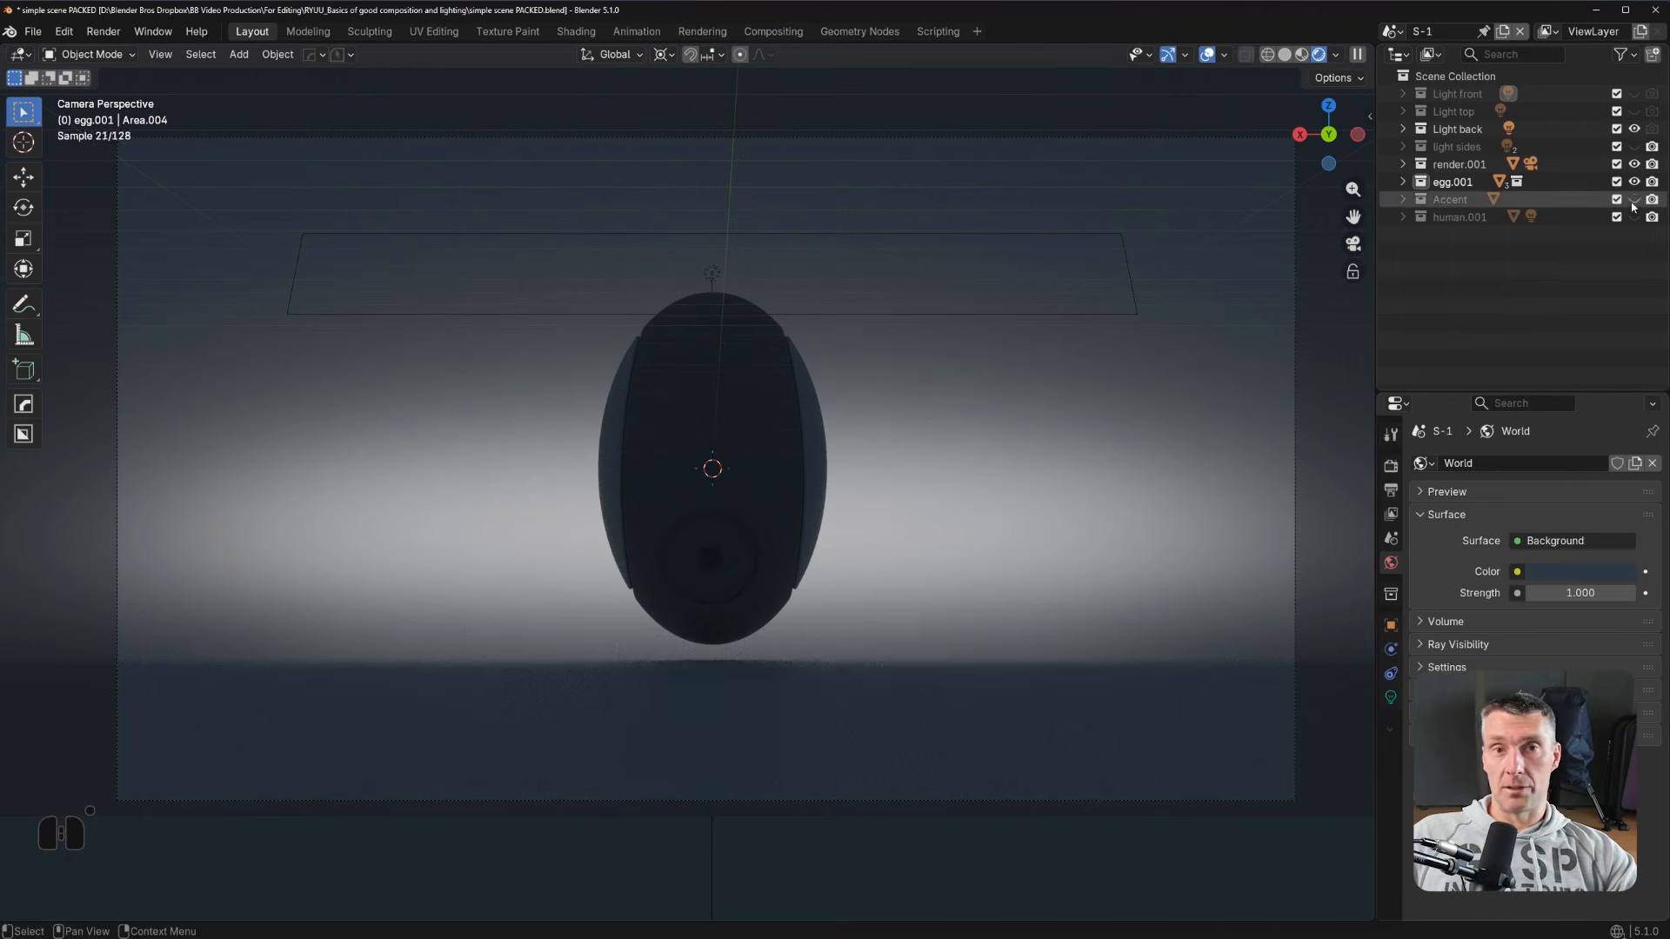
Hide Light back, show the light sides collection, and briefly show Accent to compare the side-lit egg with and without it.
click(1633, 130)
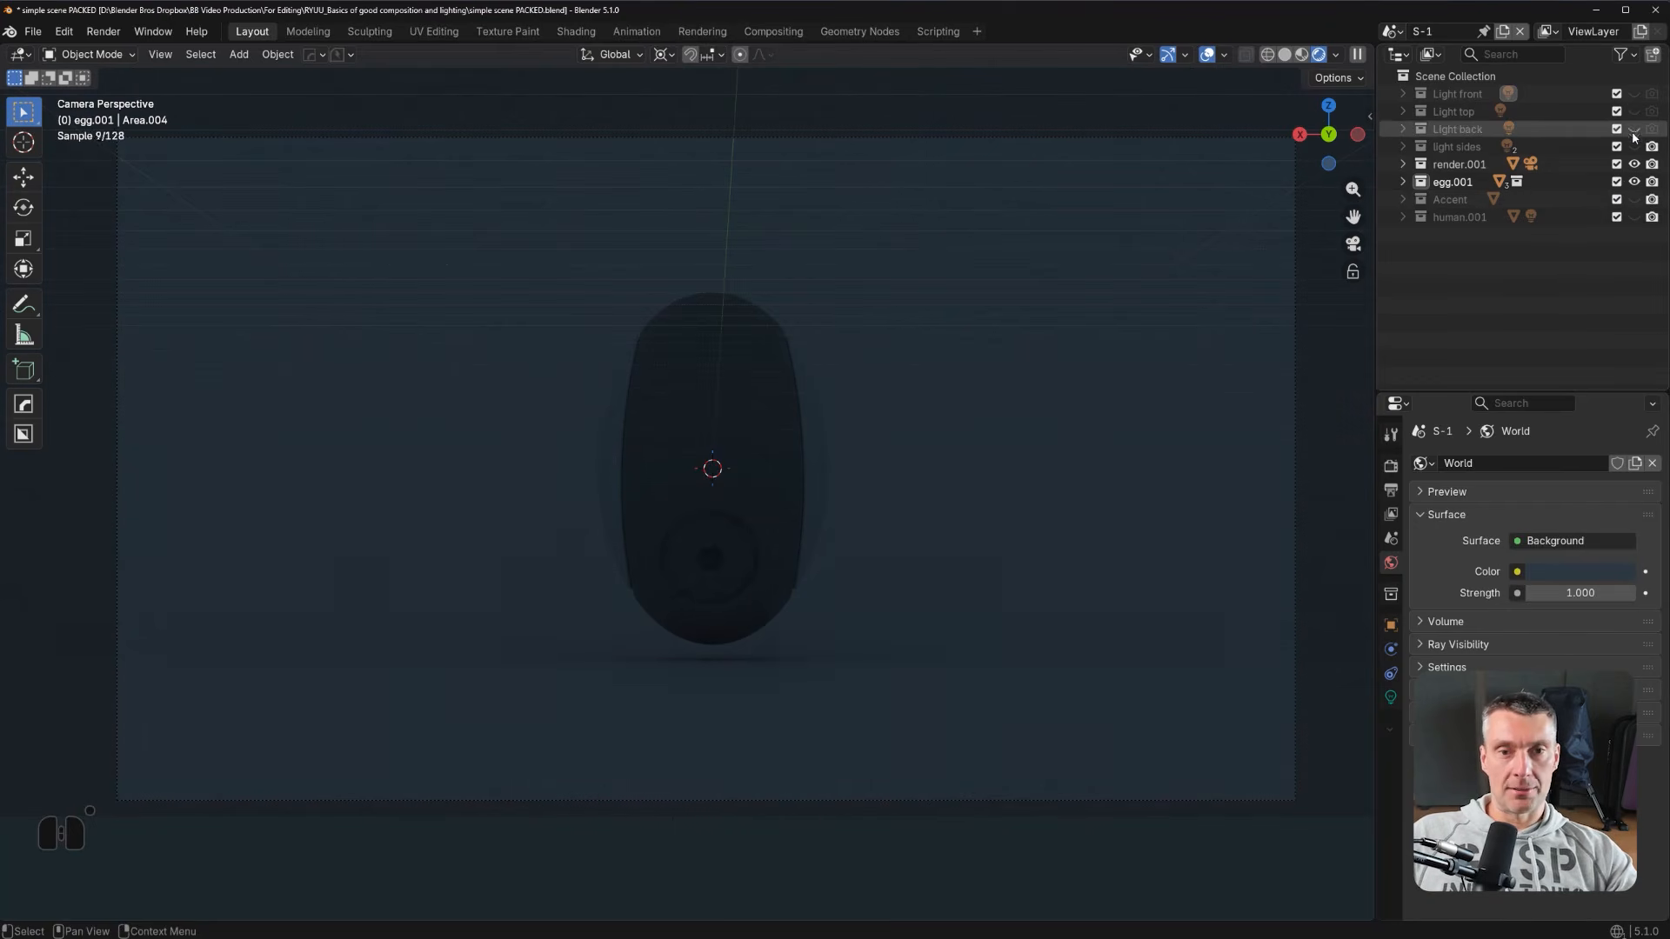
click(1633, 147)
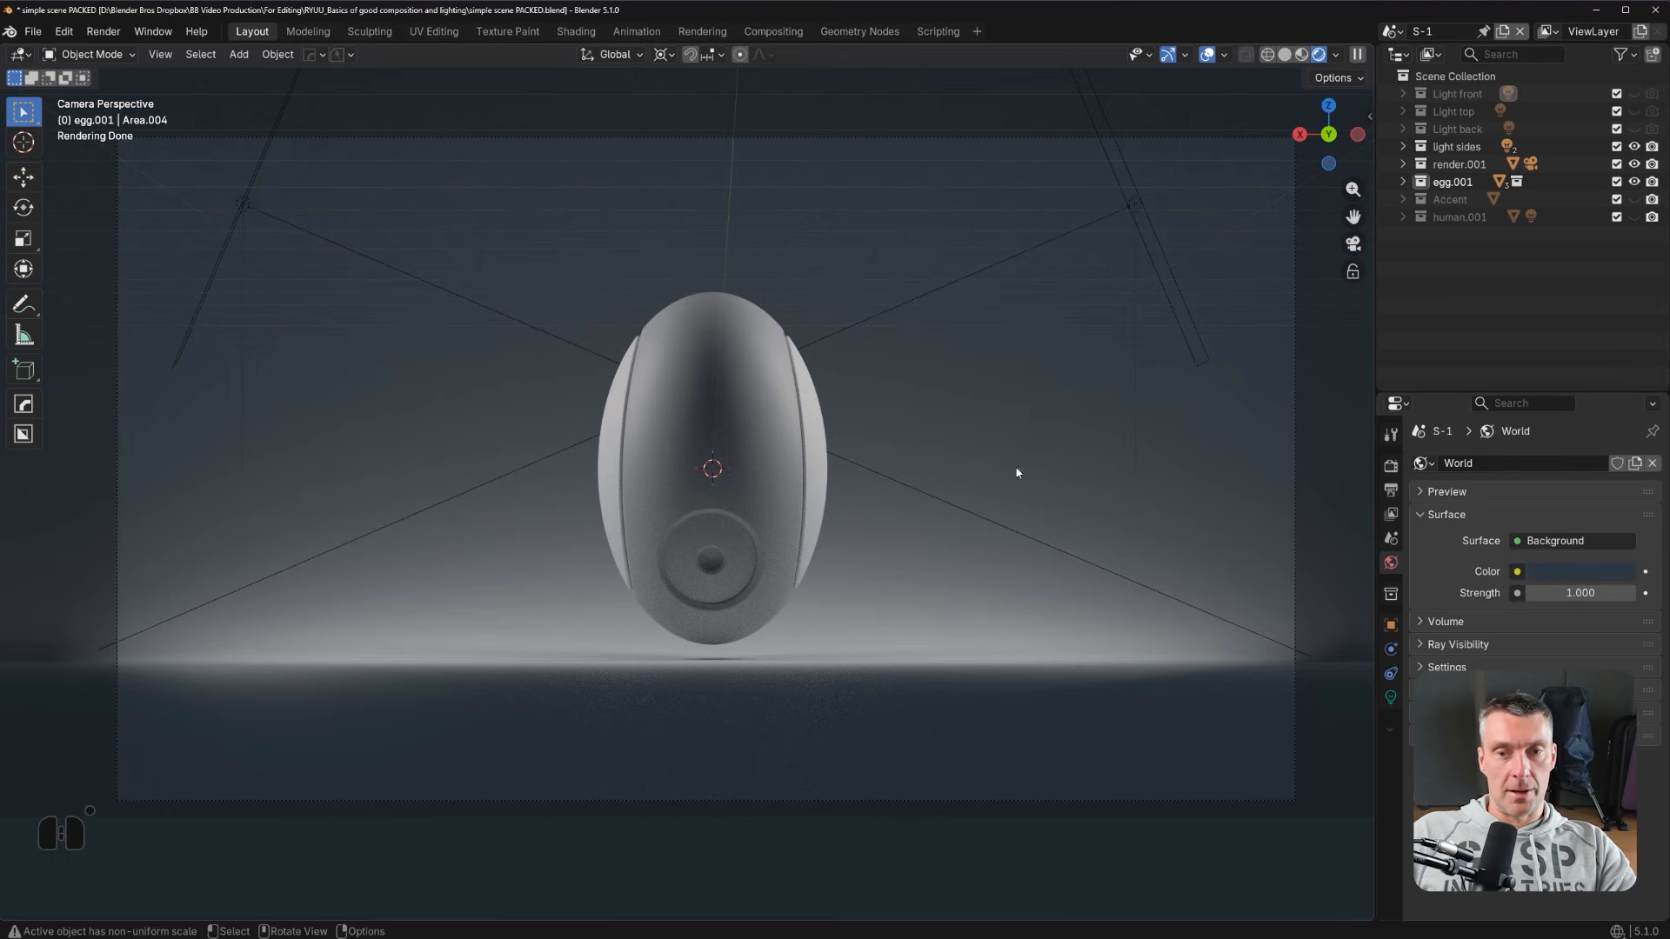
click(1634, 199)
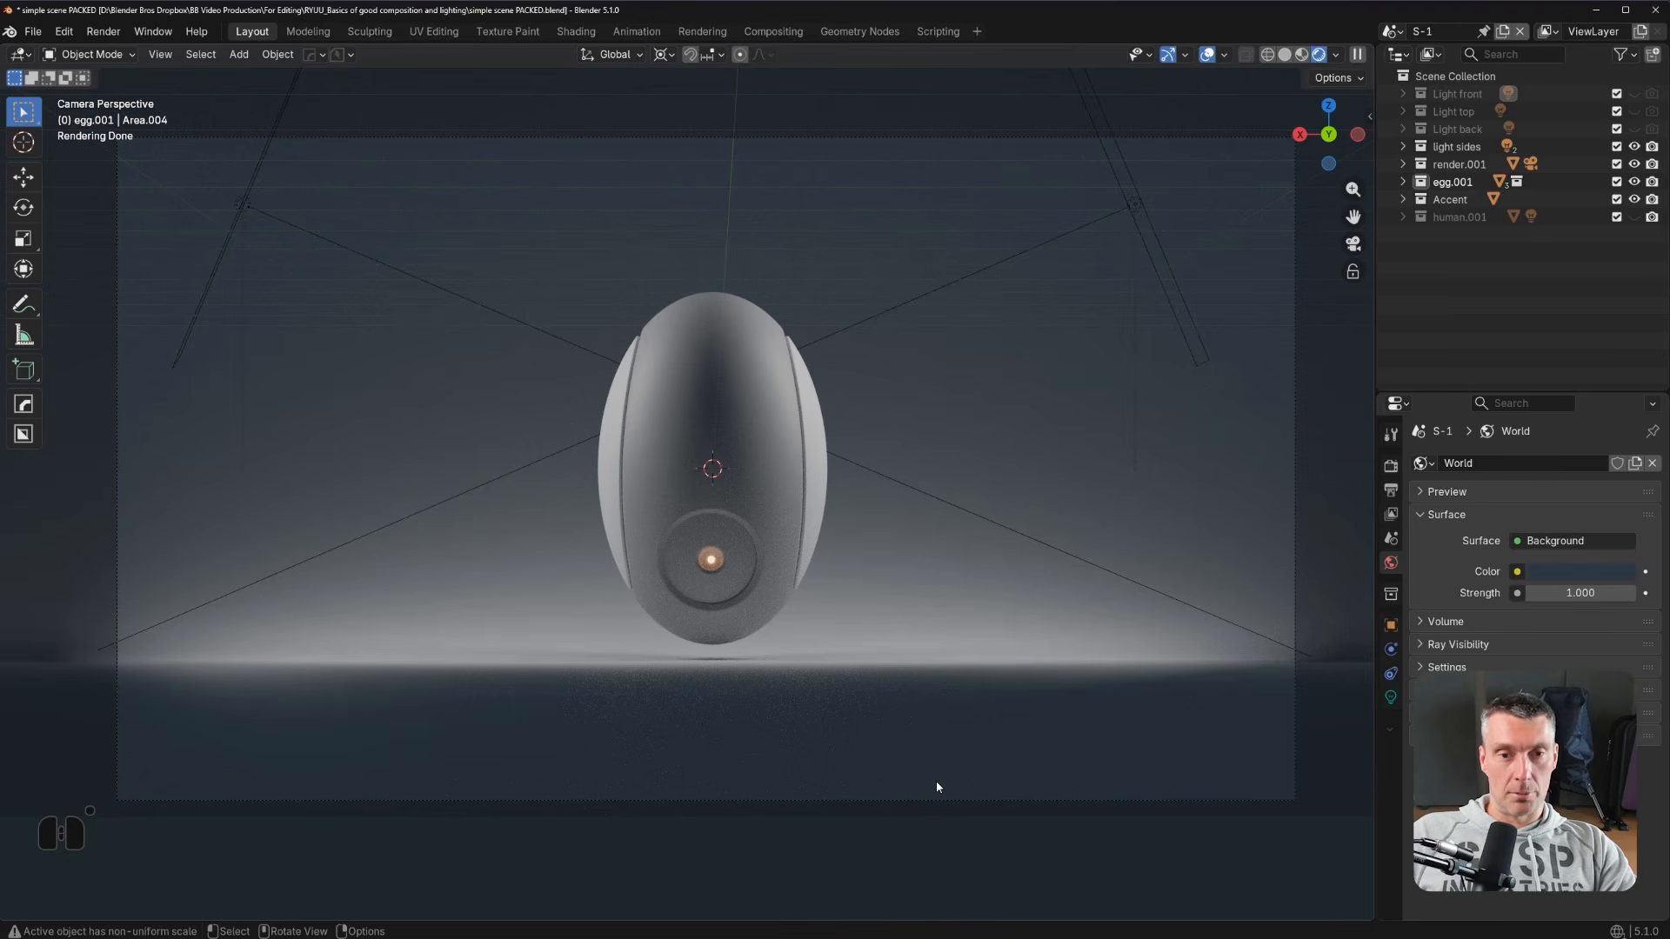
click(1634, 200)
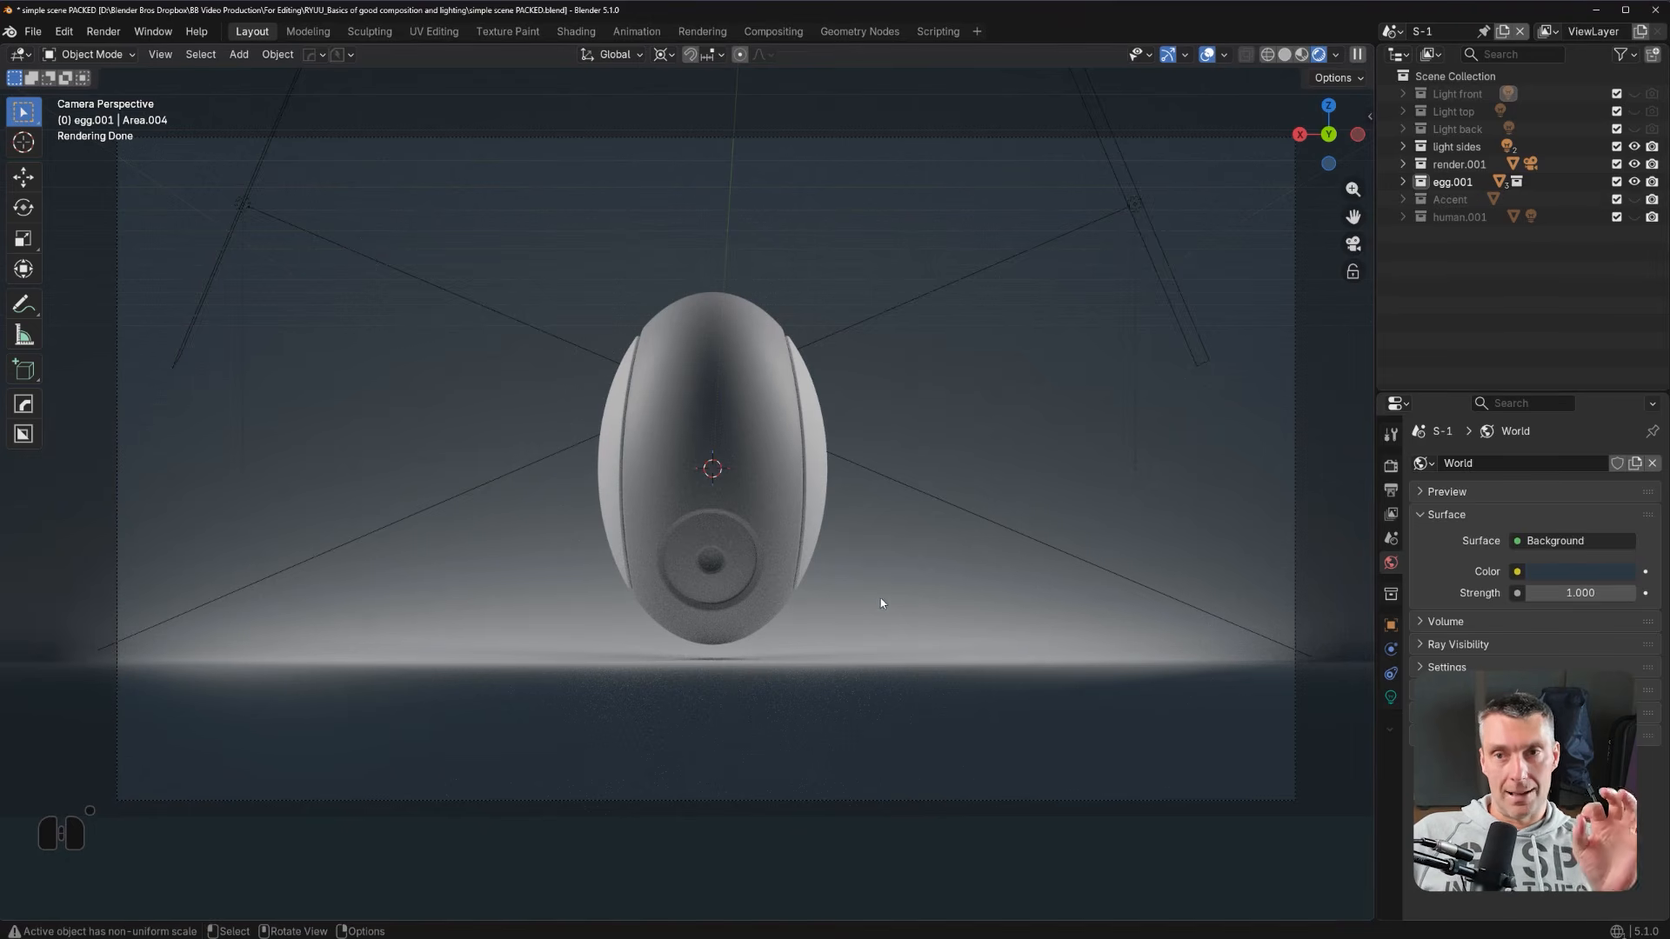
Switch to scene S-2 and toggle the Light top.001 collection to compare the lighting, leaving it shown.
click(1391, 32)
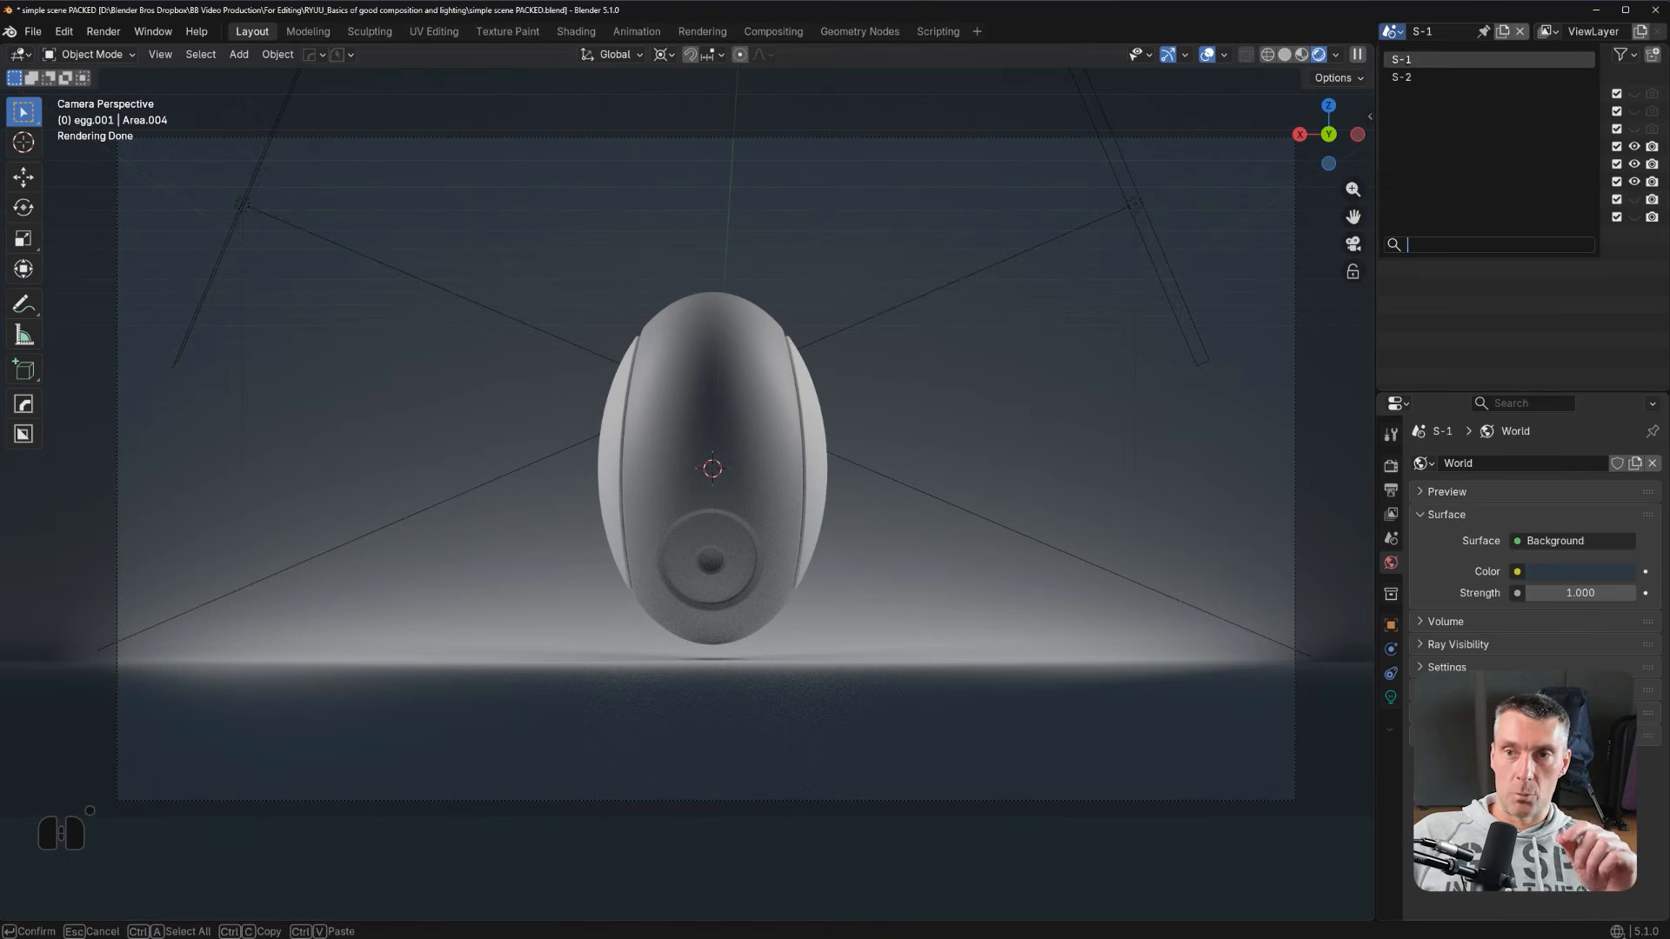
key(Return)
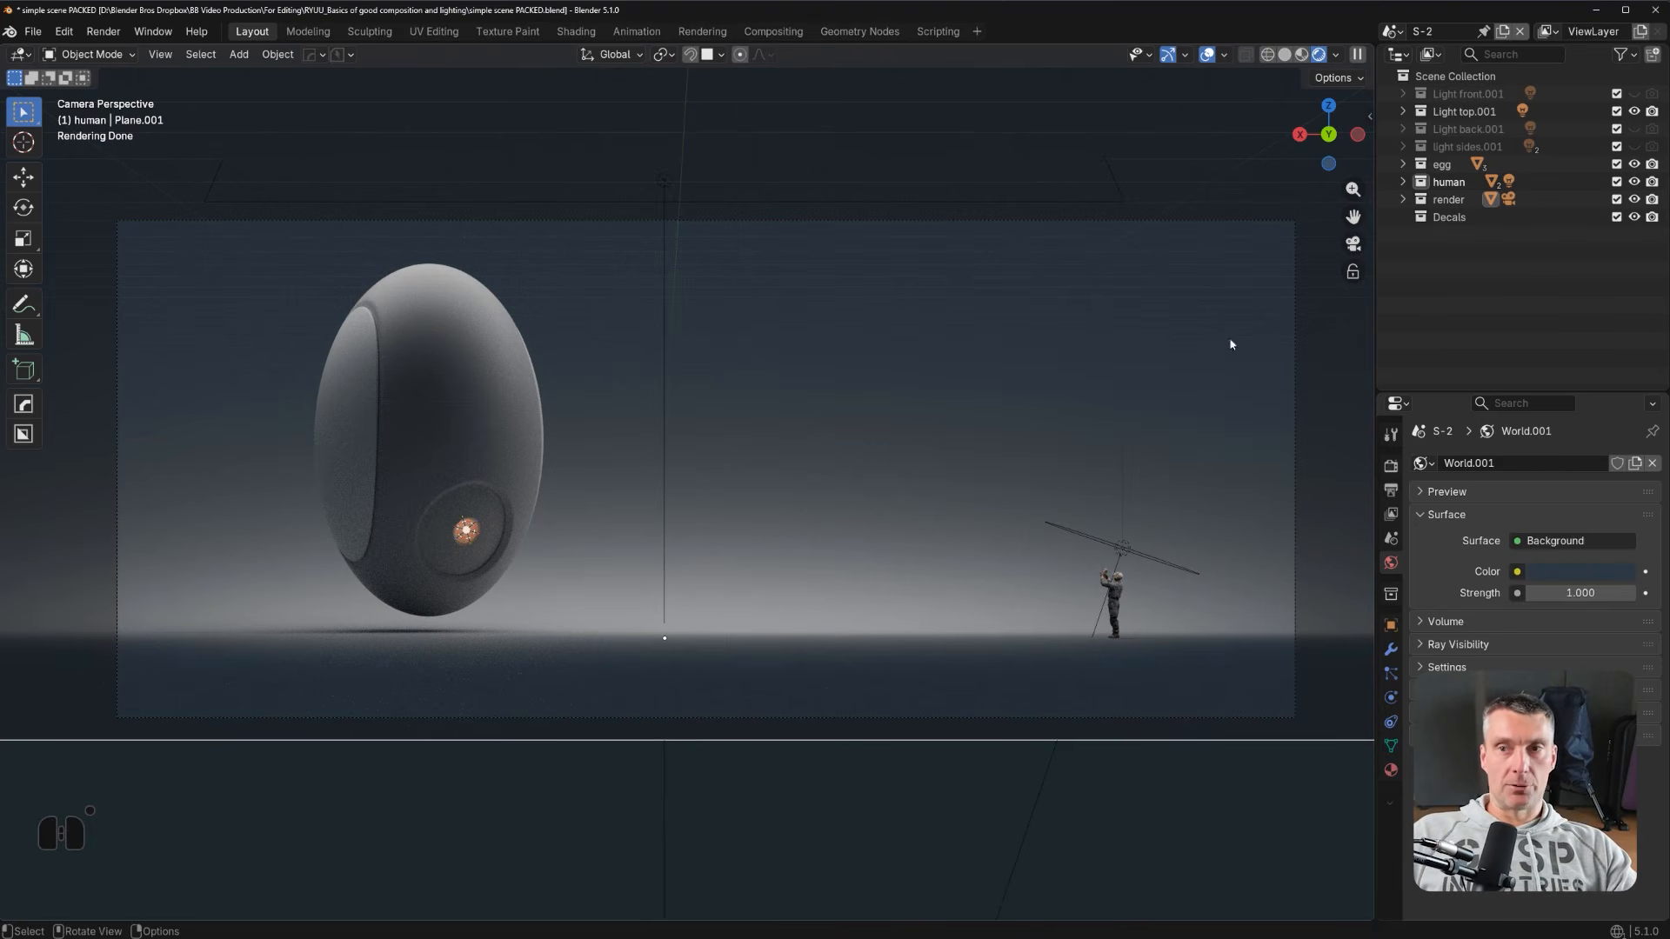
click(1634, 112)
click(1634, 112)
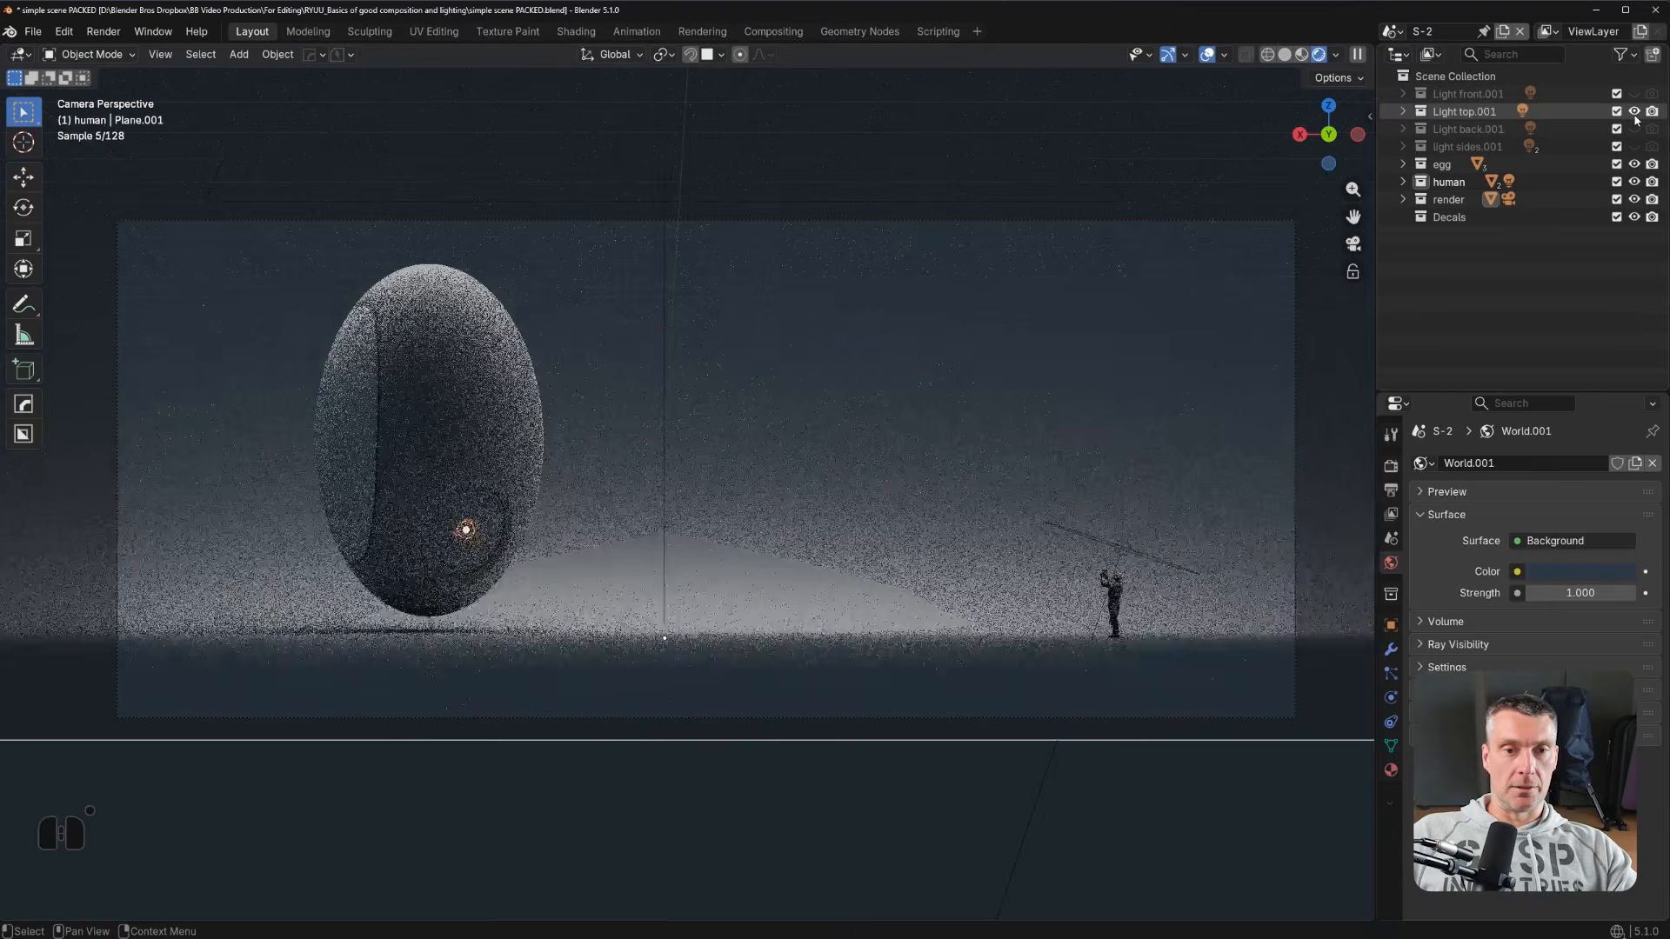
click(1634, 112)
click(1634, 112)
click(1634, 112)
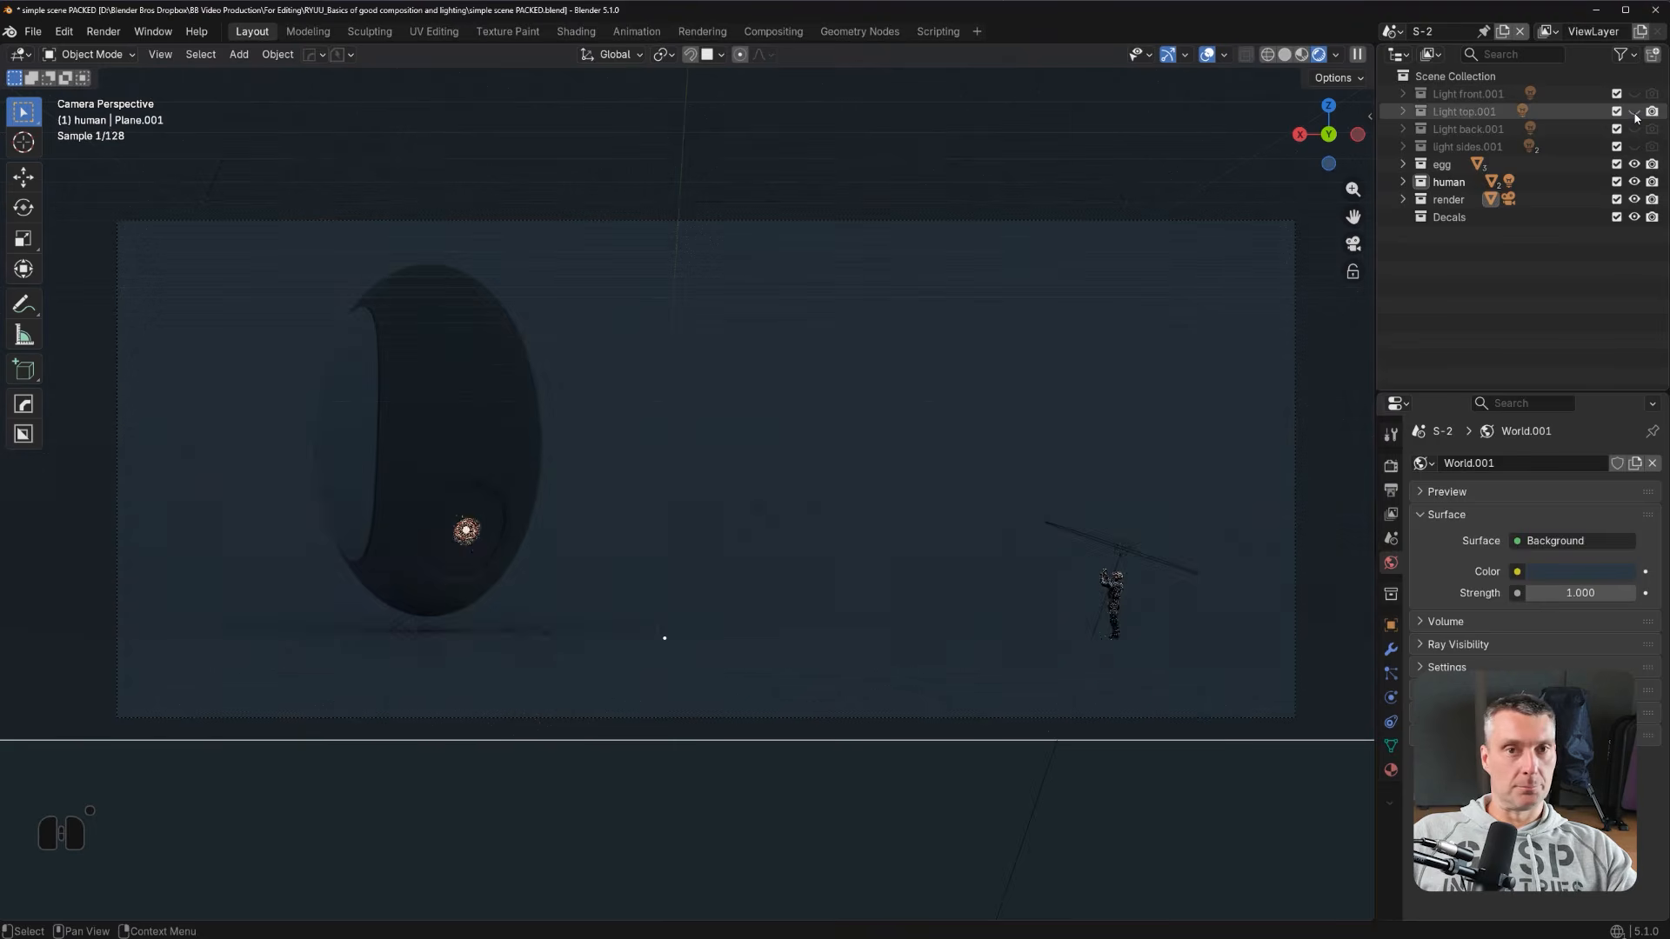
click(1634, 112)
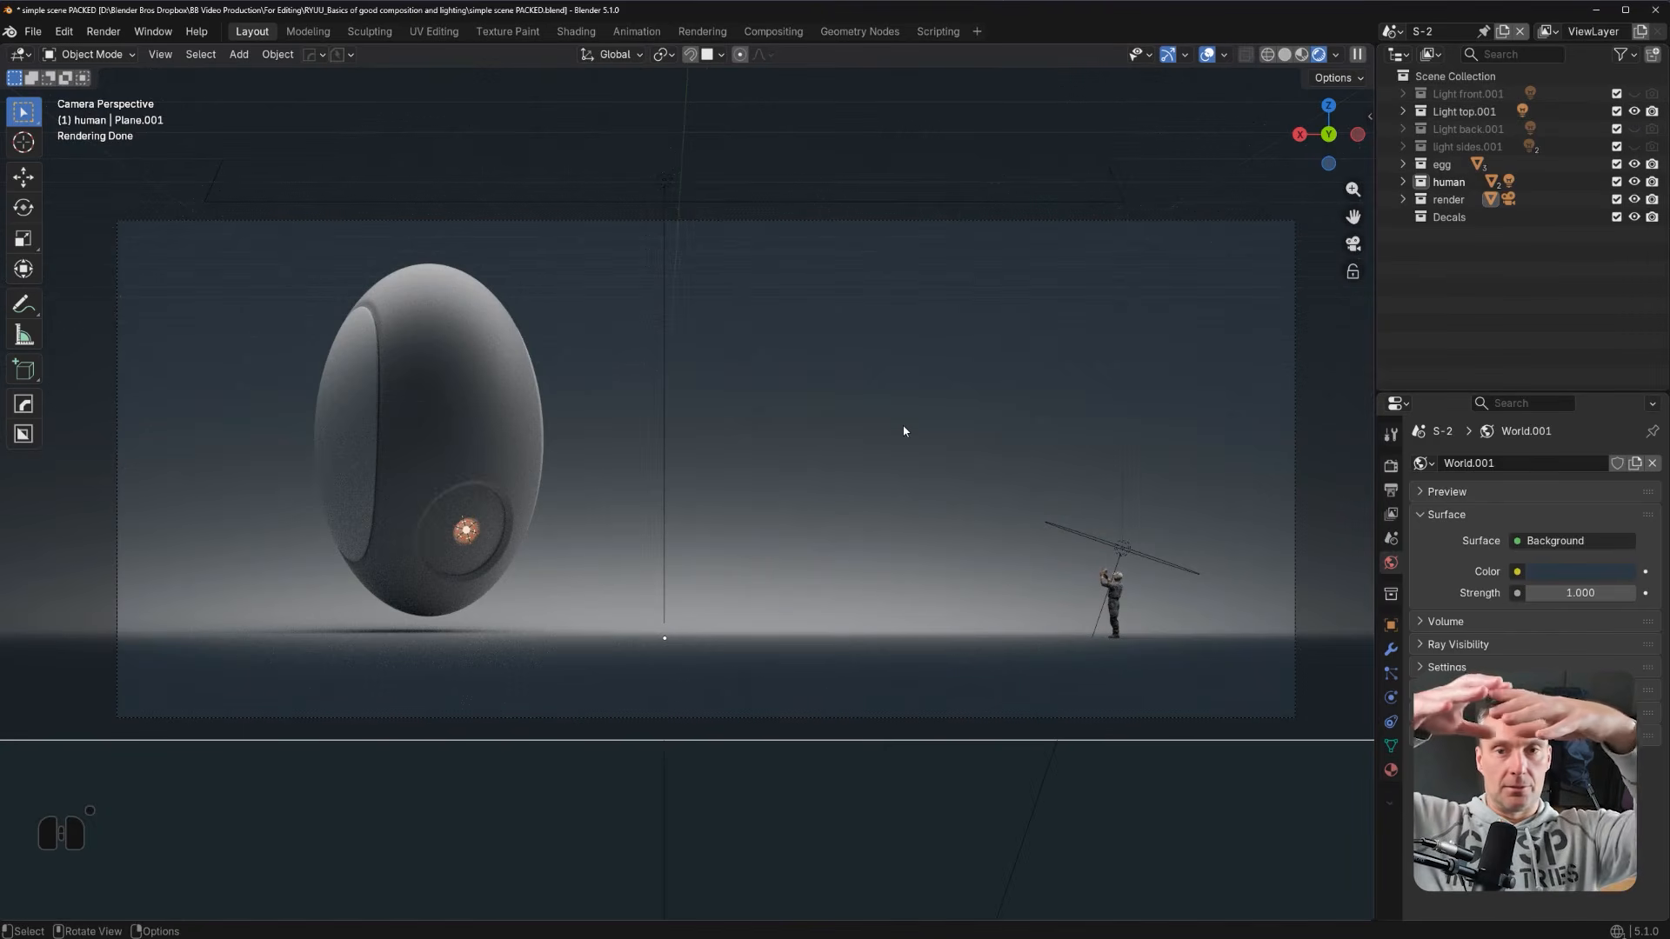
Select the top area light and the egg in turn, and temporarily hide the viewport overlays to inspect the clean composition.
click(738, 200)
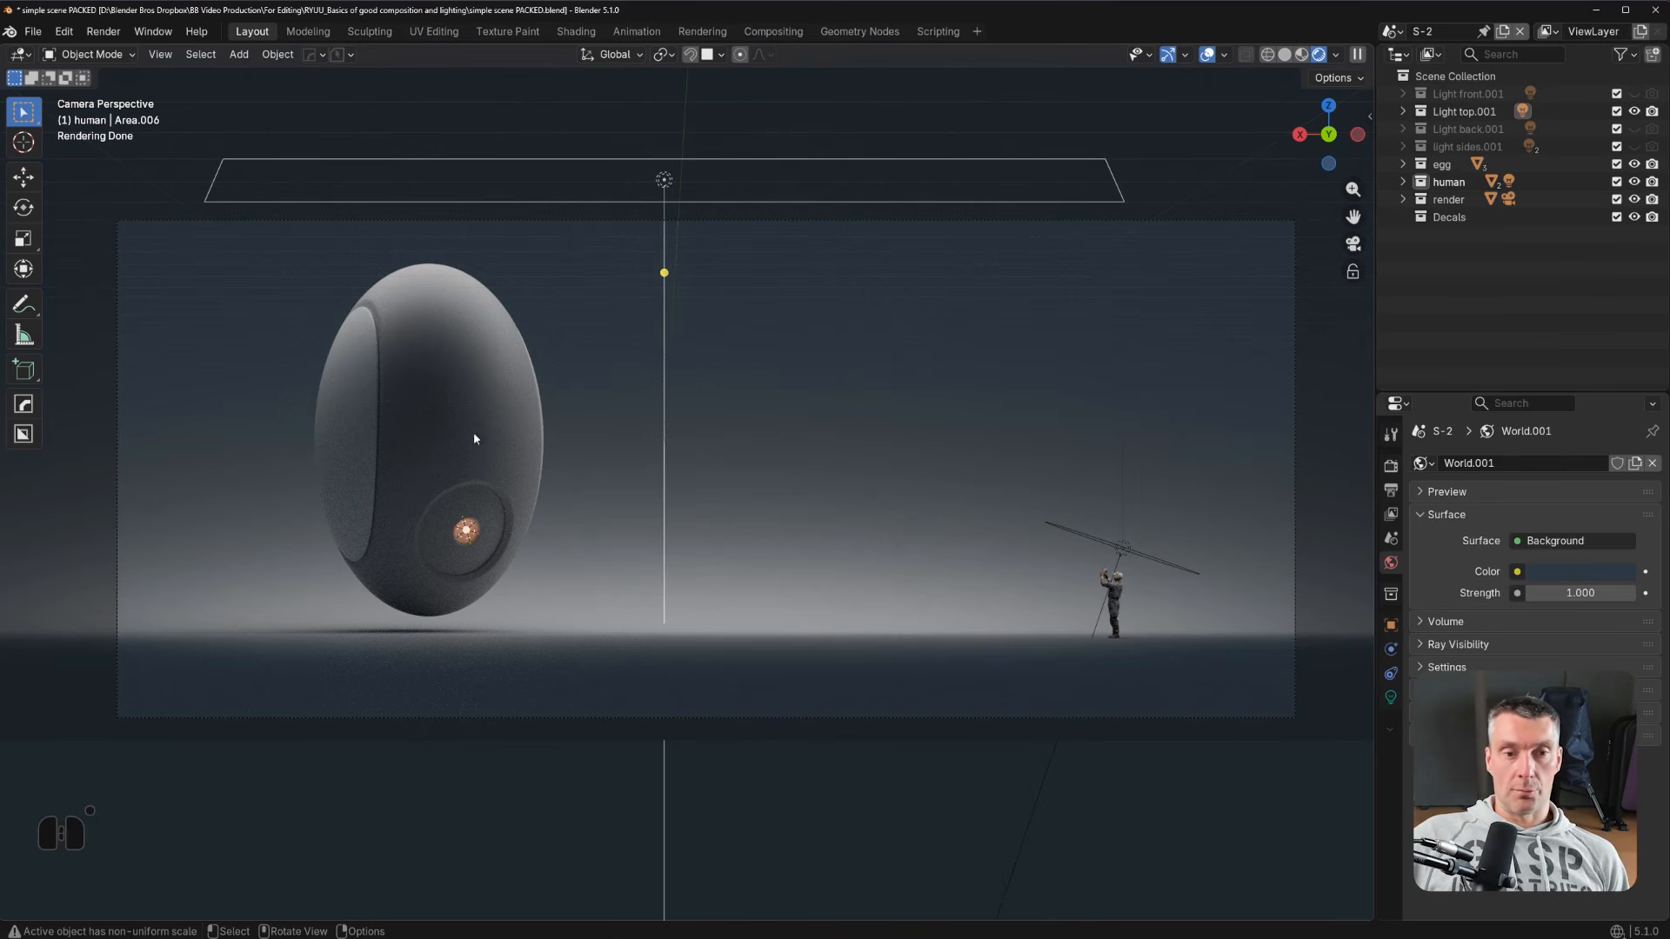
click(463, 530)
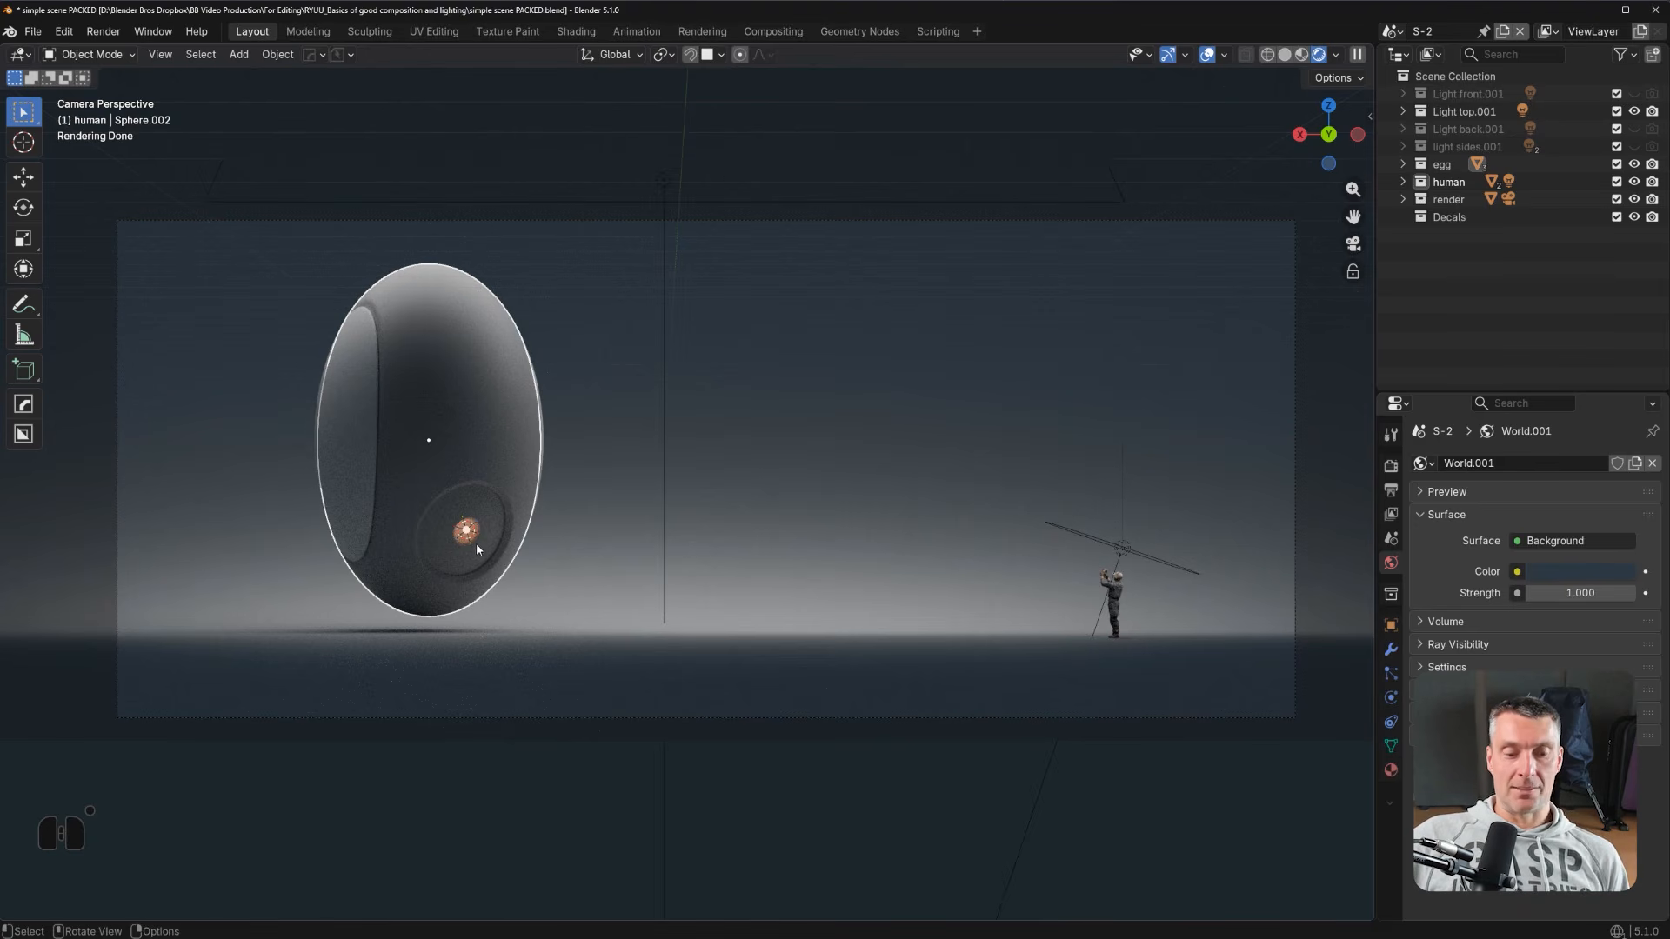
click(1208, 55)
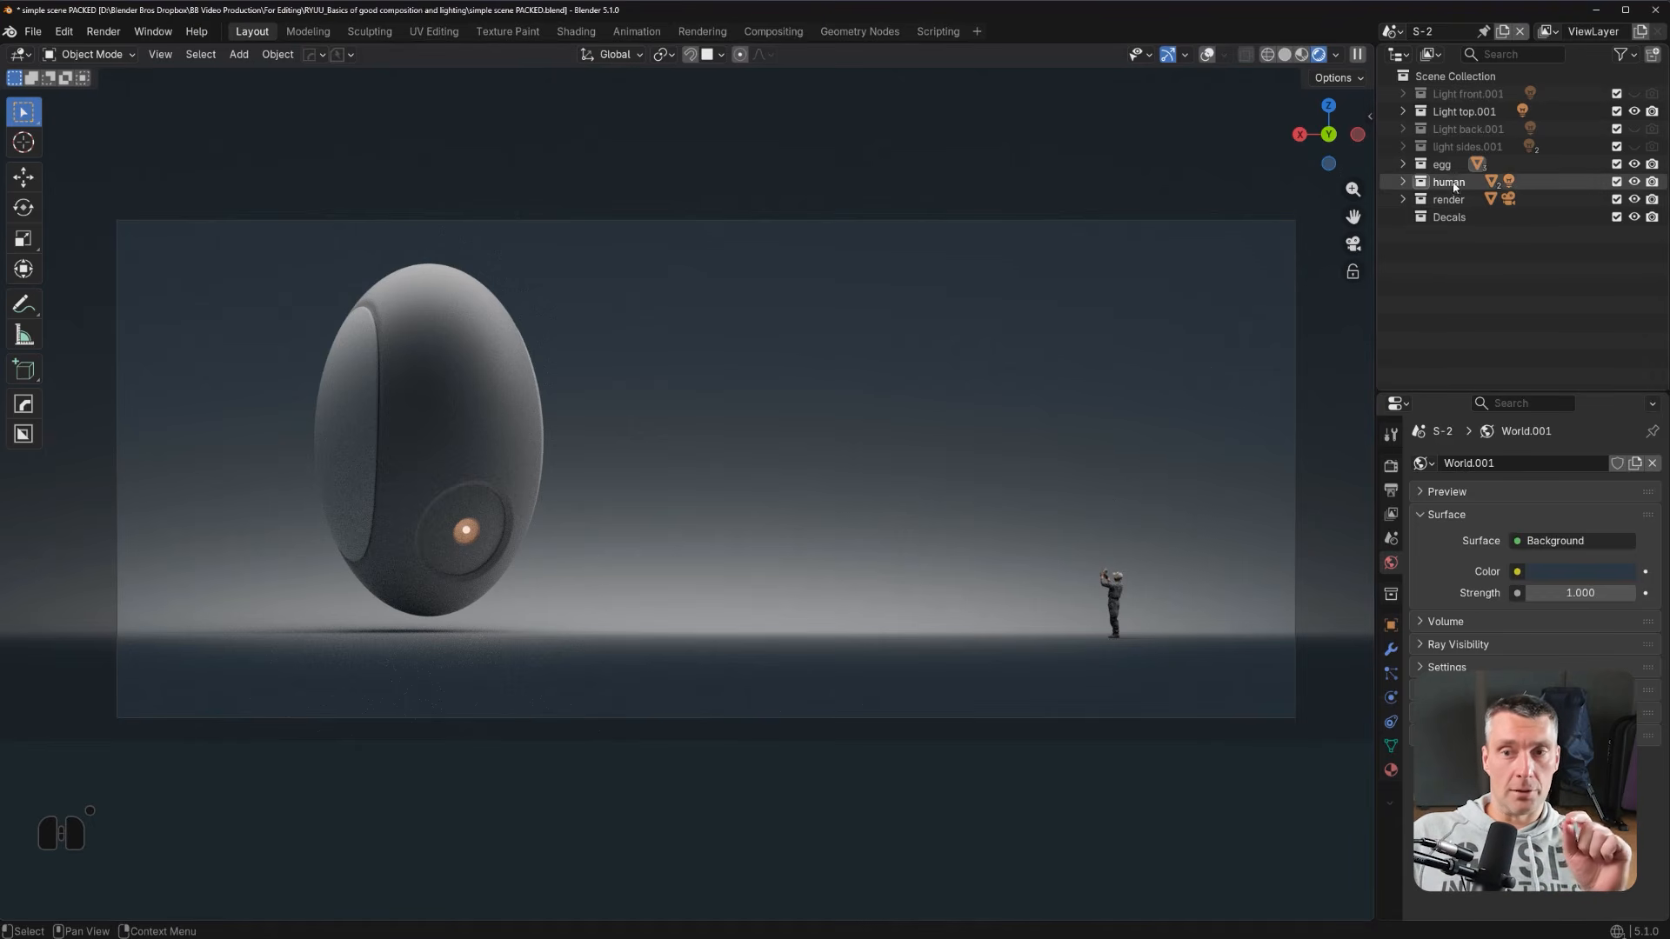
key(shift+alt+z)
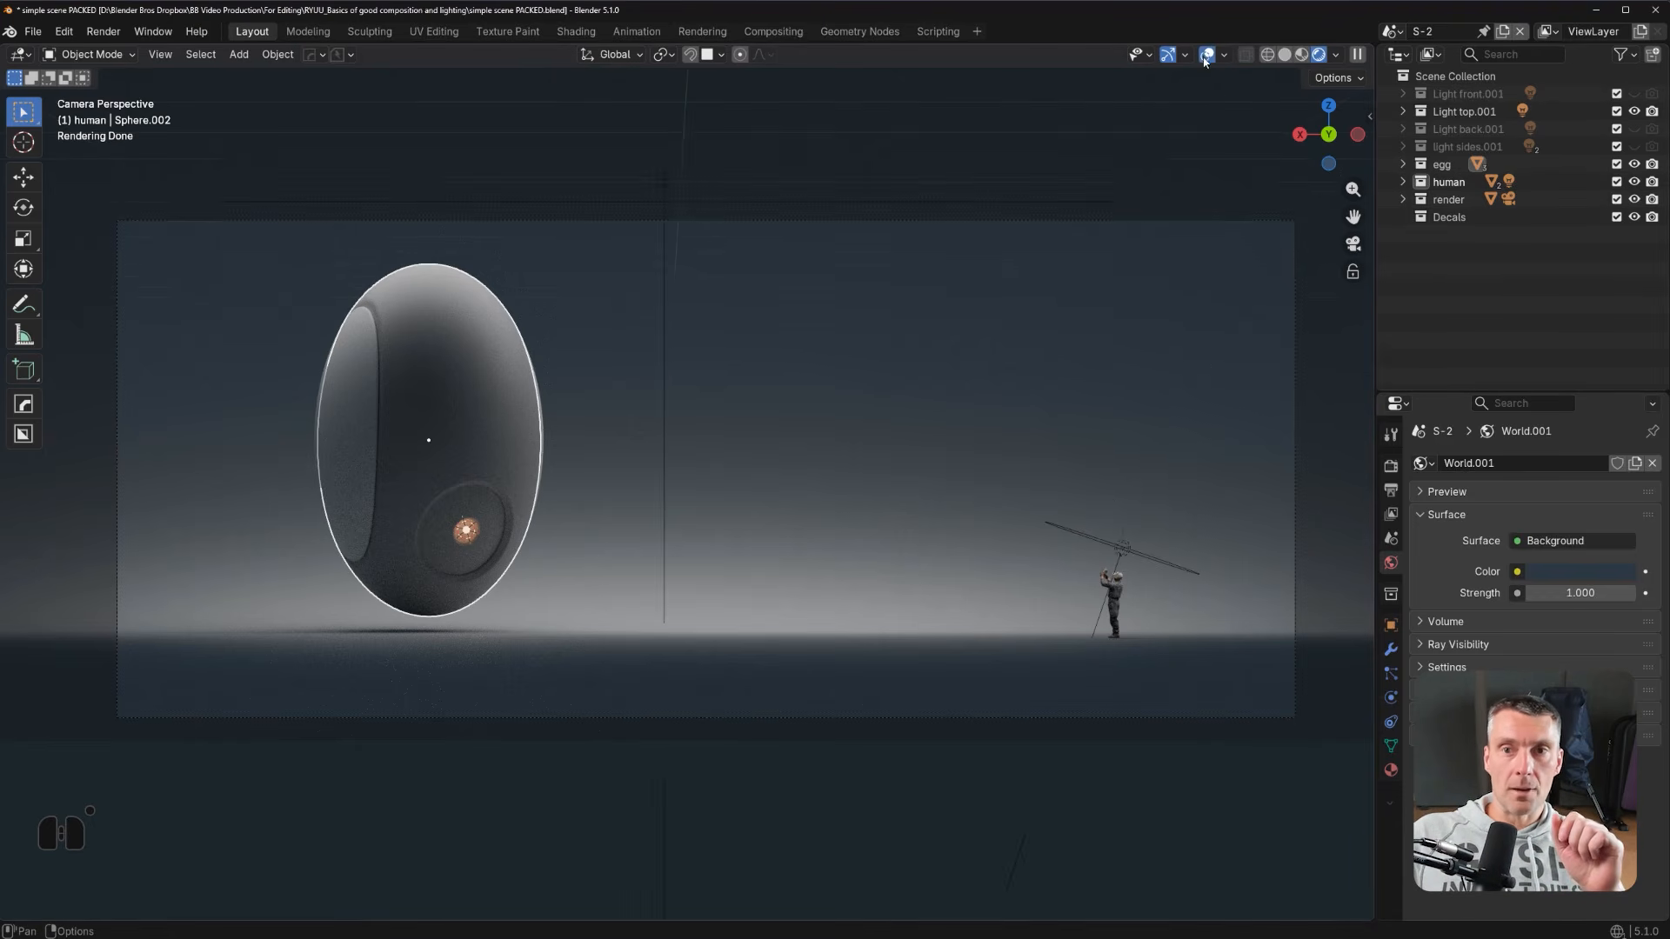
Examine the Light Linking settings of the area light above the human figure, comparing them with the large backdrop plane's.
click(1125, 552)
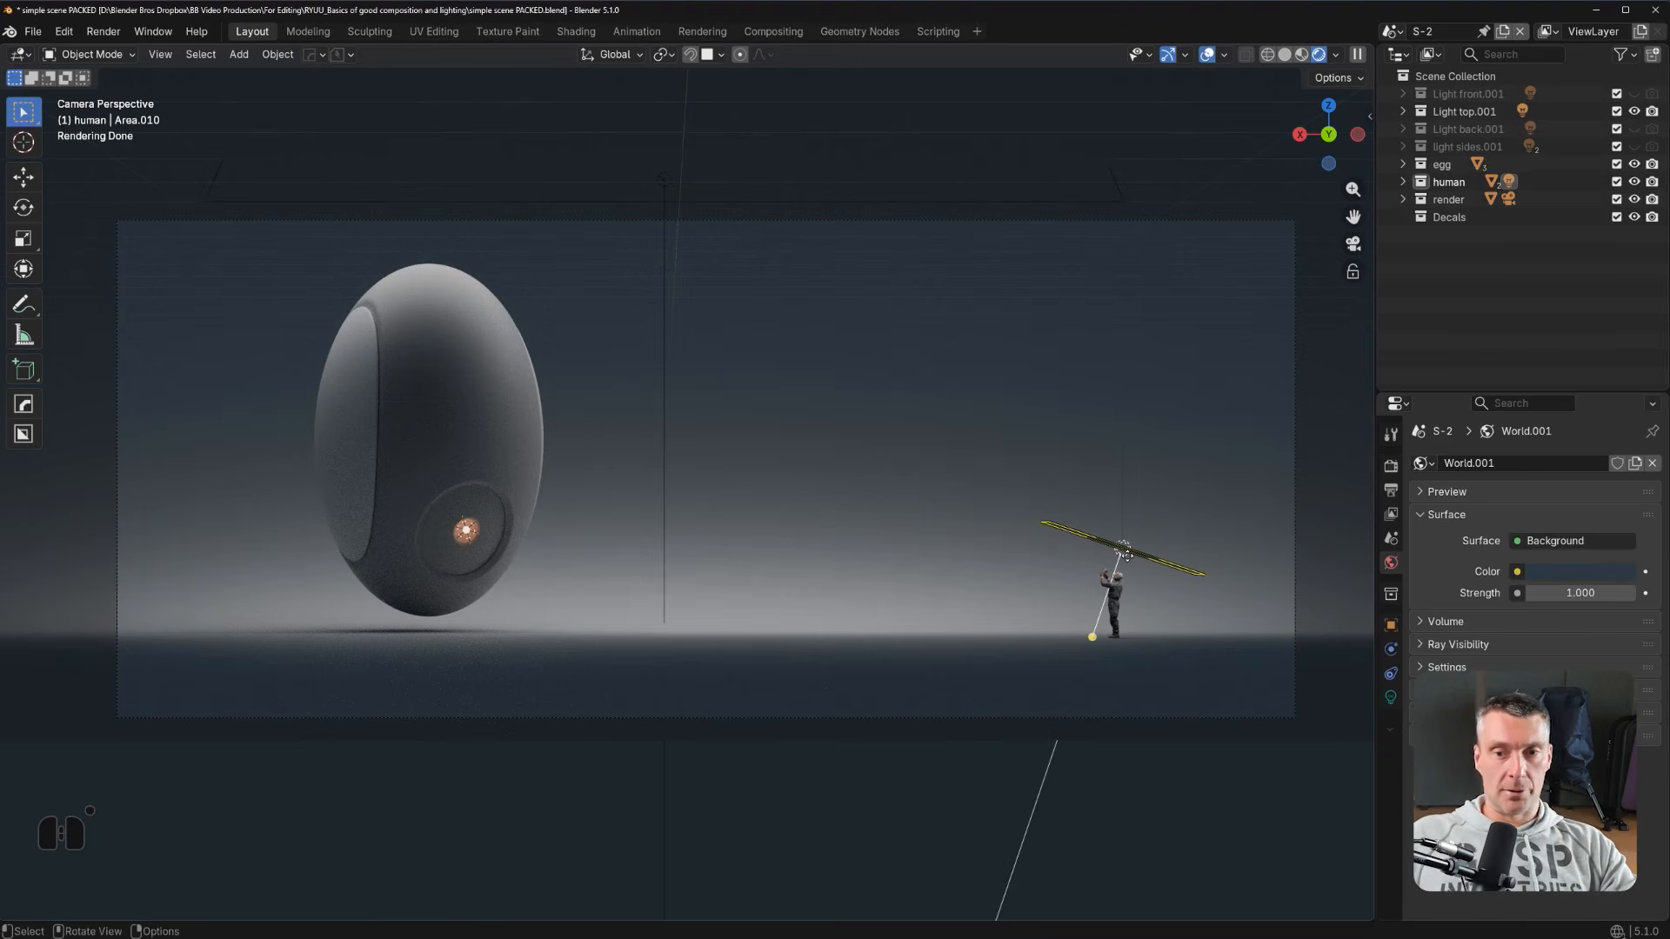
click(1389, 629)
scroll(1470, 722, down, 4)
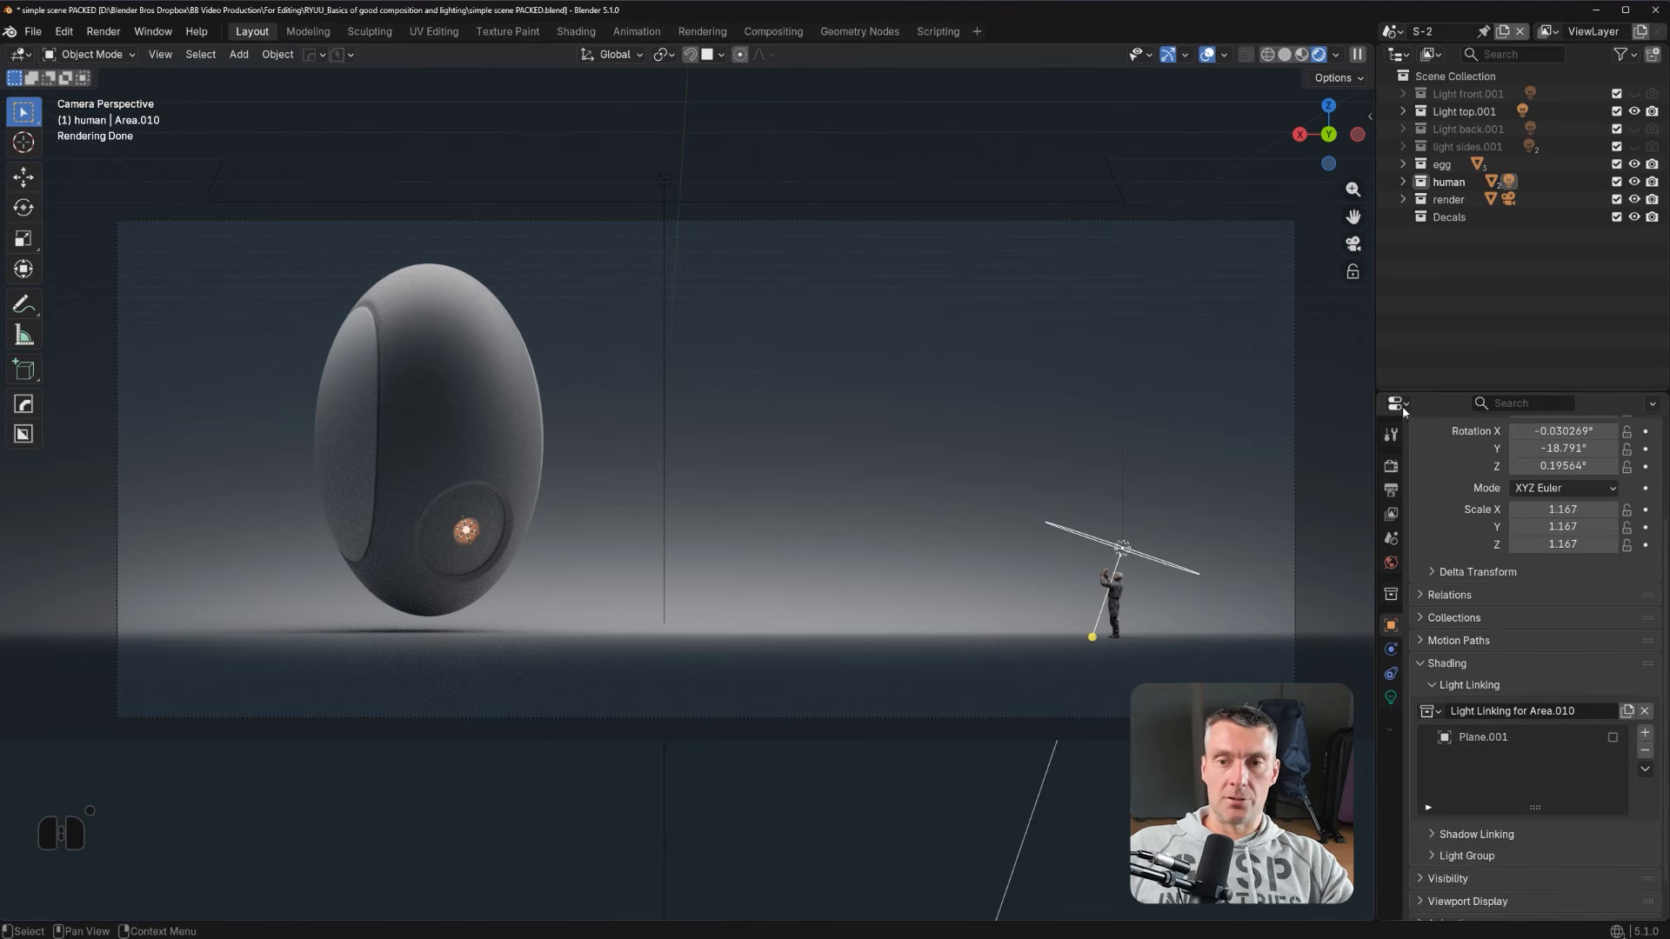
click(1159, 412)
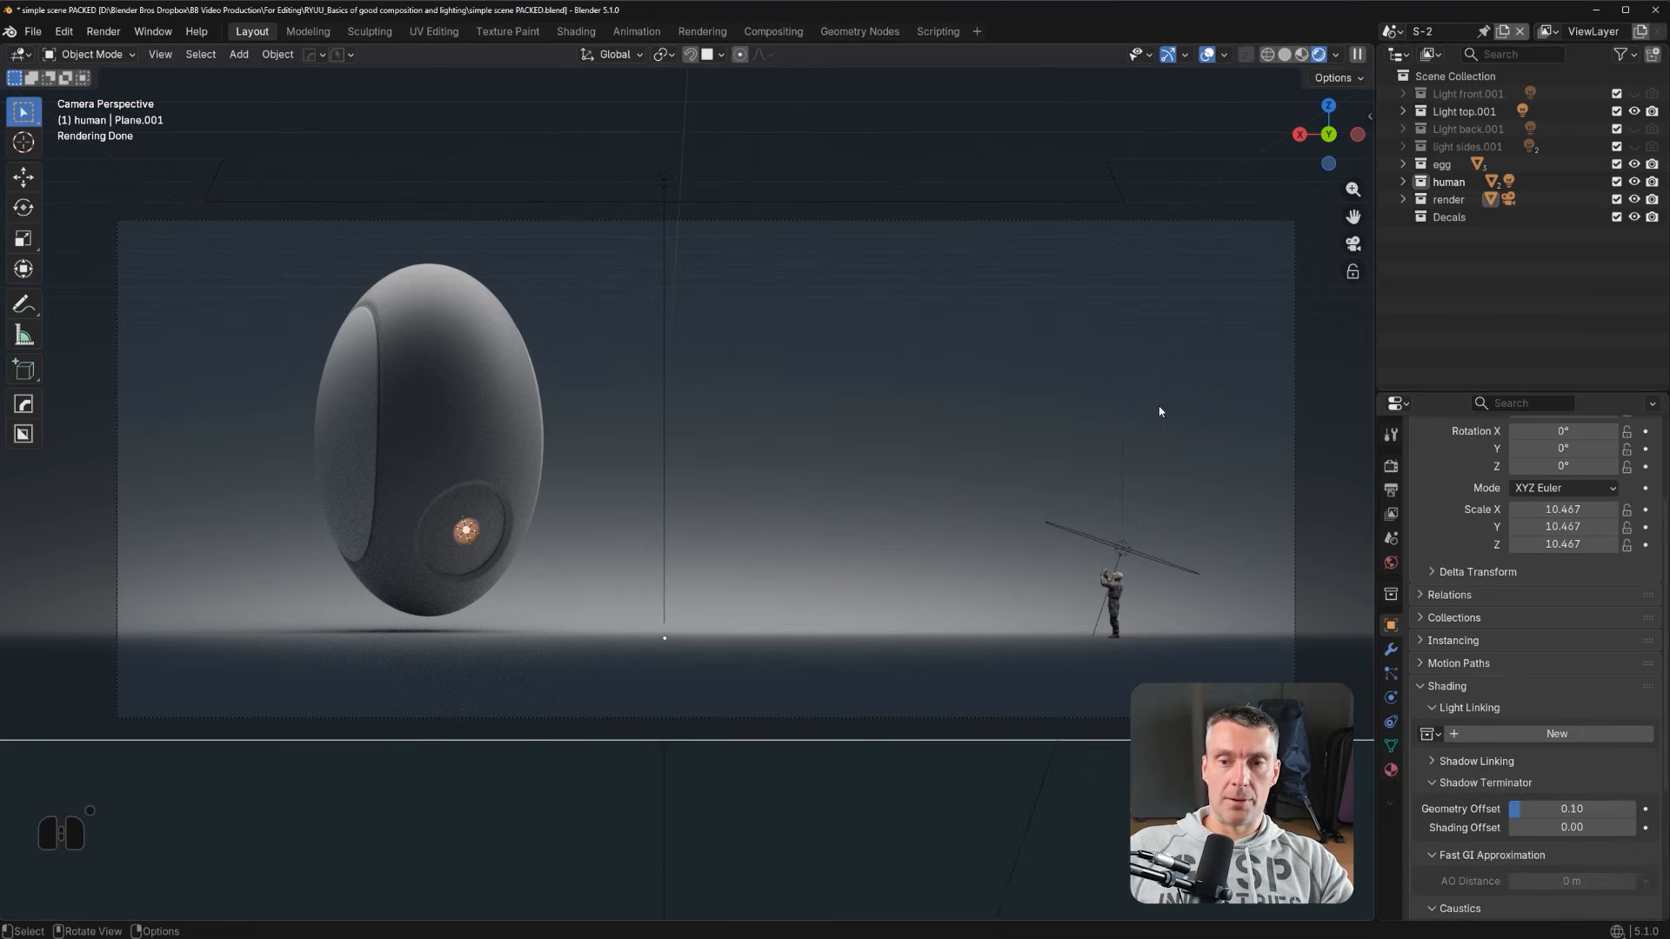
click(1148, 556)
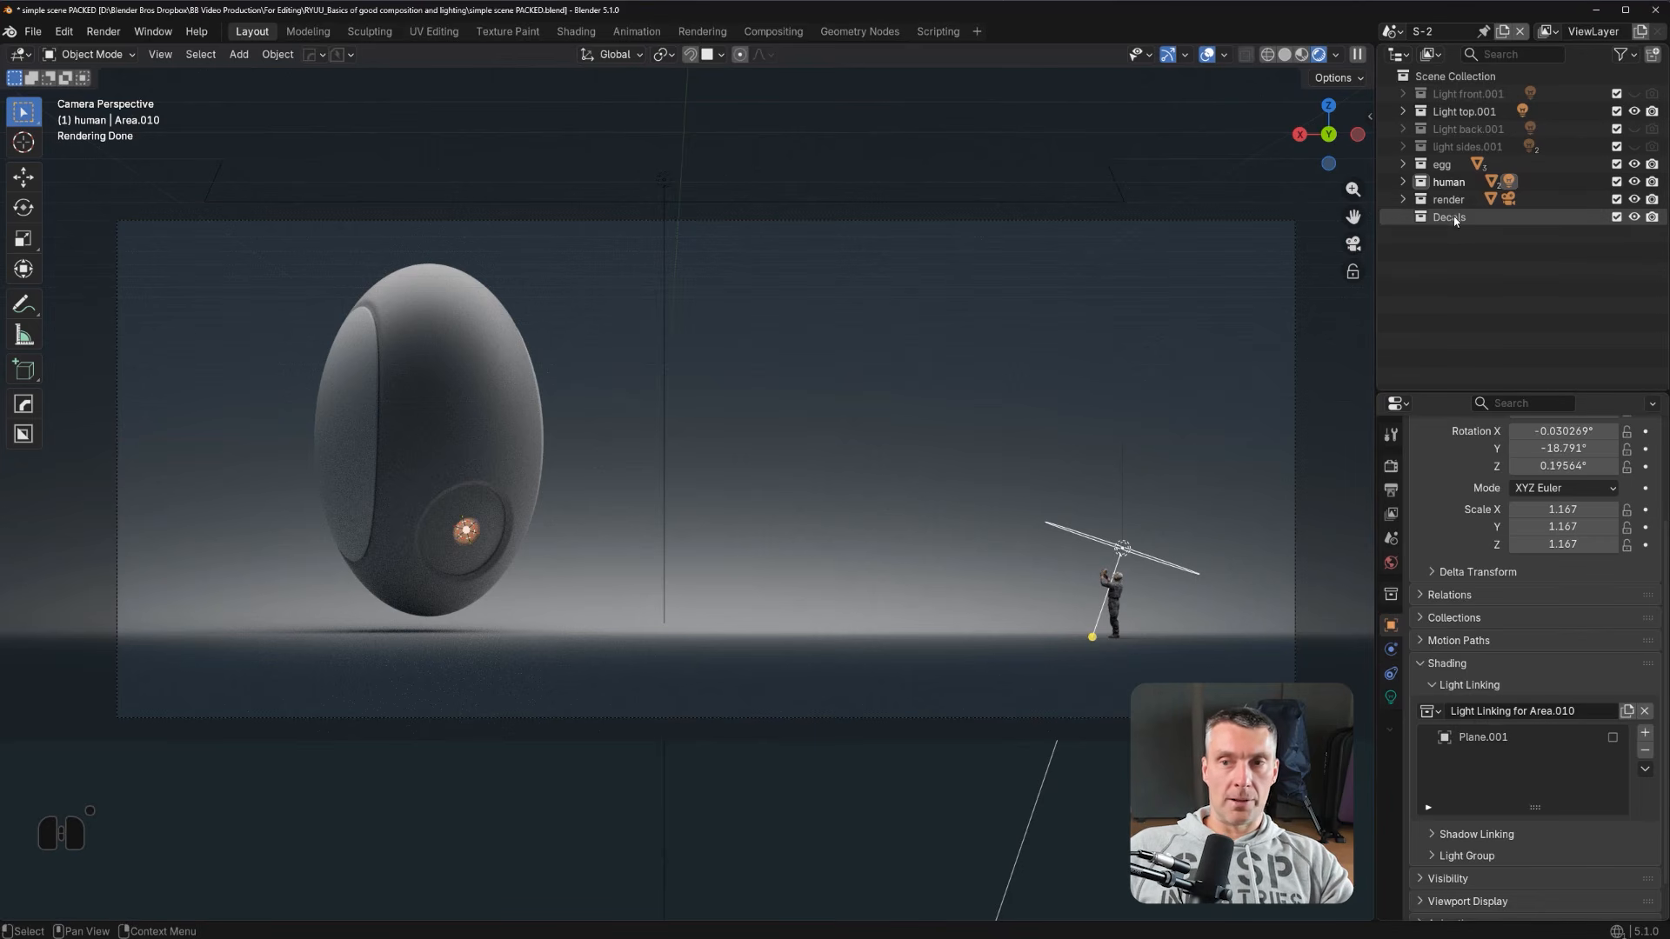
Select the large backdrop plane and locate it in the scene hierarchy.
click(1265, 318)
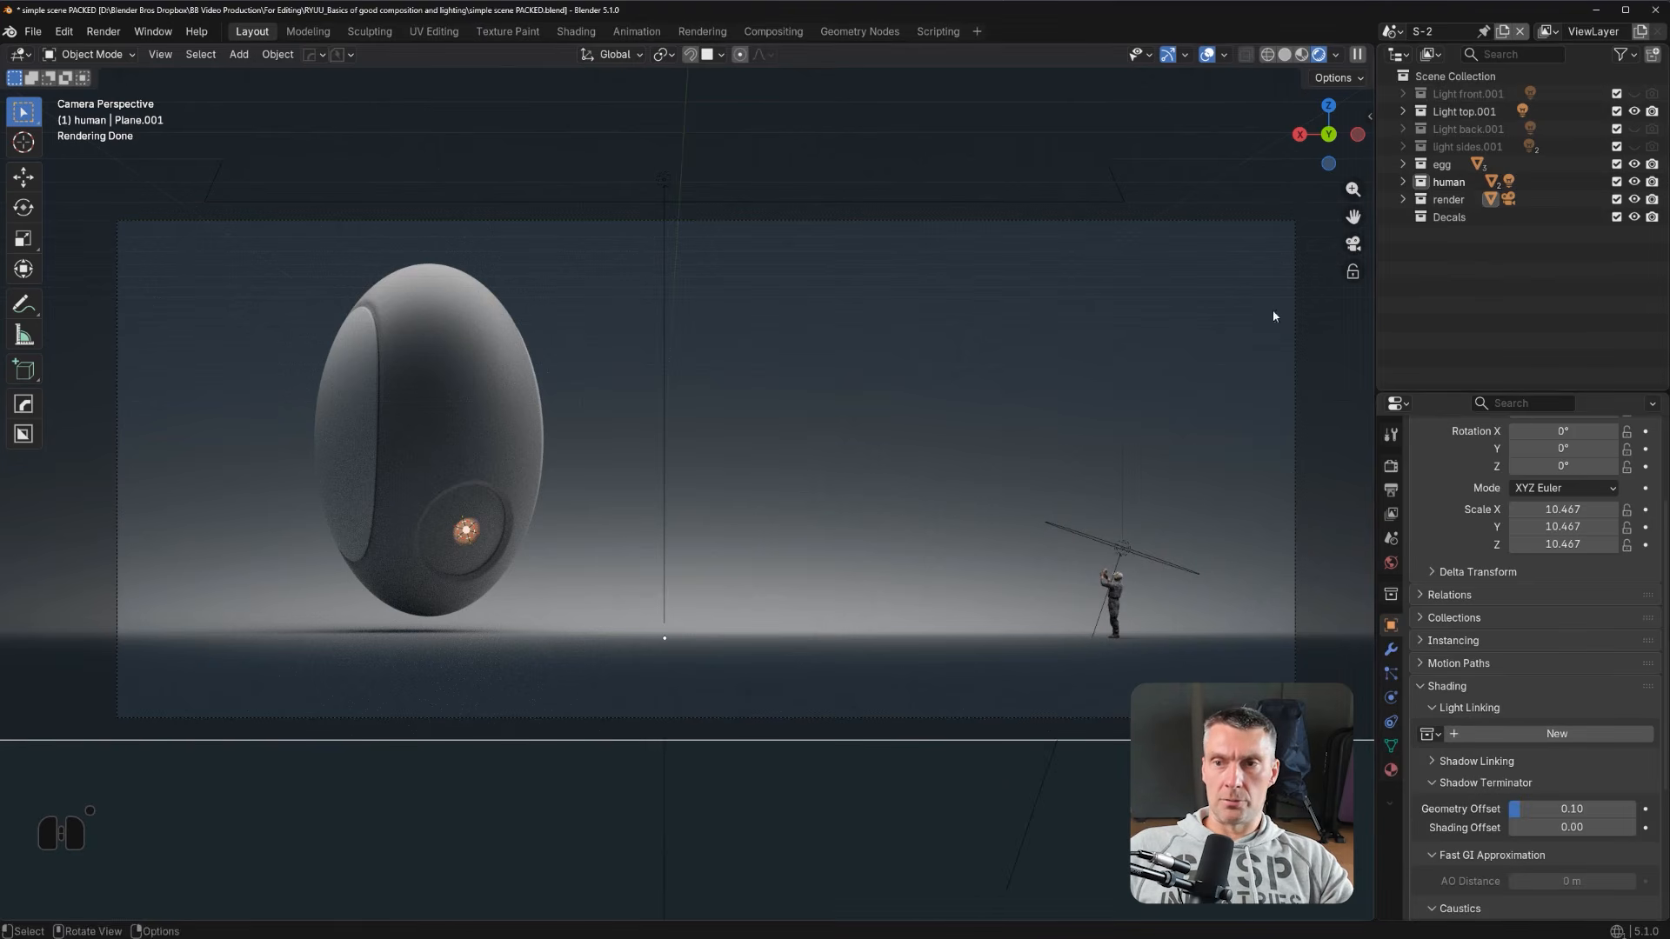
key(KP_Decimal)
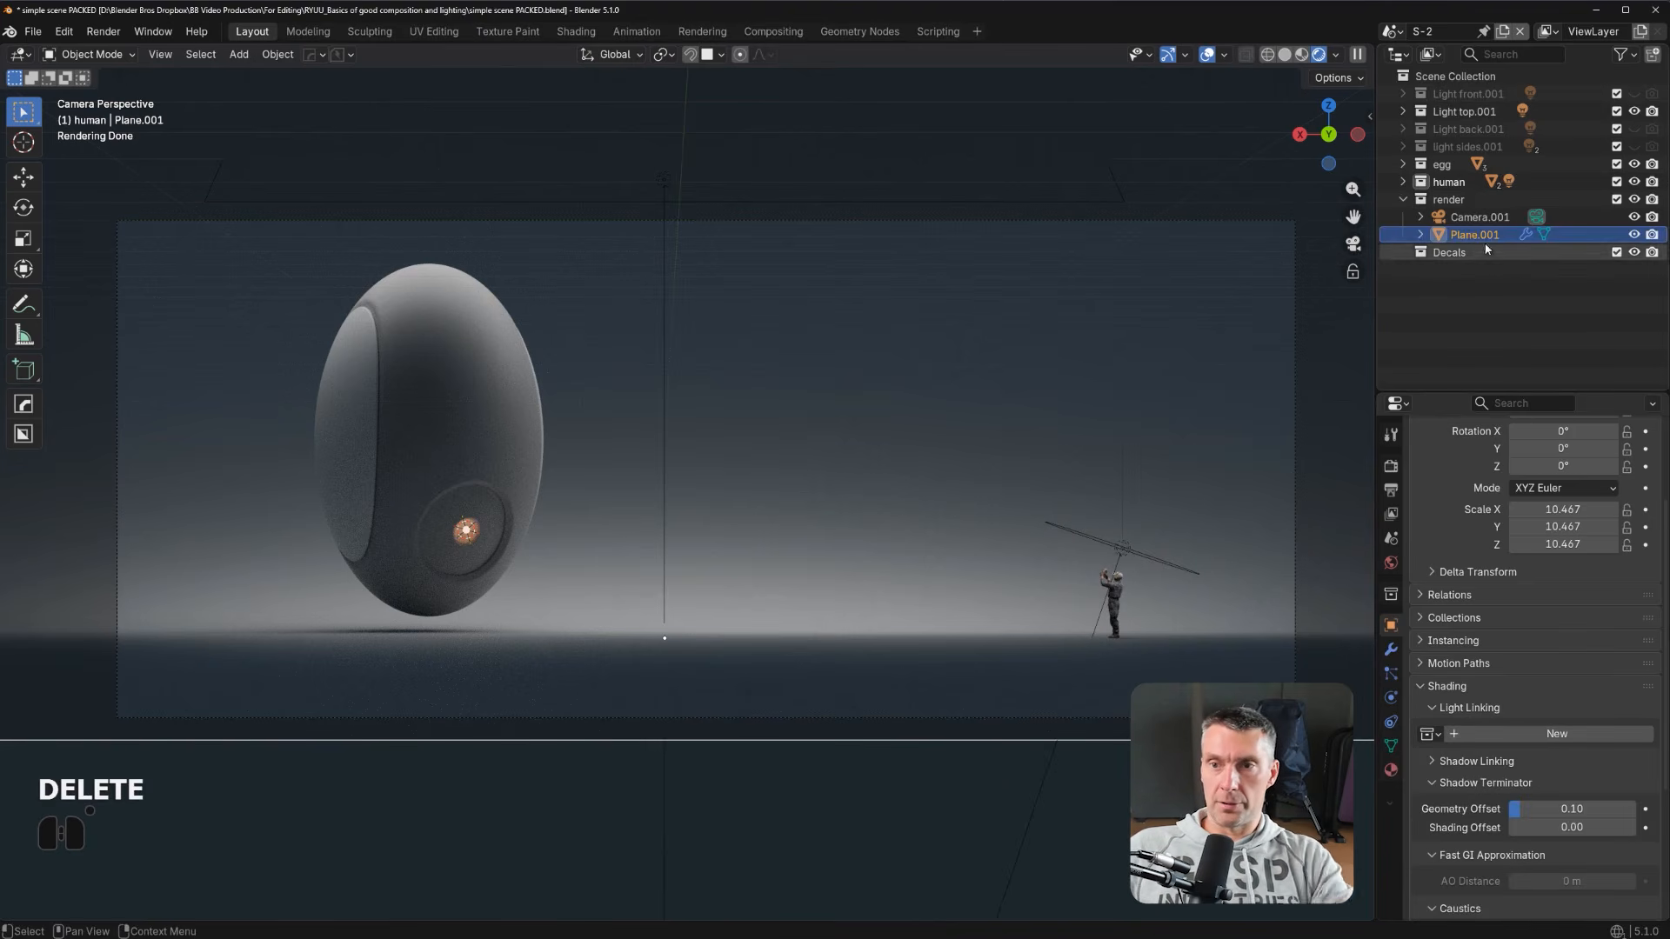
Temporarily include Plane.001 in the light linking of the area light above the human, and compare the lighting with viewport overlays hidden.
click(1176, 567)
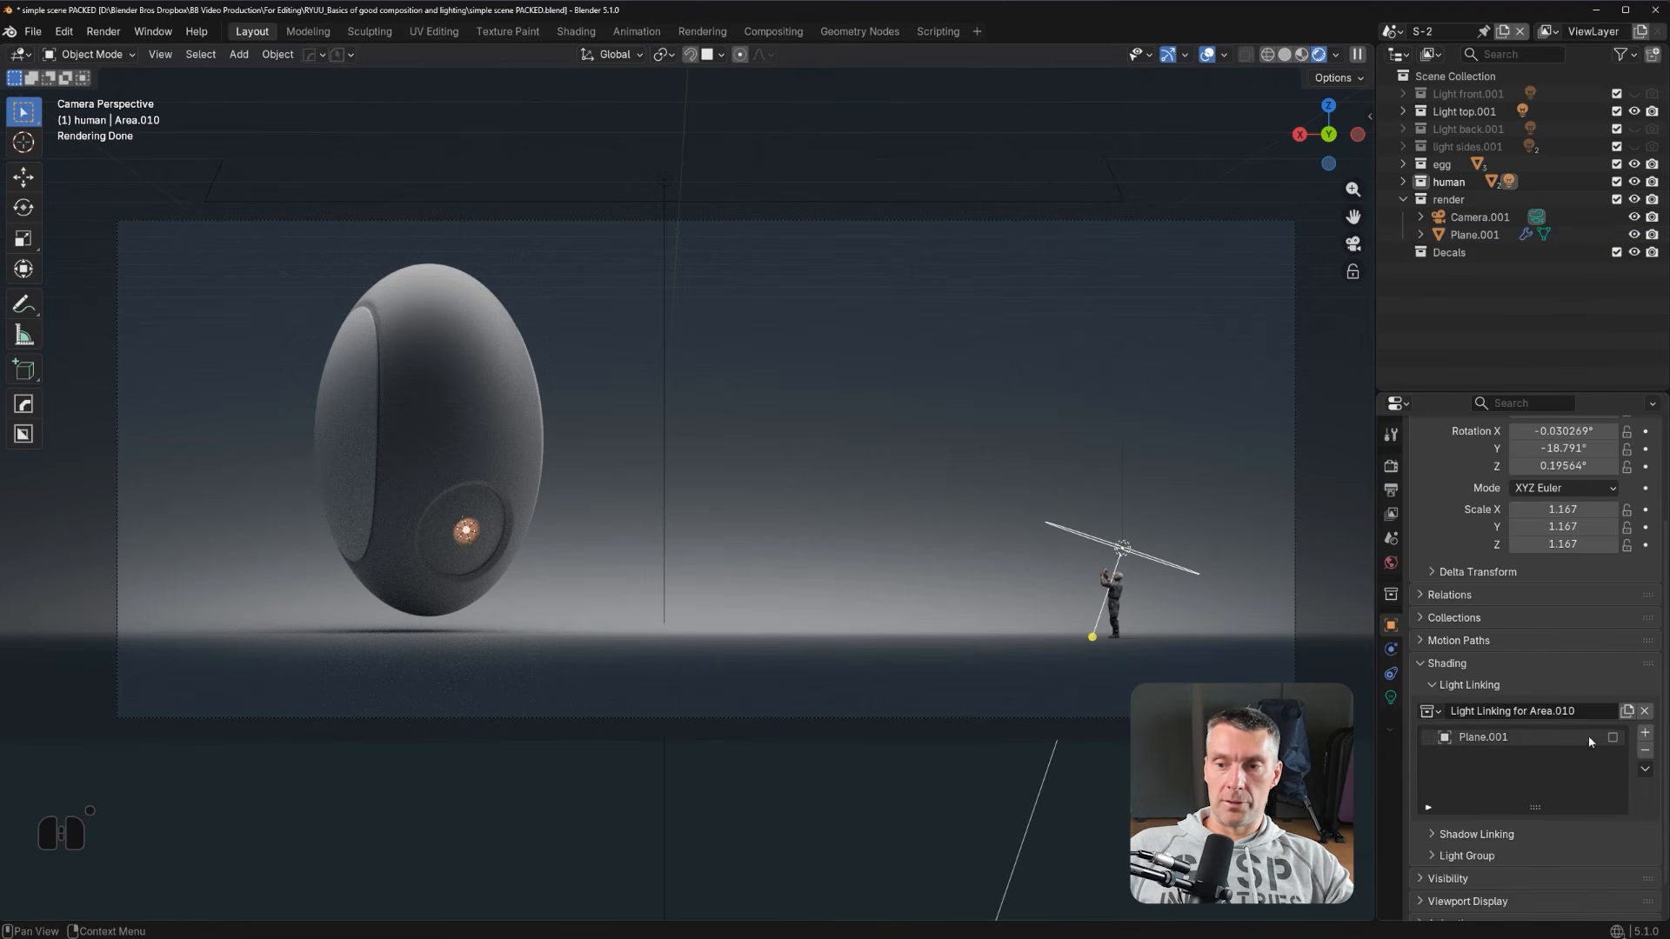
click(1611, 737)
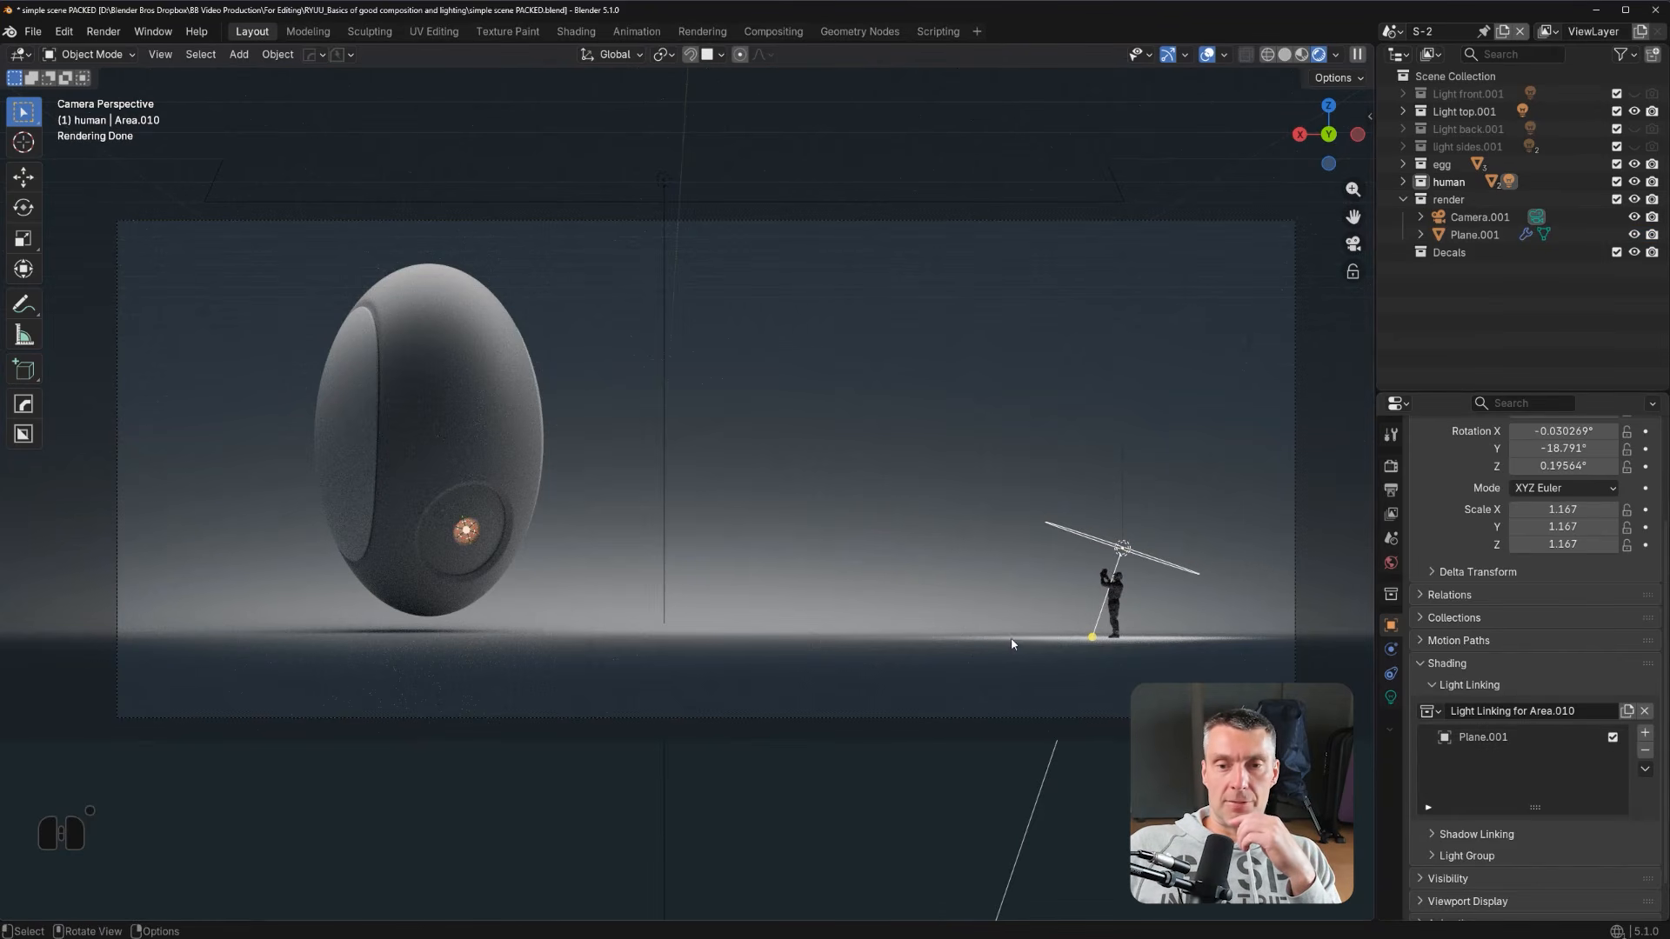
click(1208, 55)
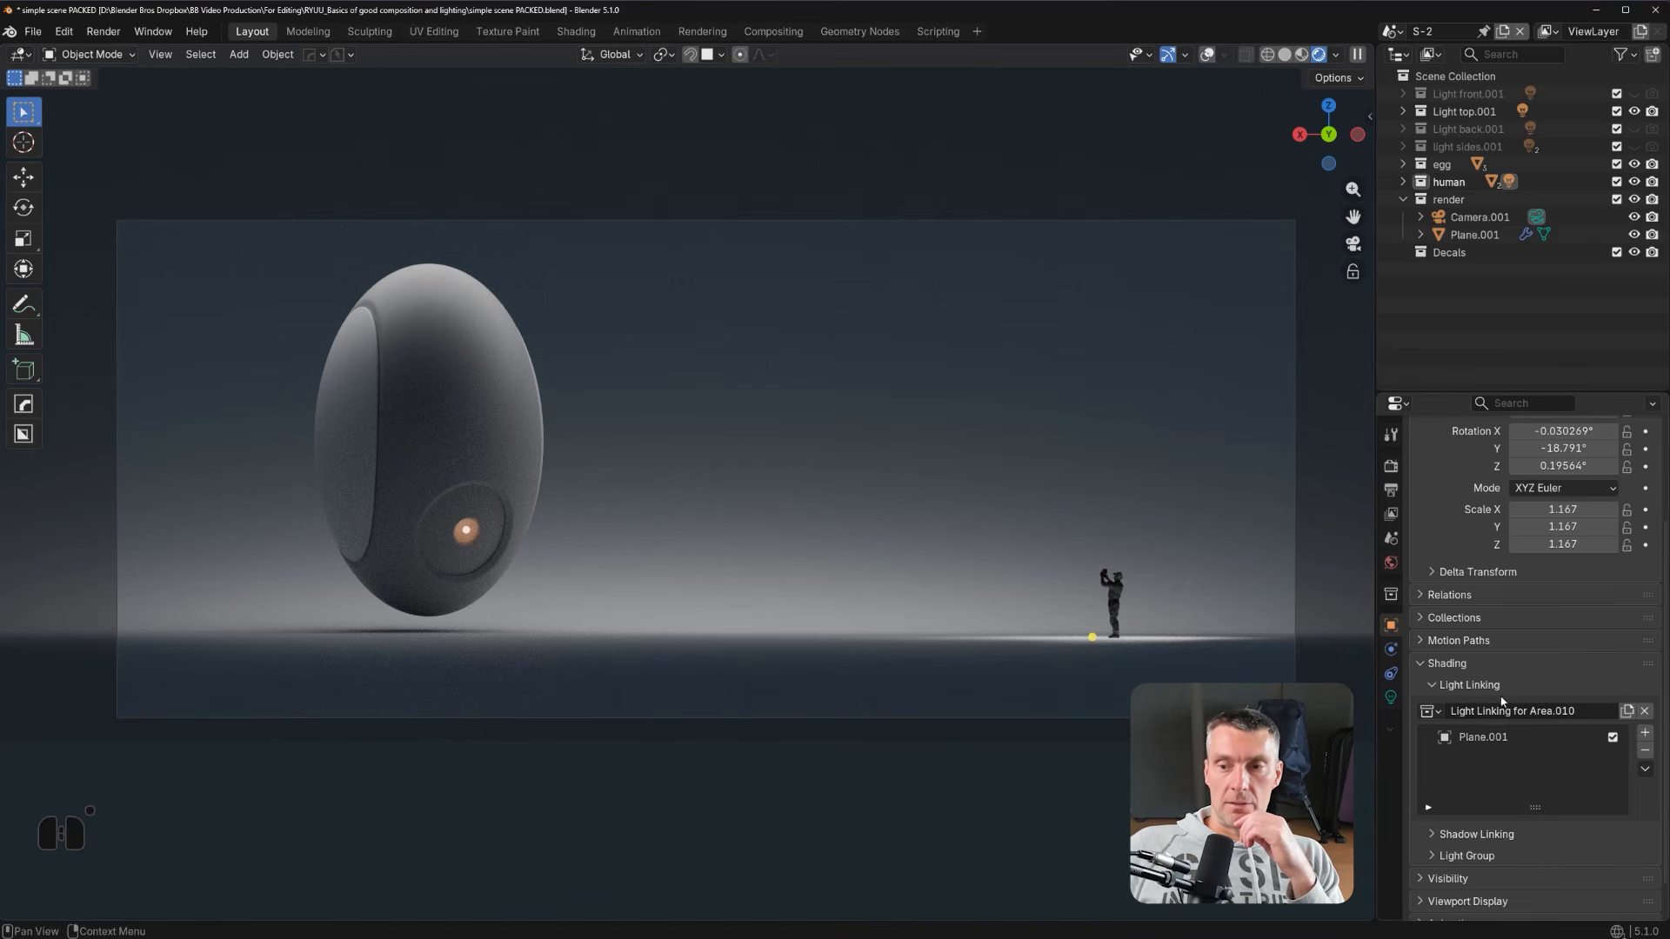
click(1613, 736)
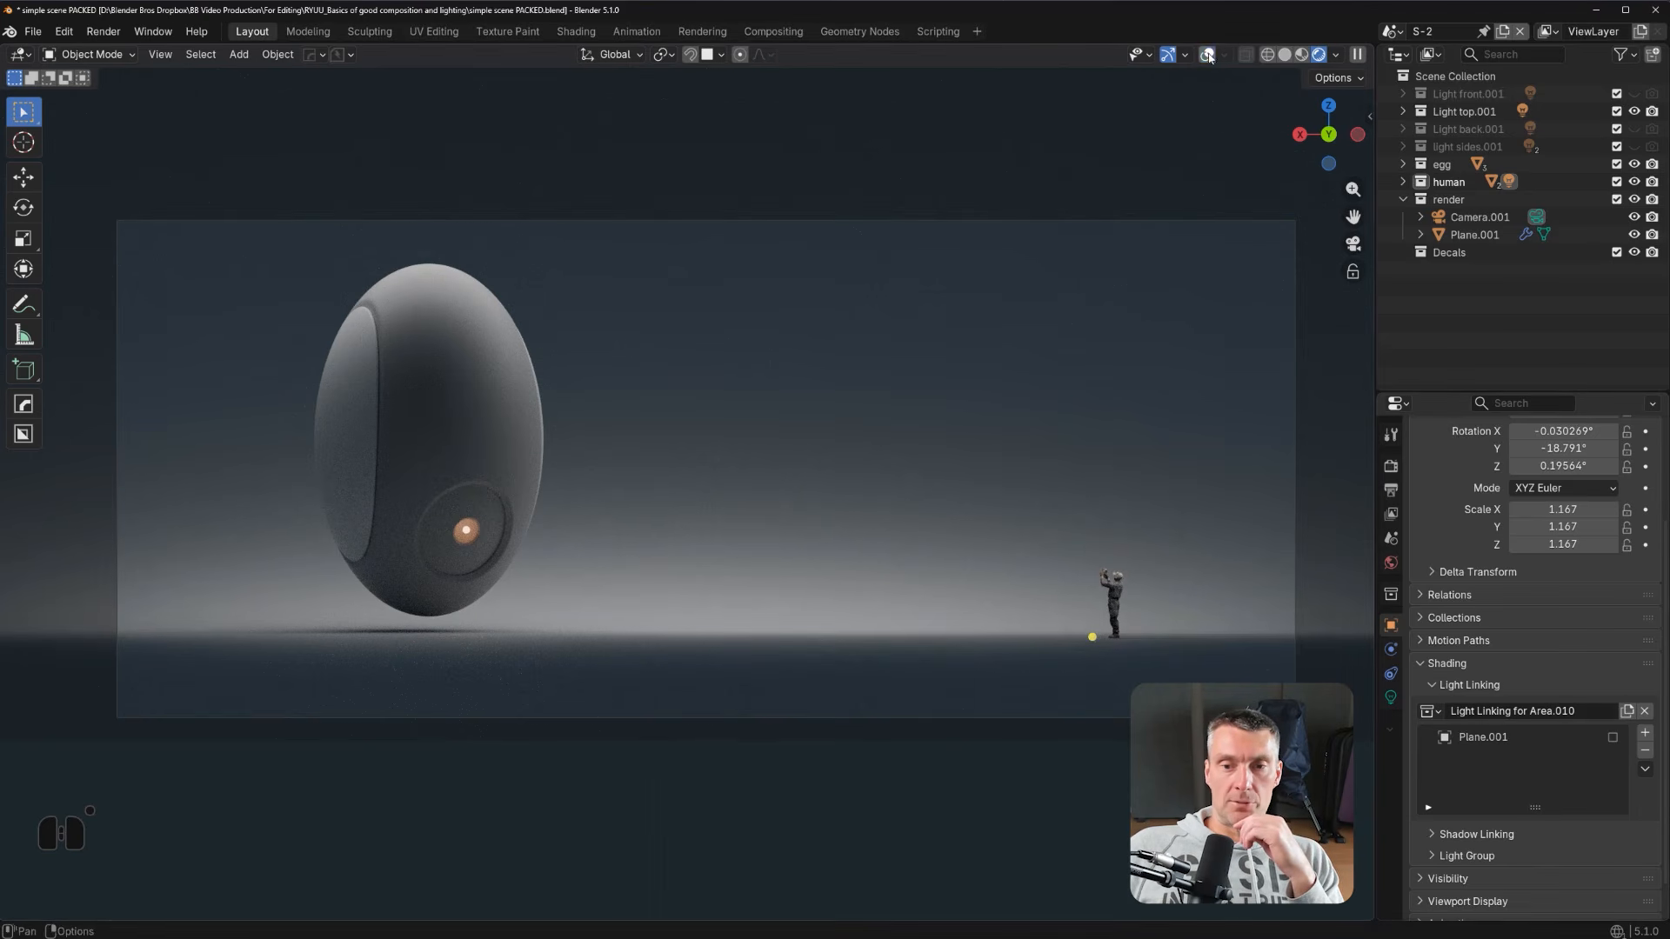
click(838, 545)
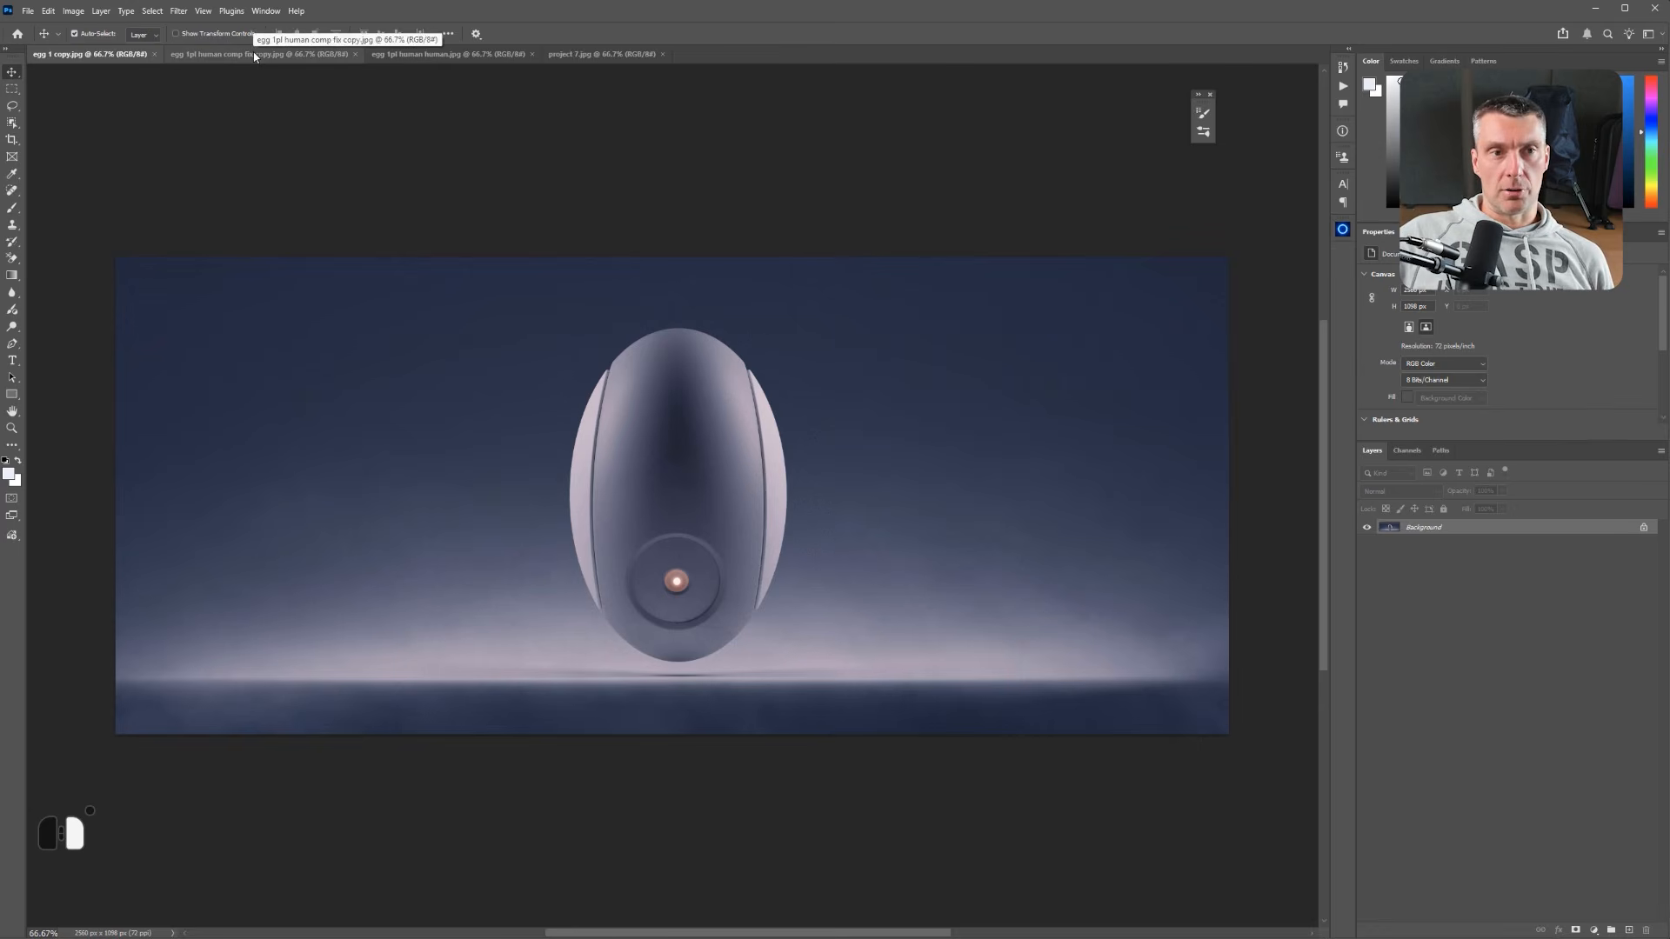
Switch to Photoshop and compare the egg compositions with and without the human, examining project 7.jpg at thumbnail size and enlarged.
click(429, 55)
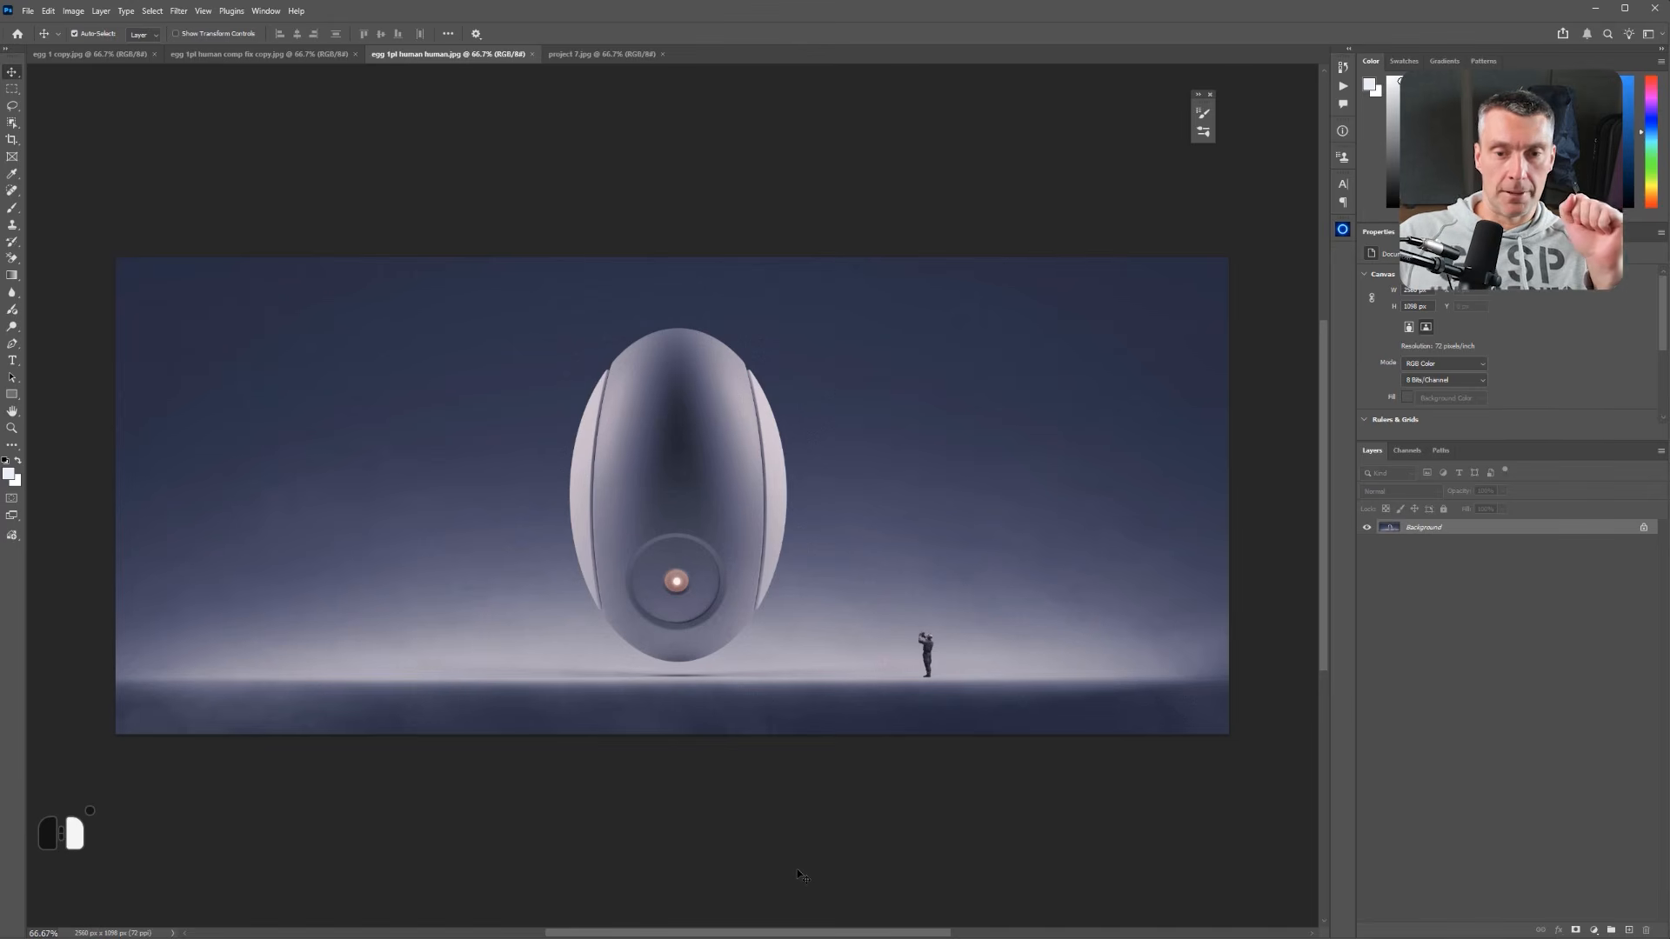
click(617, 58)
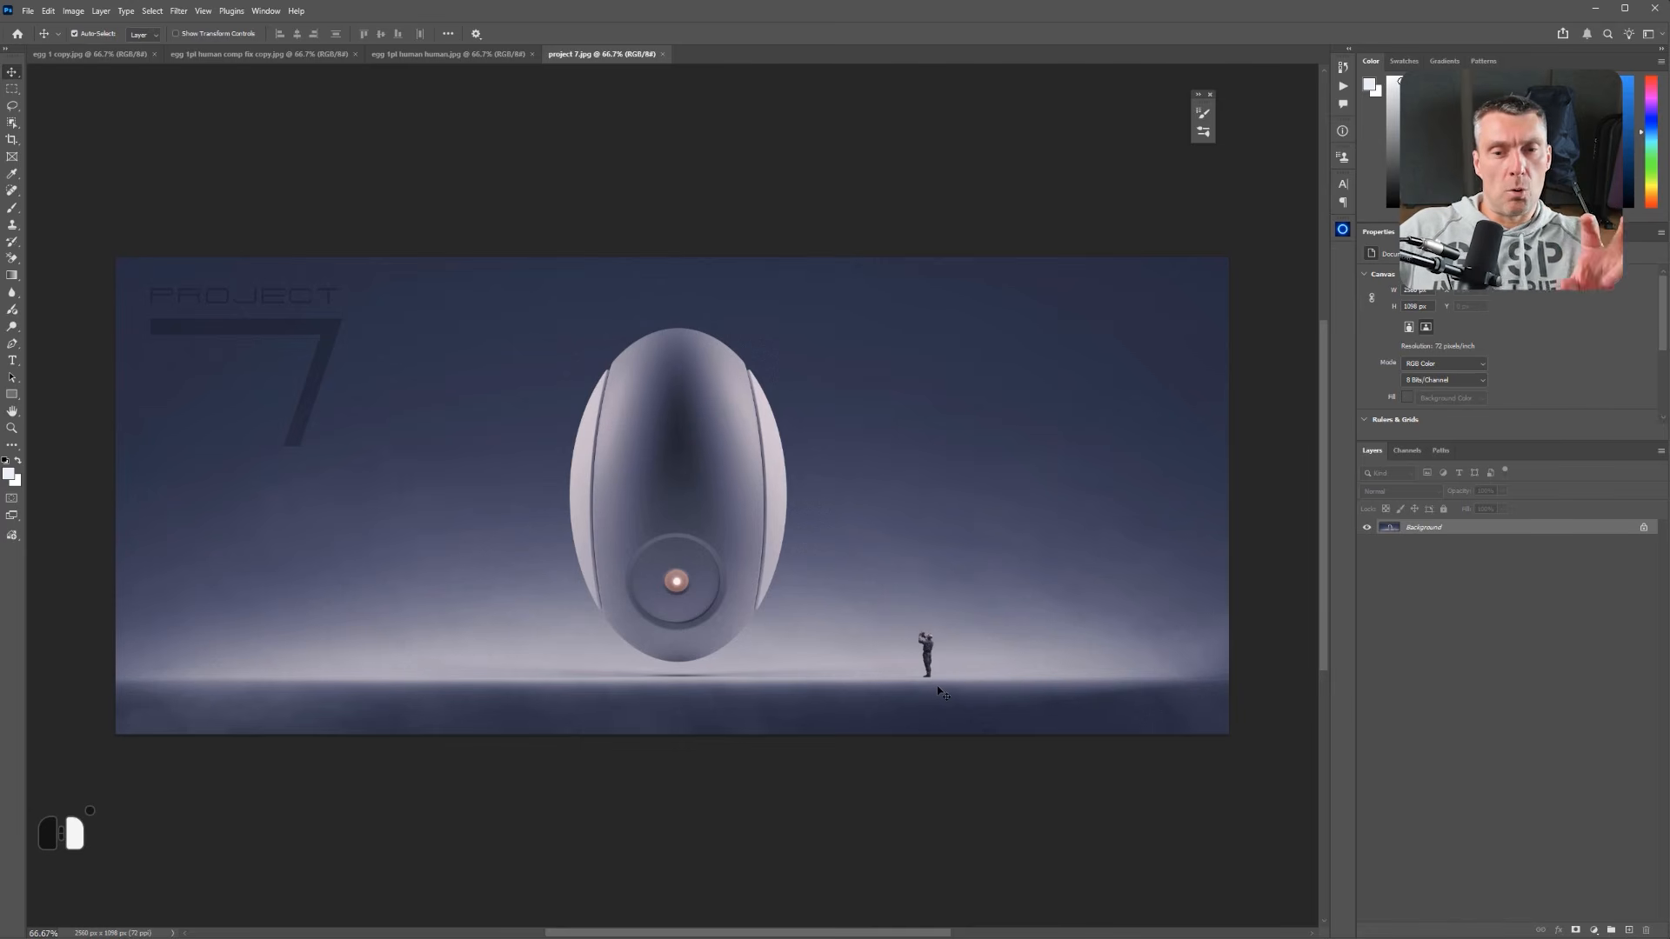
alt+scroll(948, 695, down, 4)
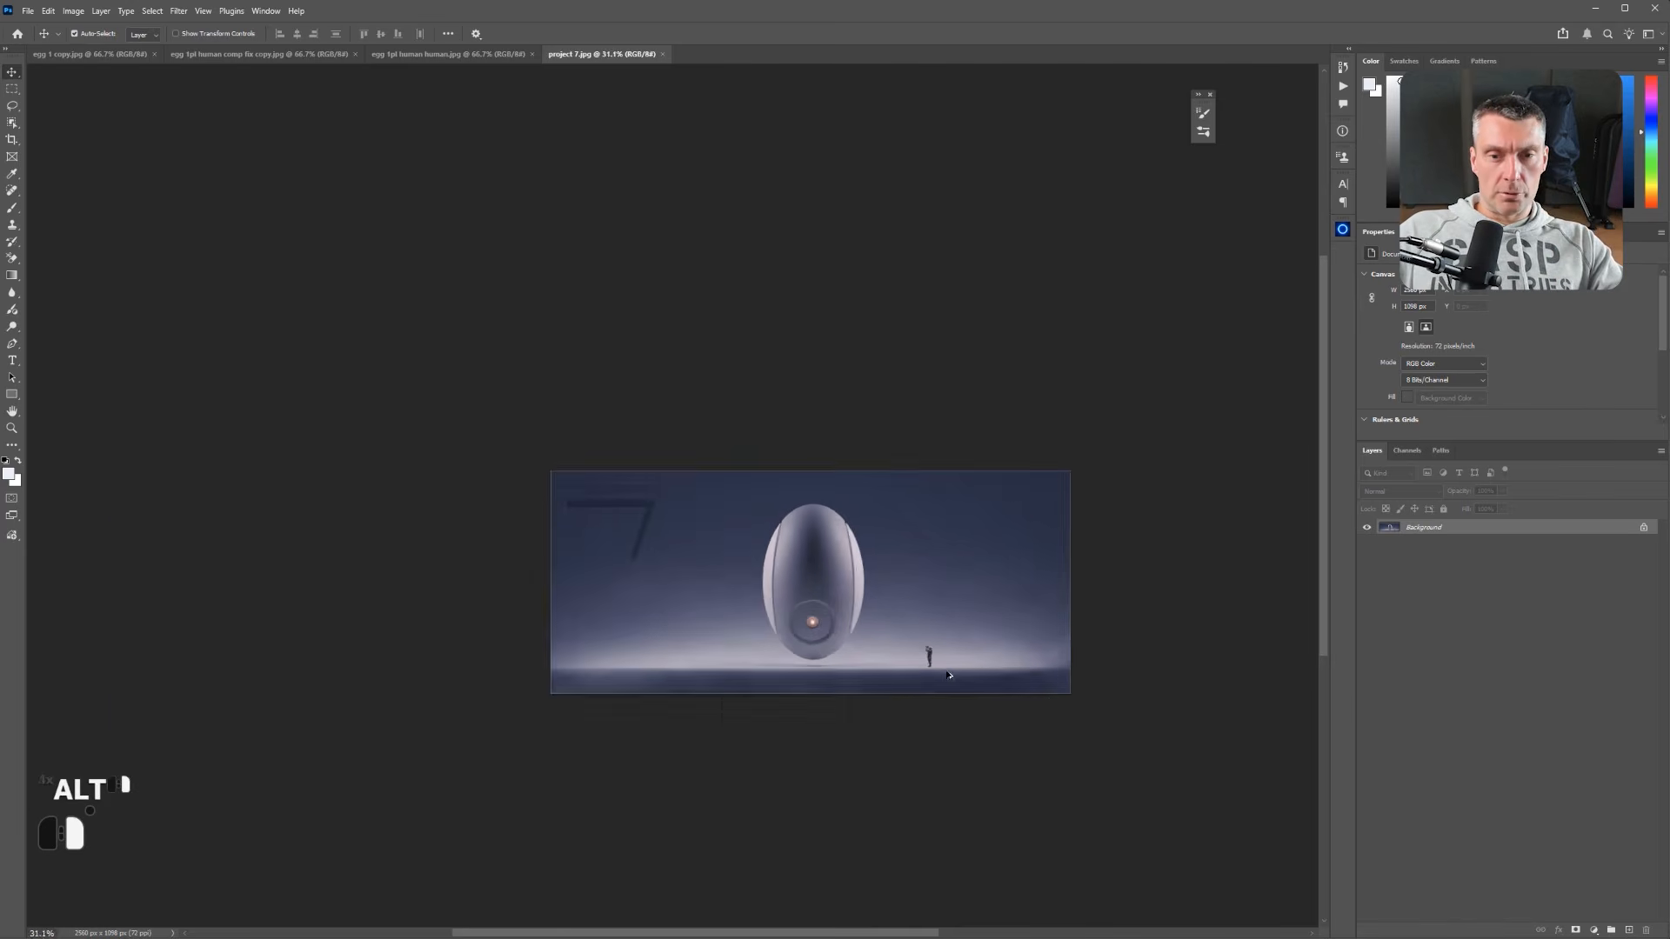
alt+scroll(971, 709, down, 1)
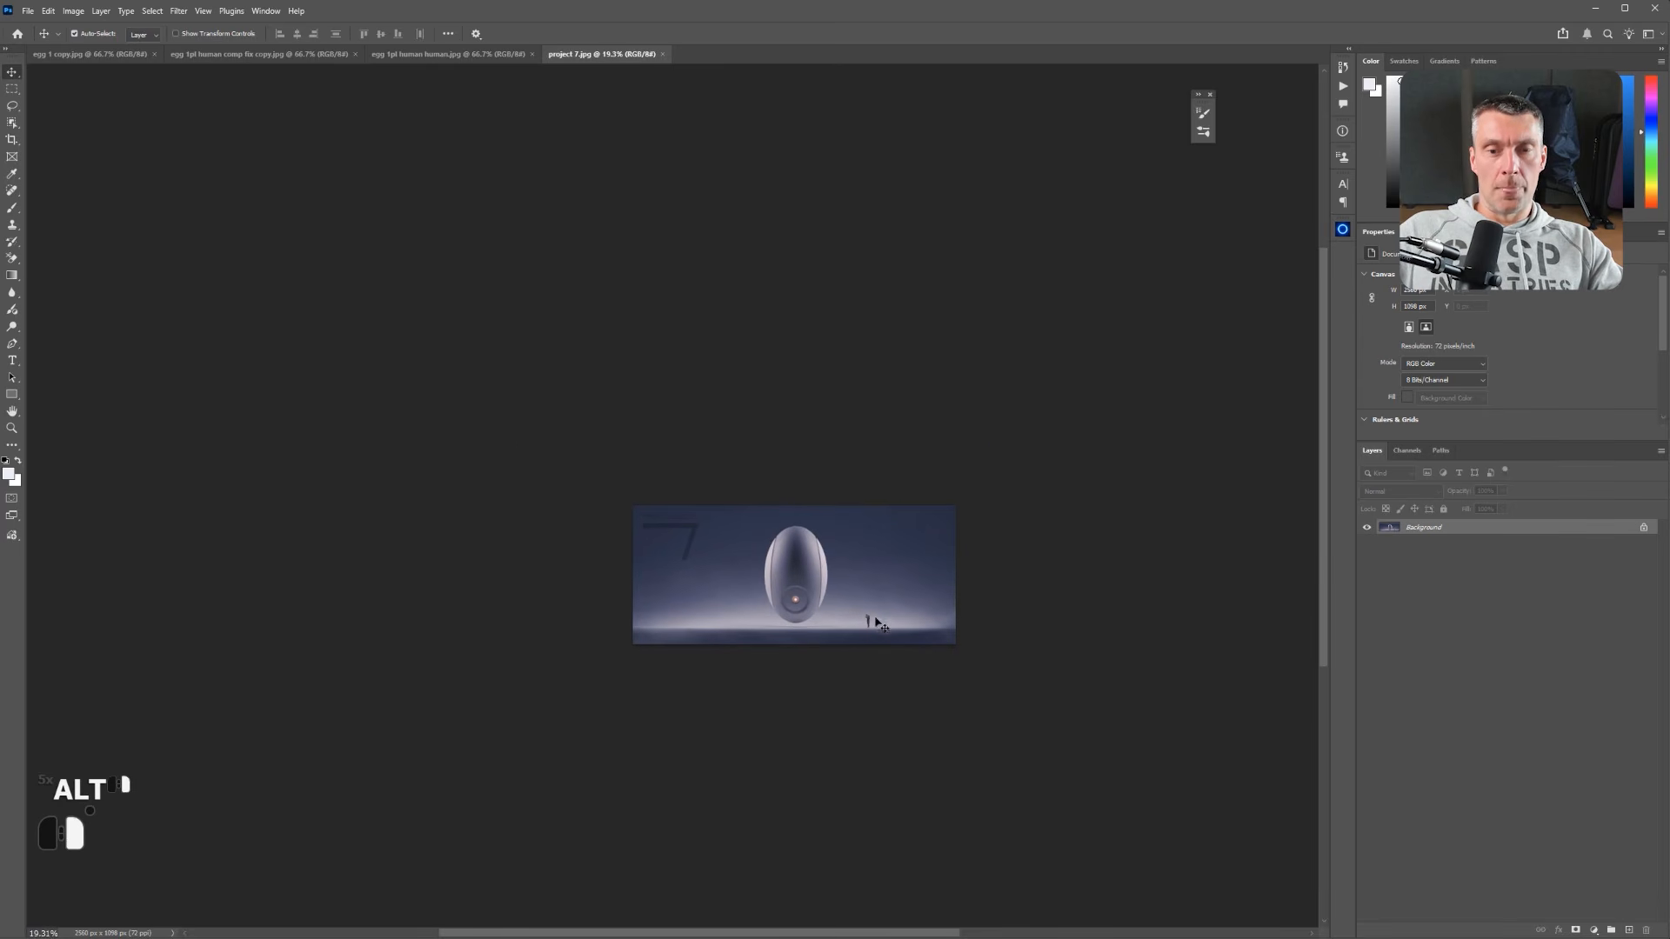
alt+scroll(880, 628, up, 2)
alt+scroll(881, 629, up, 2)
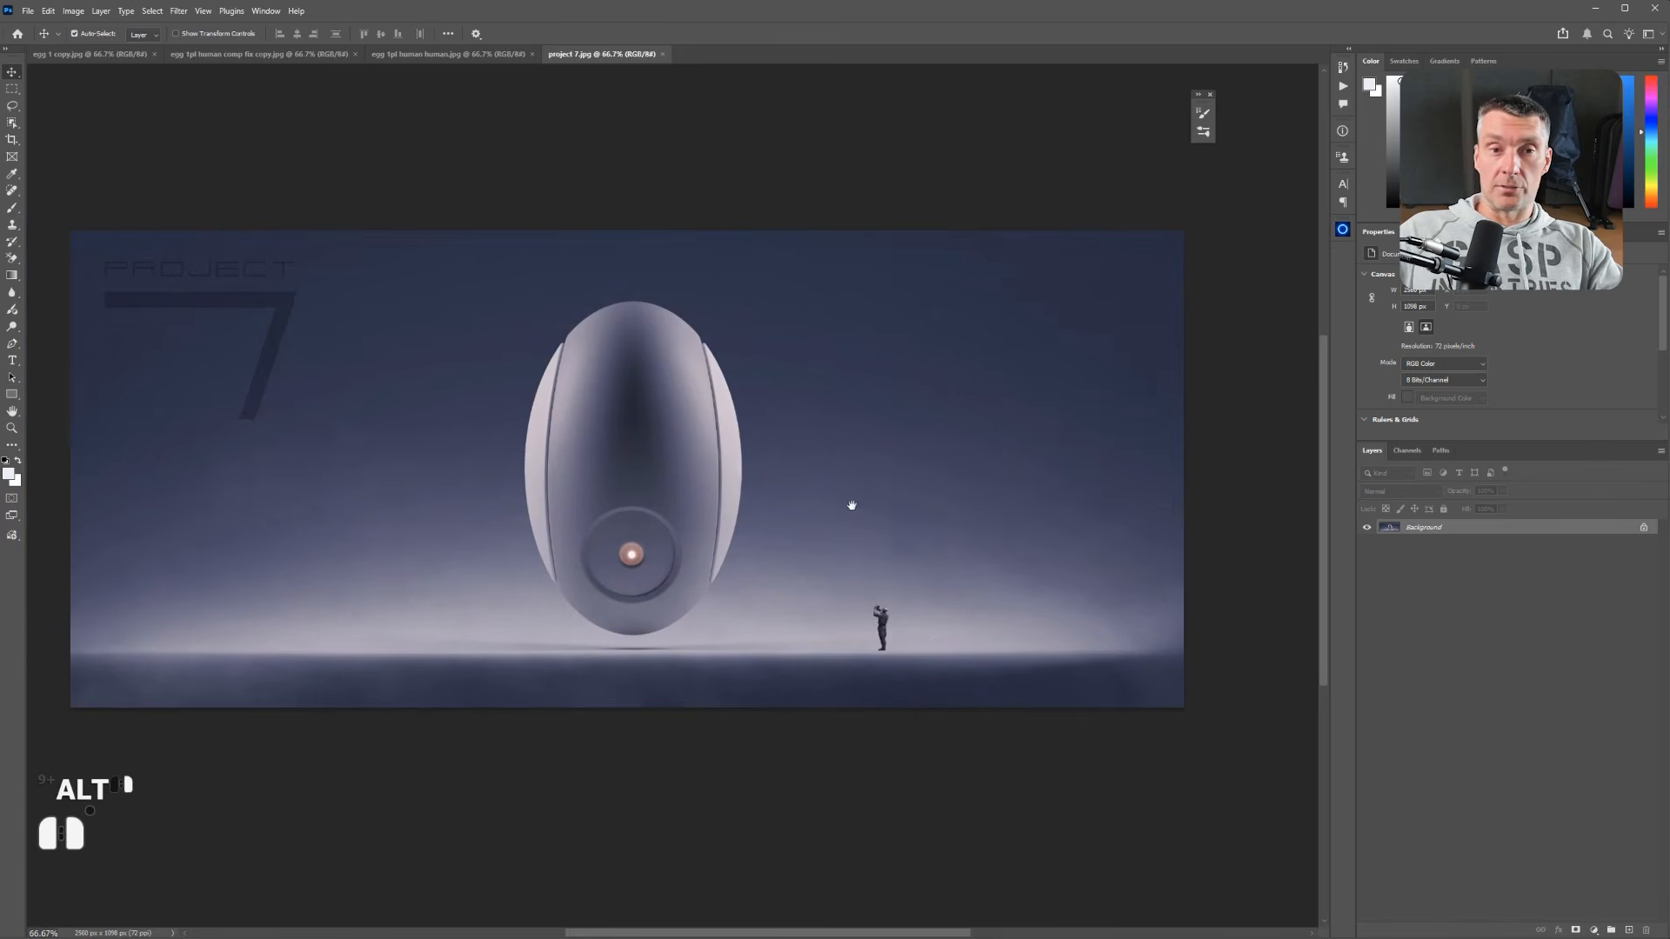
alt+scroll(878, 524, up, 1)
alt+scroll(881, 530, down, 2)
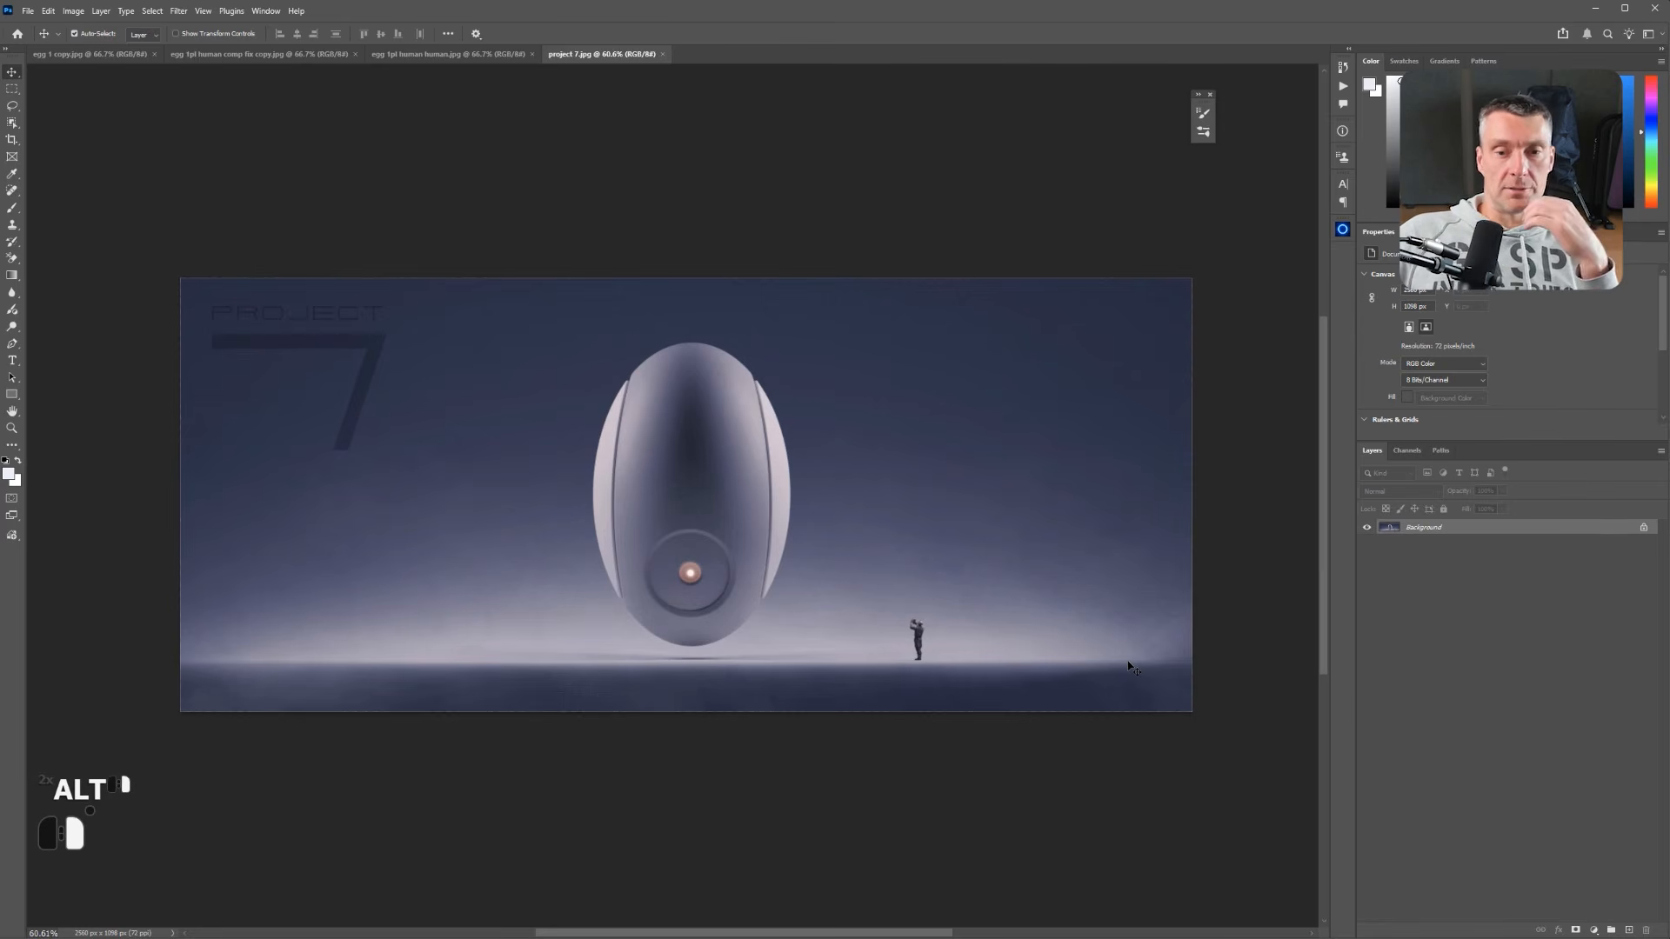
click(101, 57)
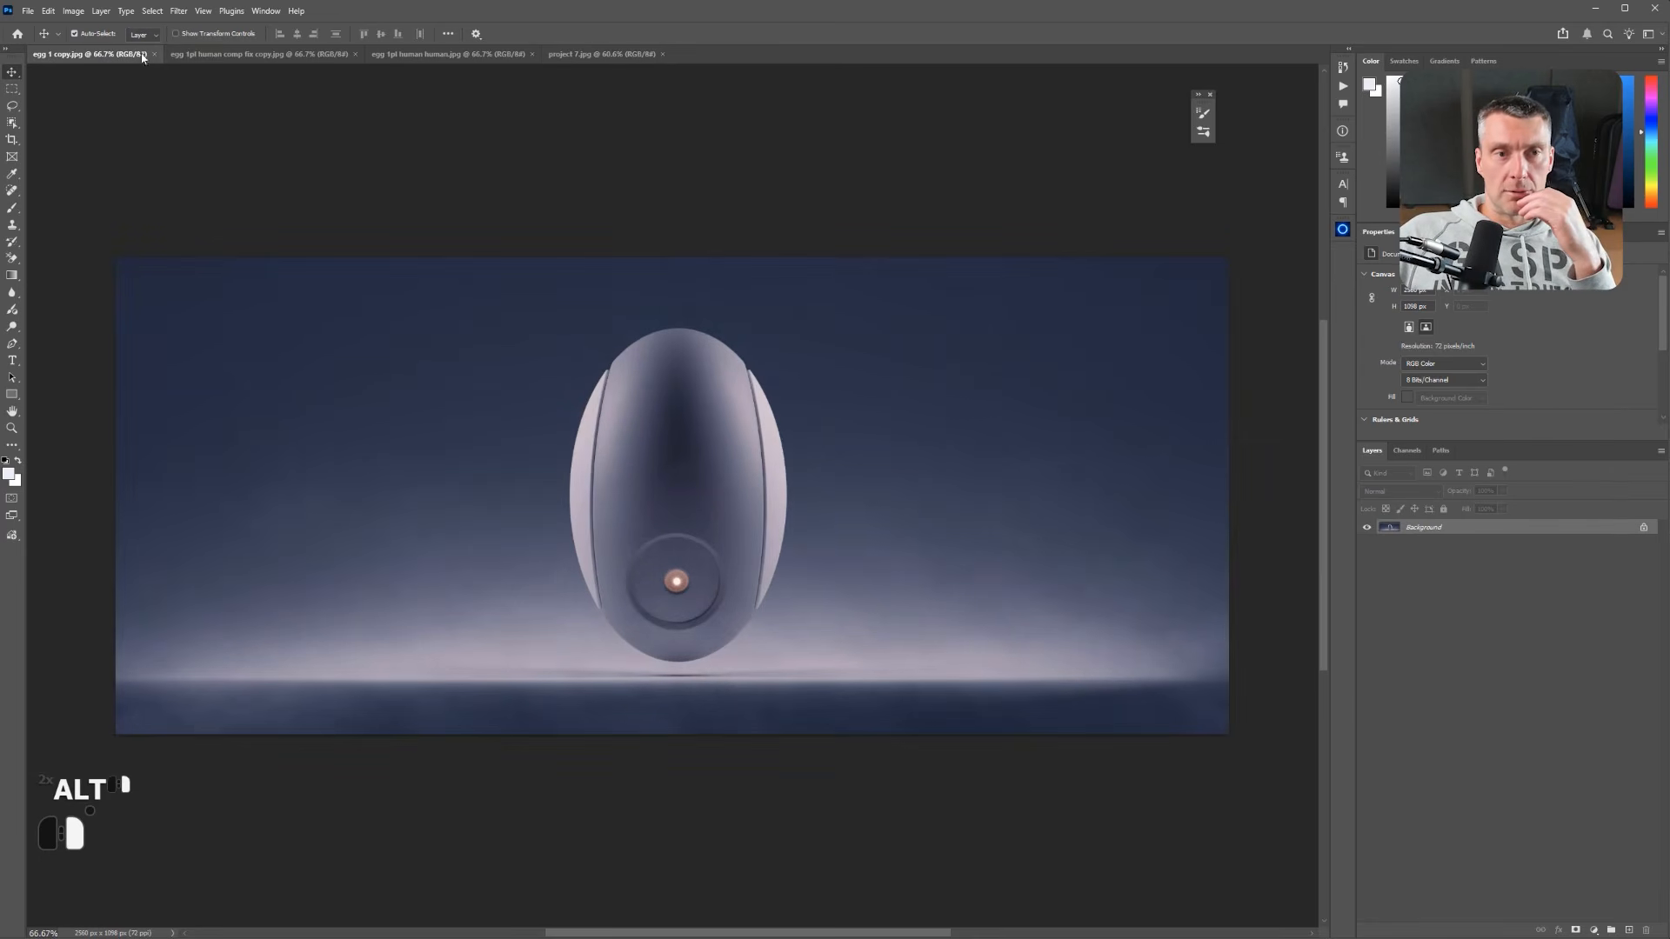
click(228, 54)
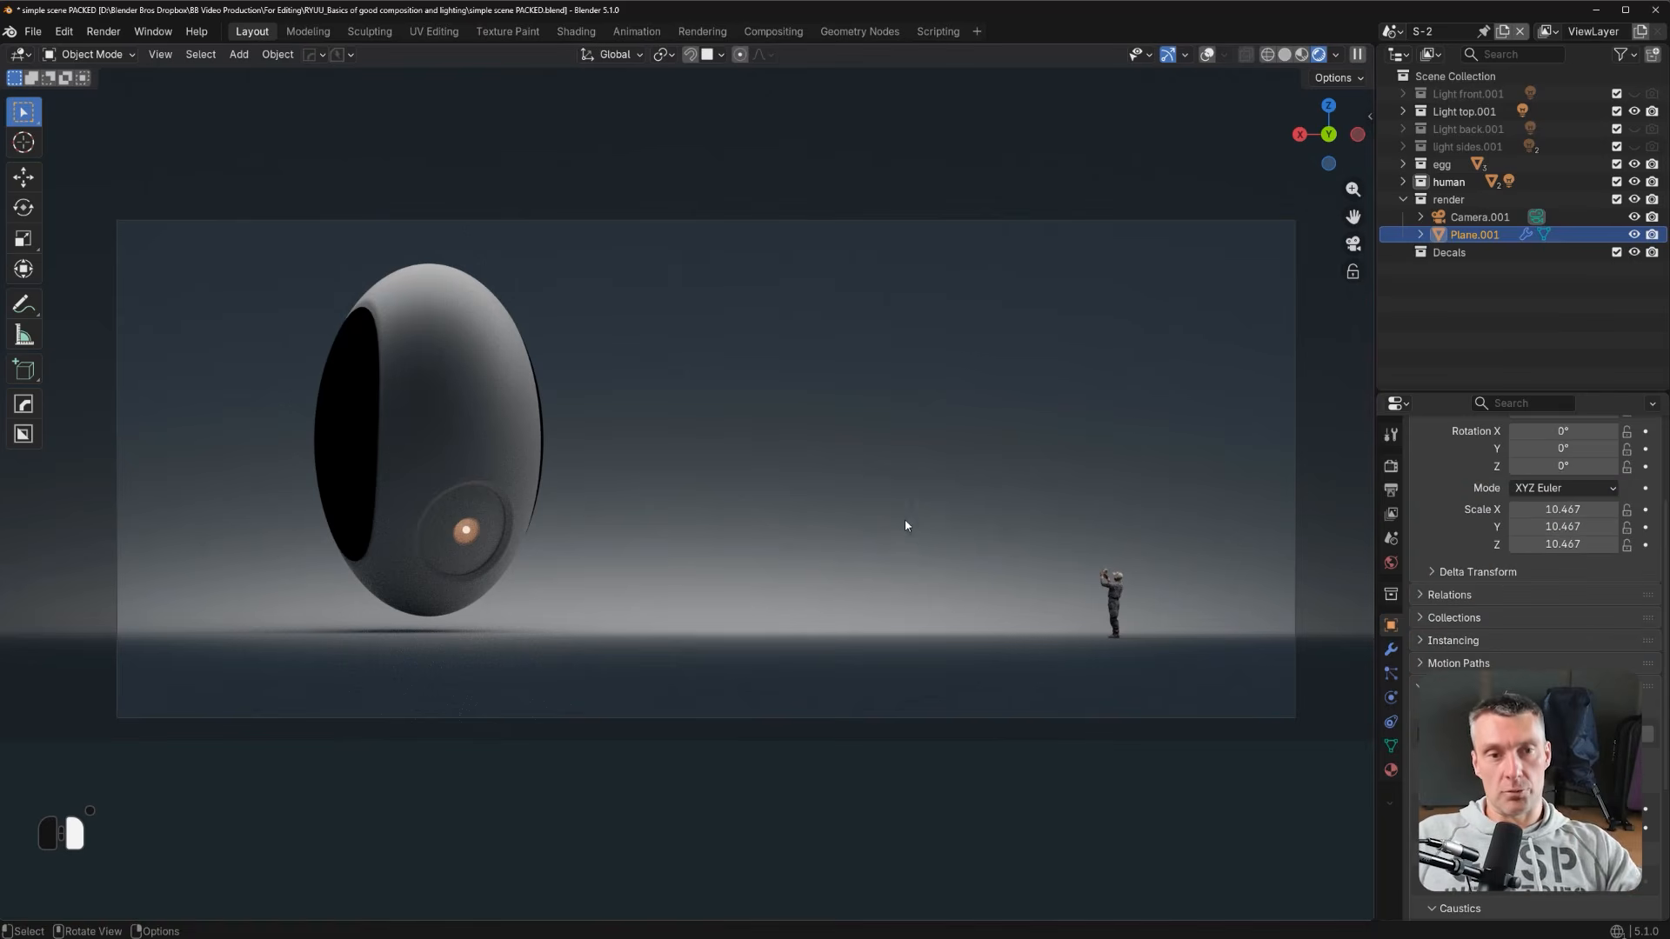
Return to Blender's scene S-1, show Light top instead of light sides, and select the backdrop plane.
click(1392, 32)
click(1415, 63)
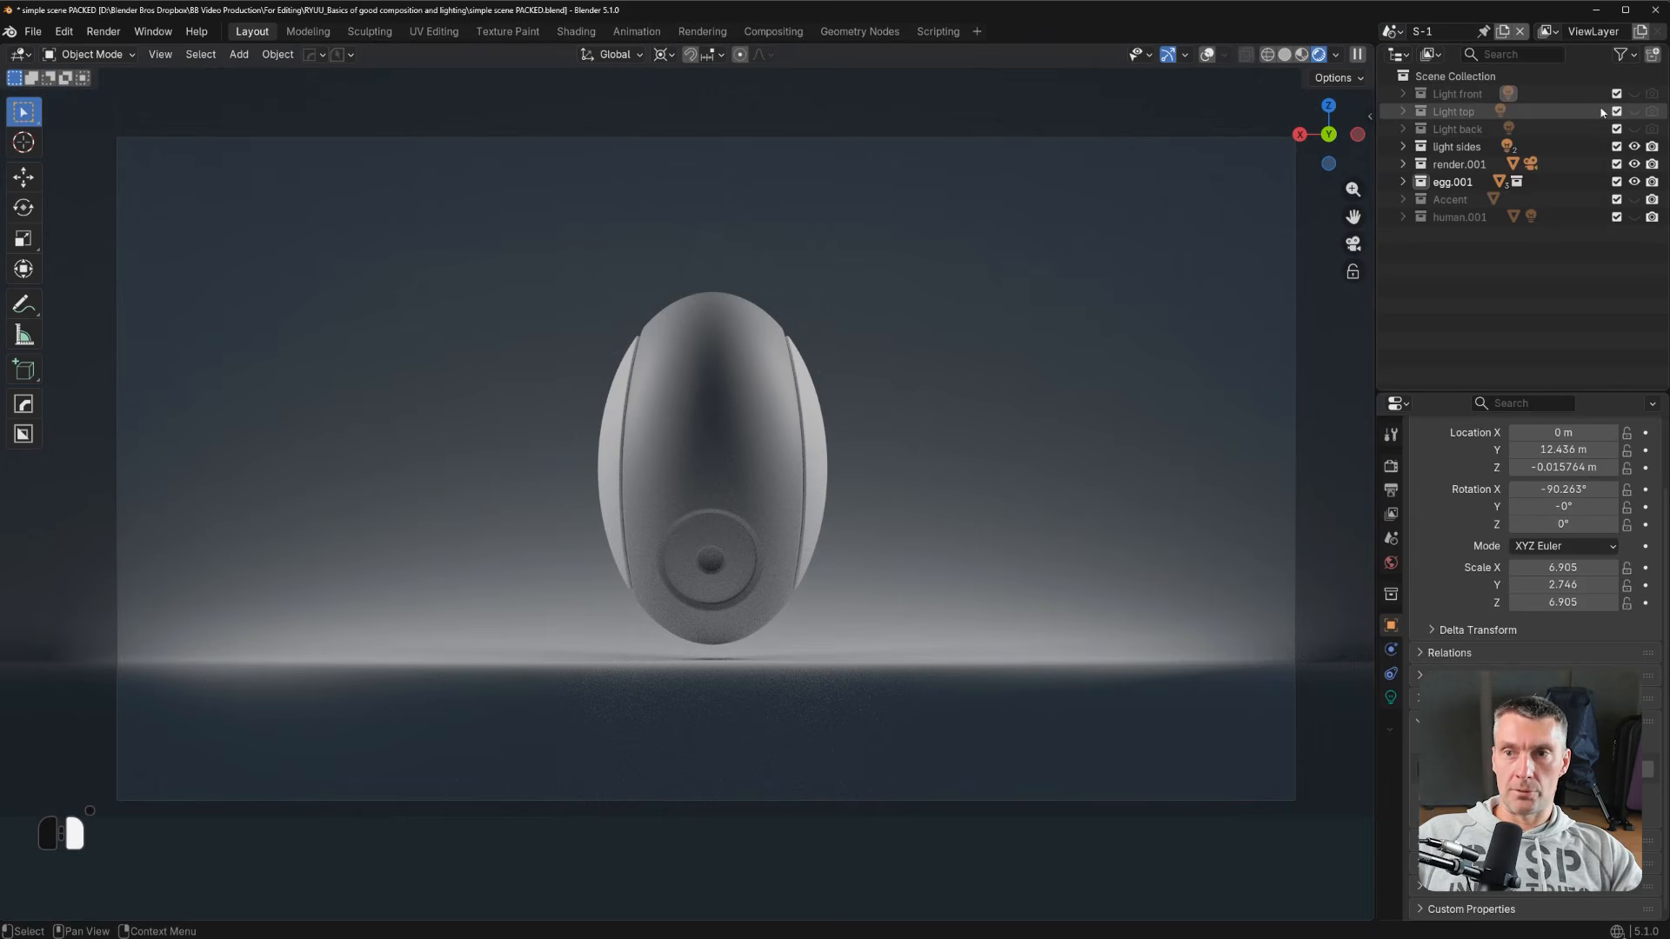
click(1634, 111)
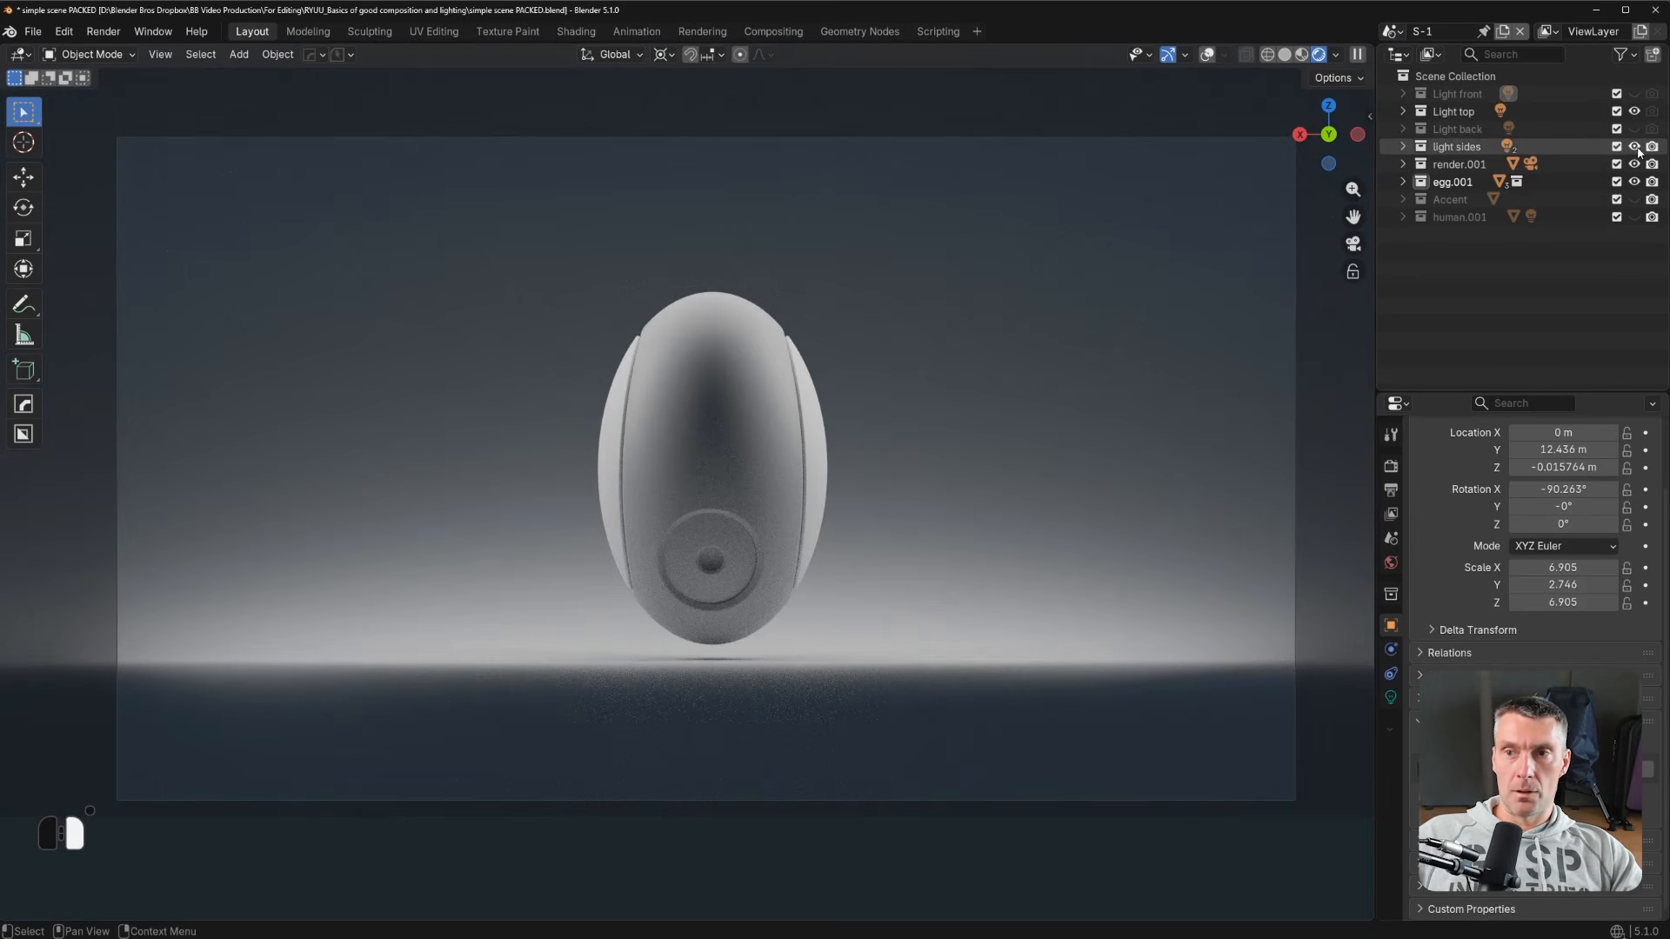
click(1634, 146)
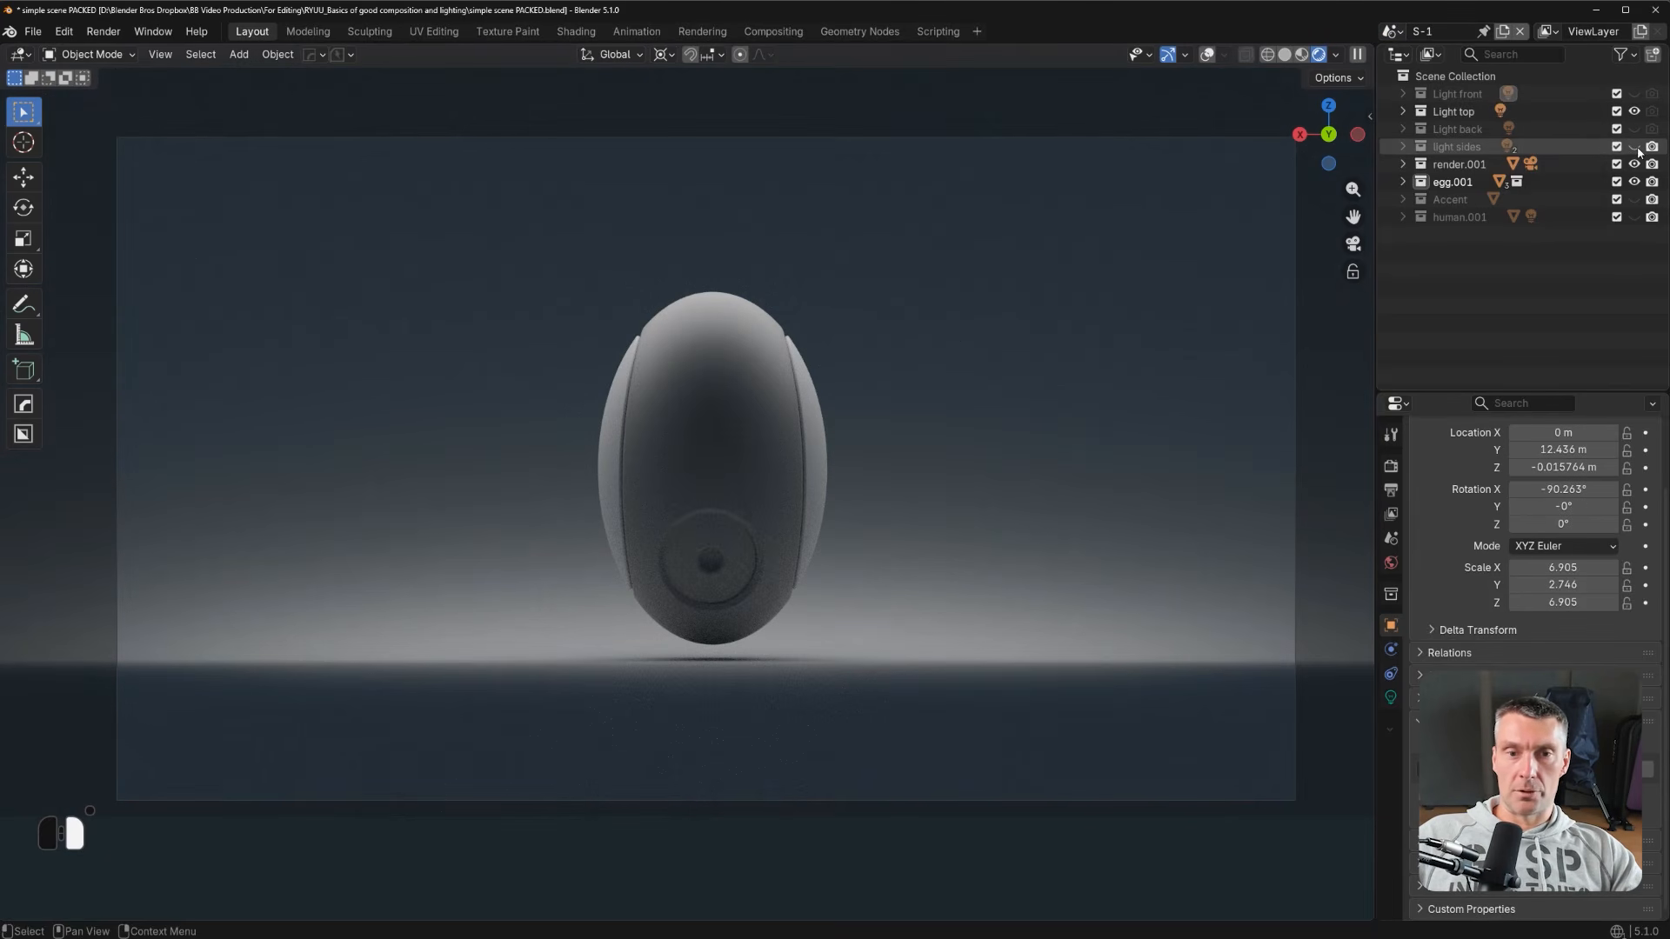
click(986, 588)
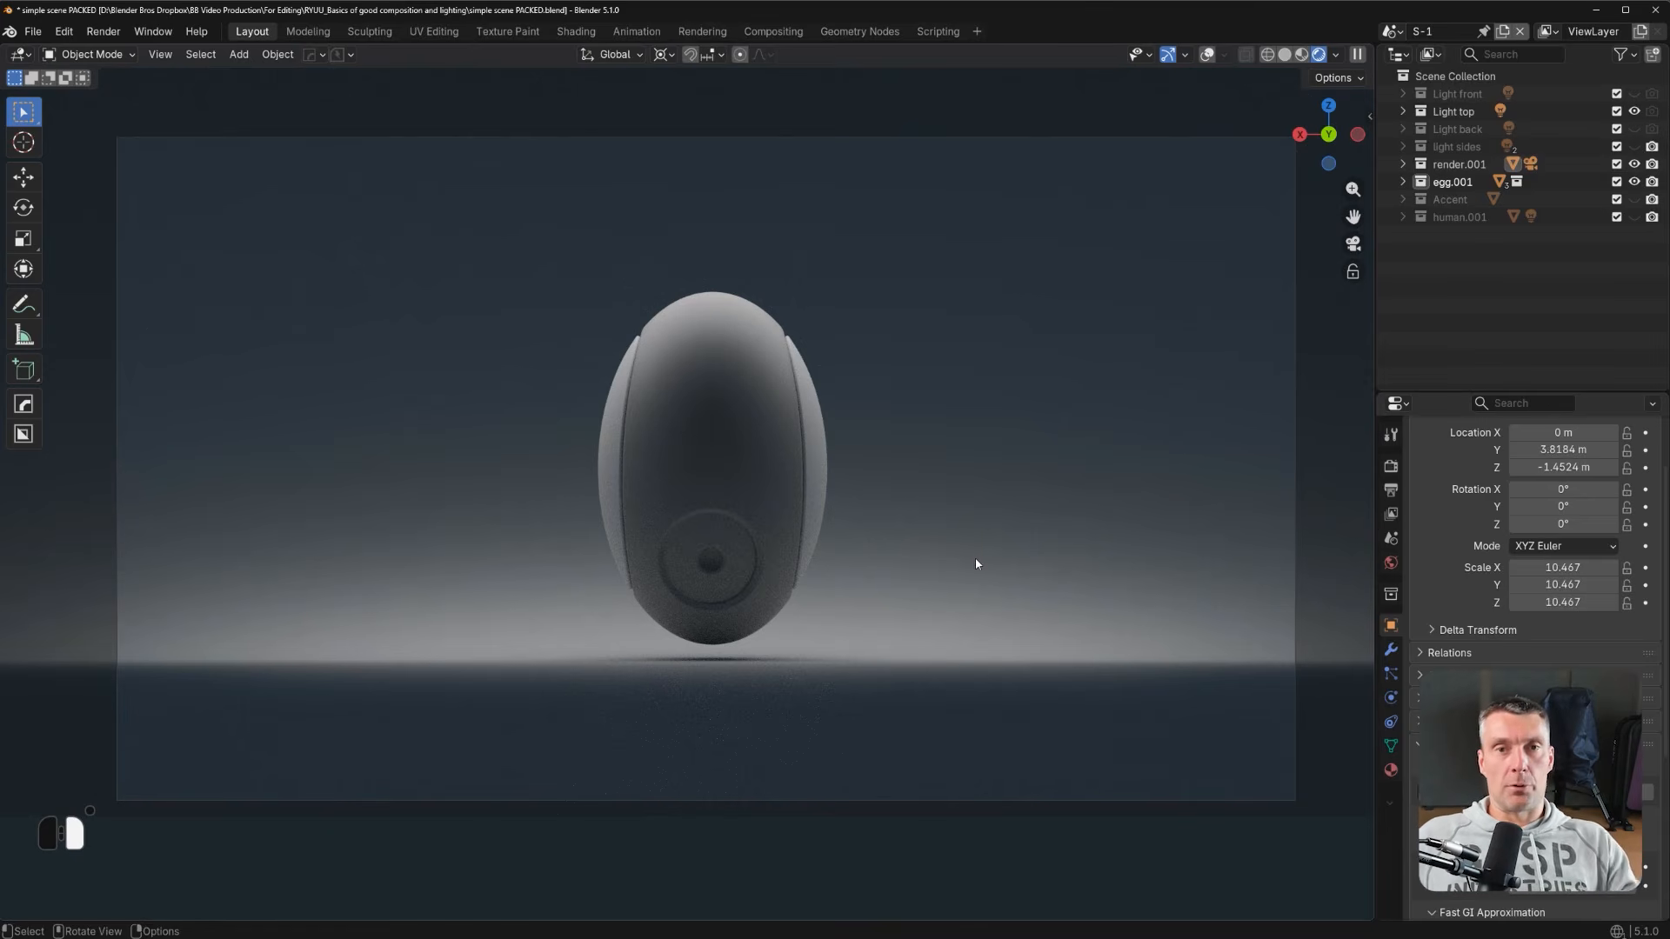
scroll(974, 557, down, 4)
middle_drag(792, 504, 849, 458)
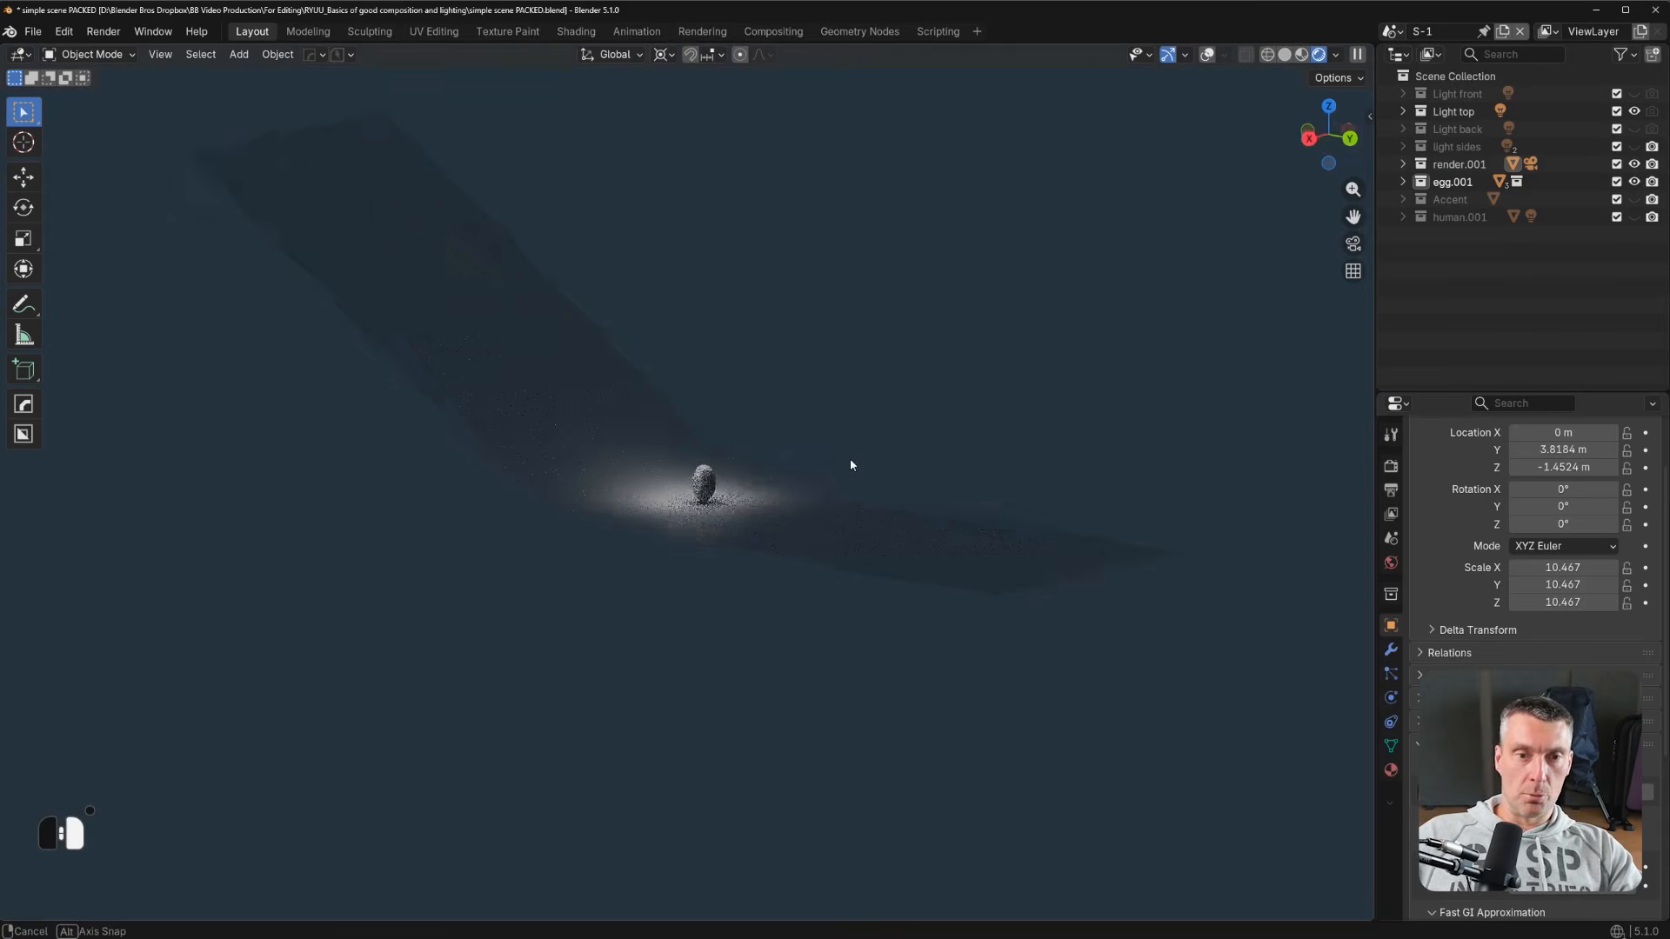
middle_drag(874, 516, 838, 478)
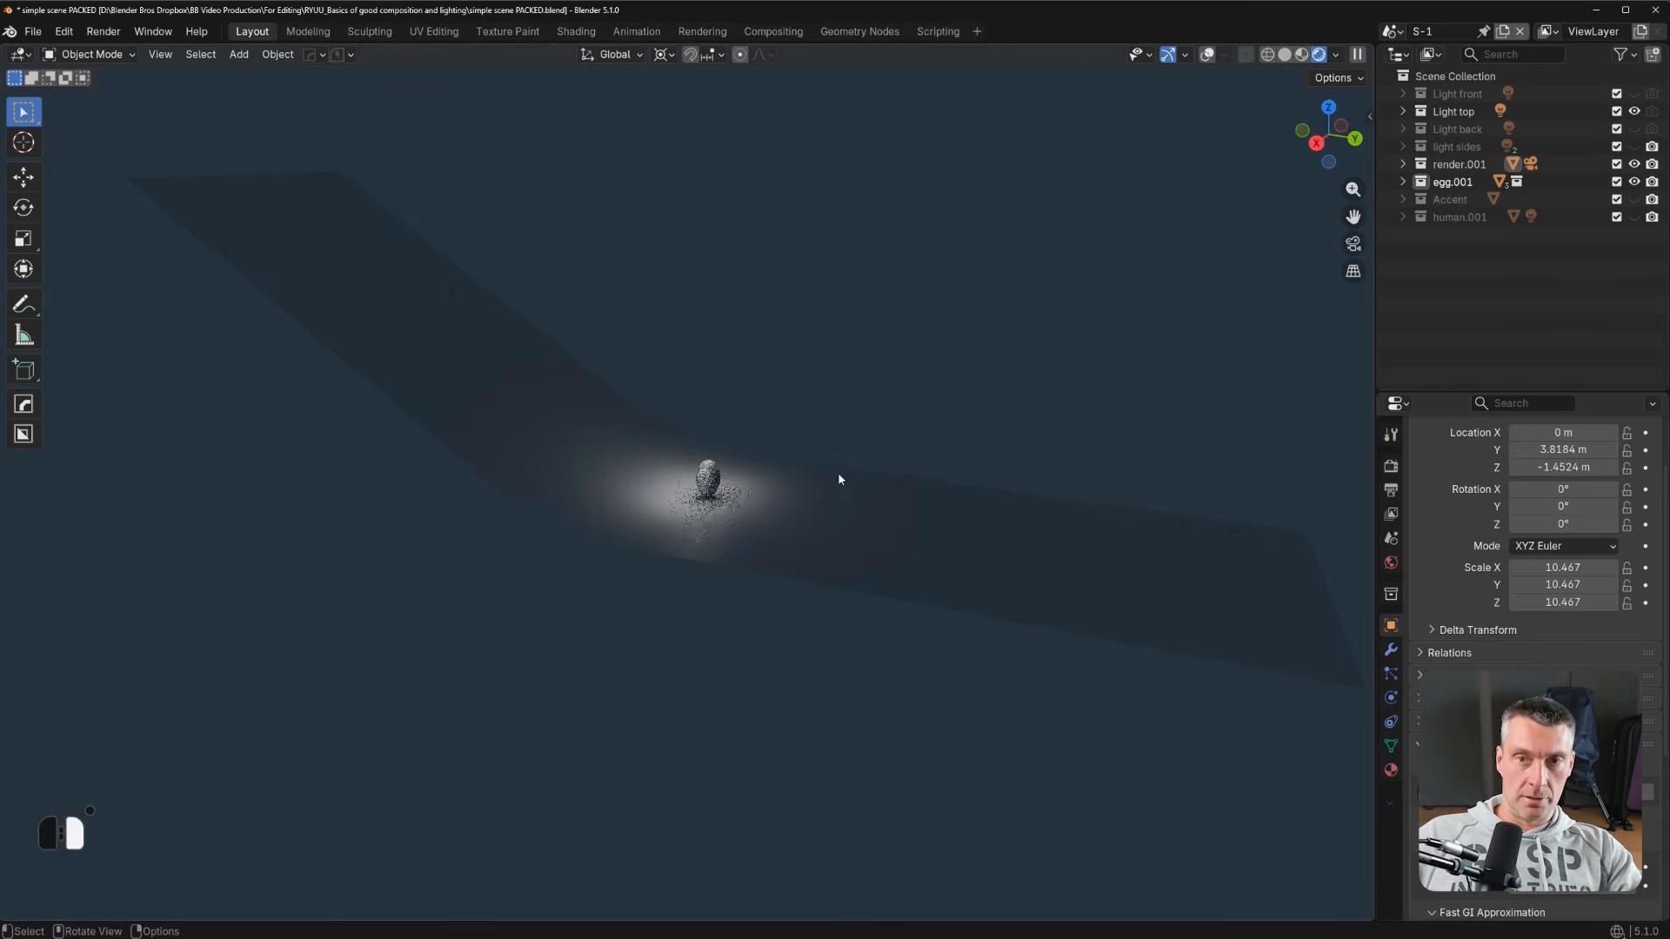
click(1213, 56)
key(g)
key(y)
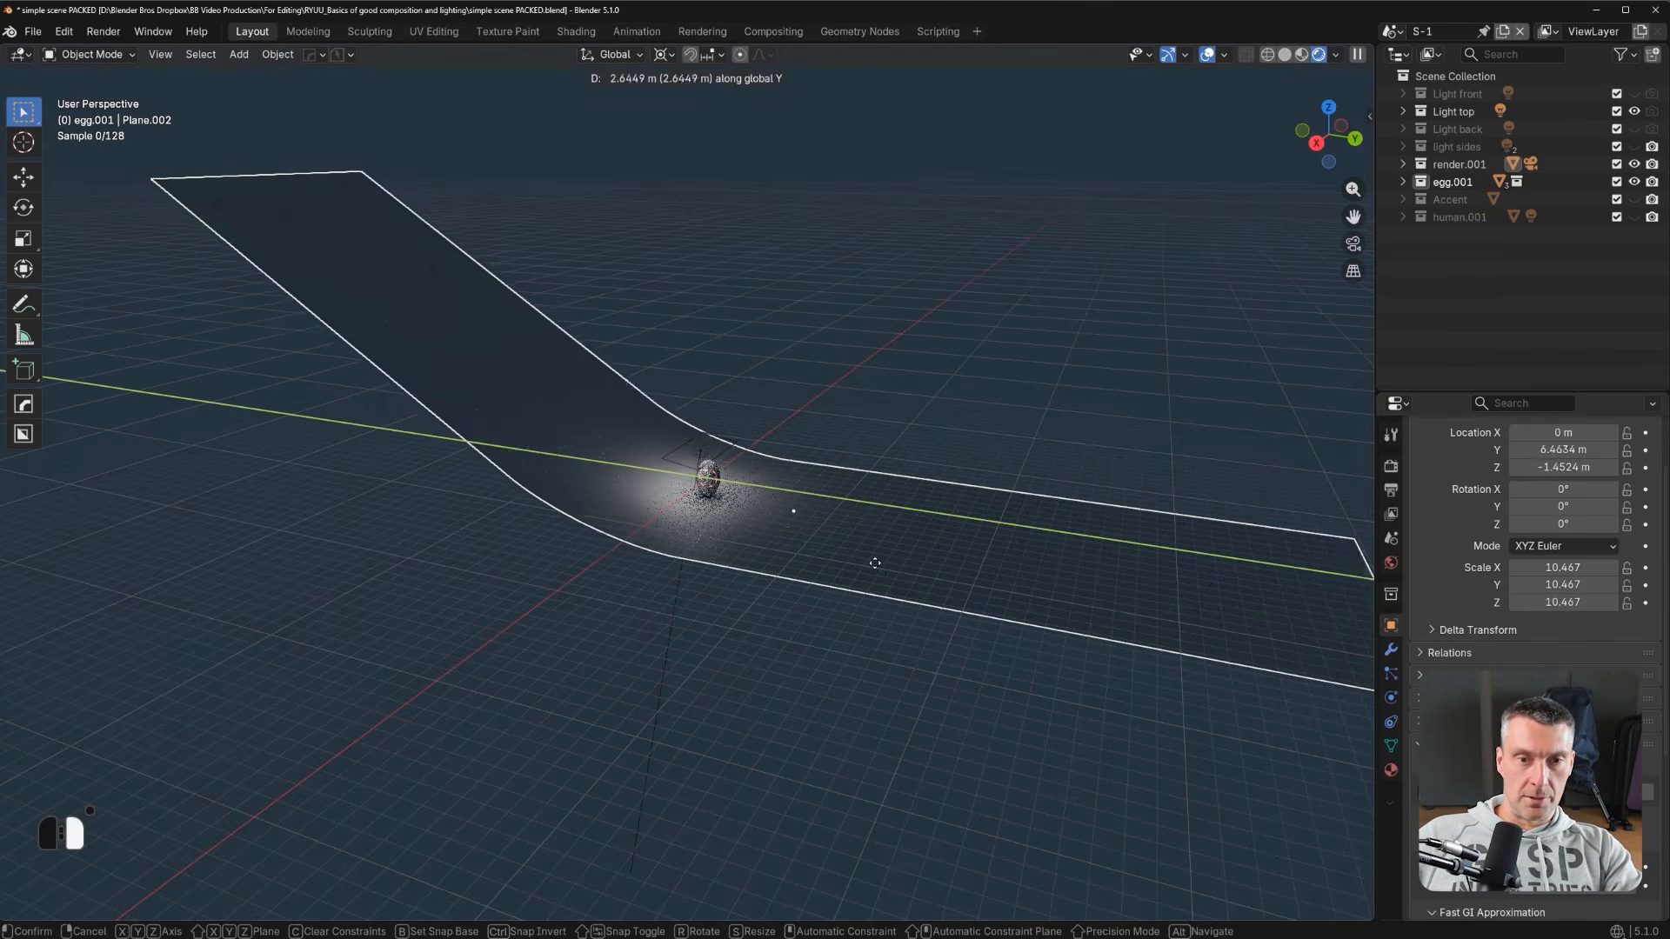
right_click(874, 556)
key(KP_0)
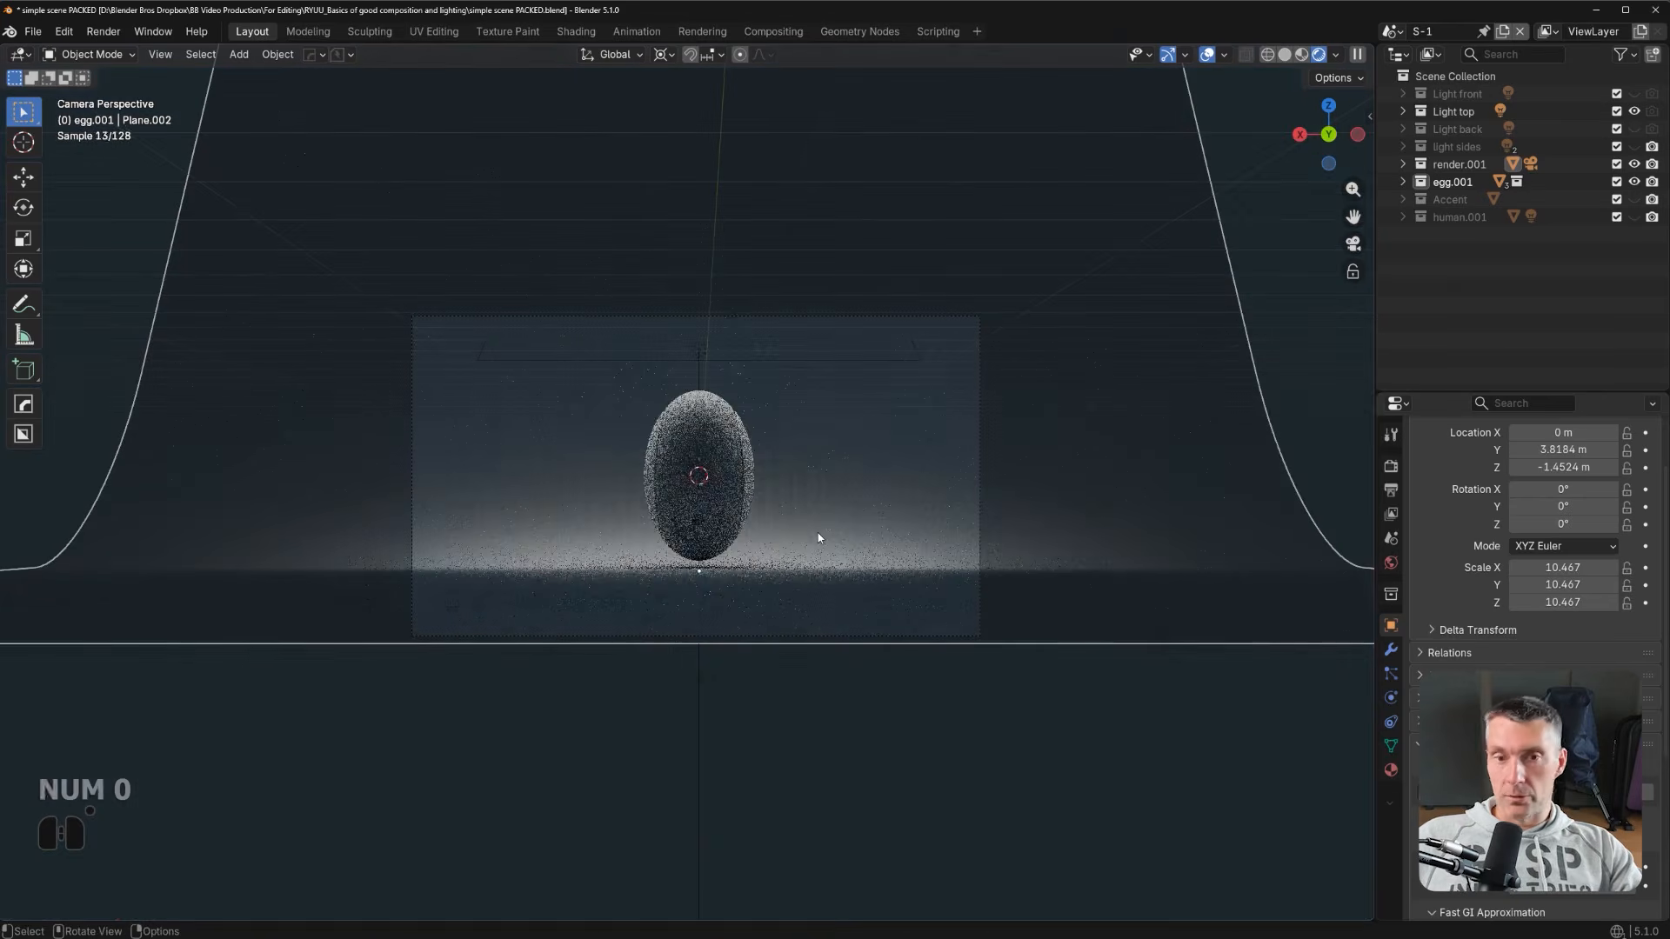
click(1209, 57)
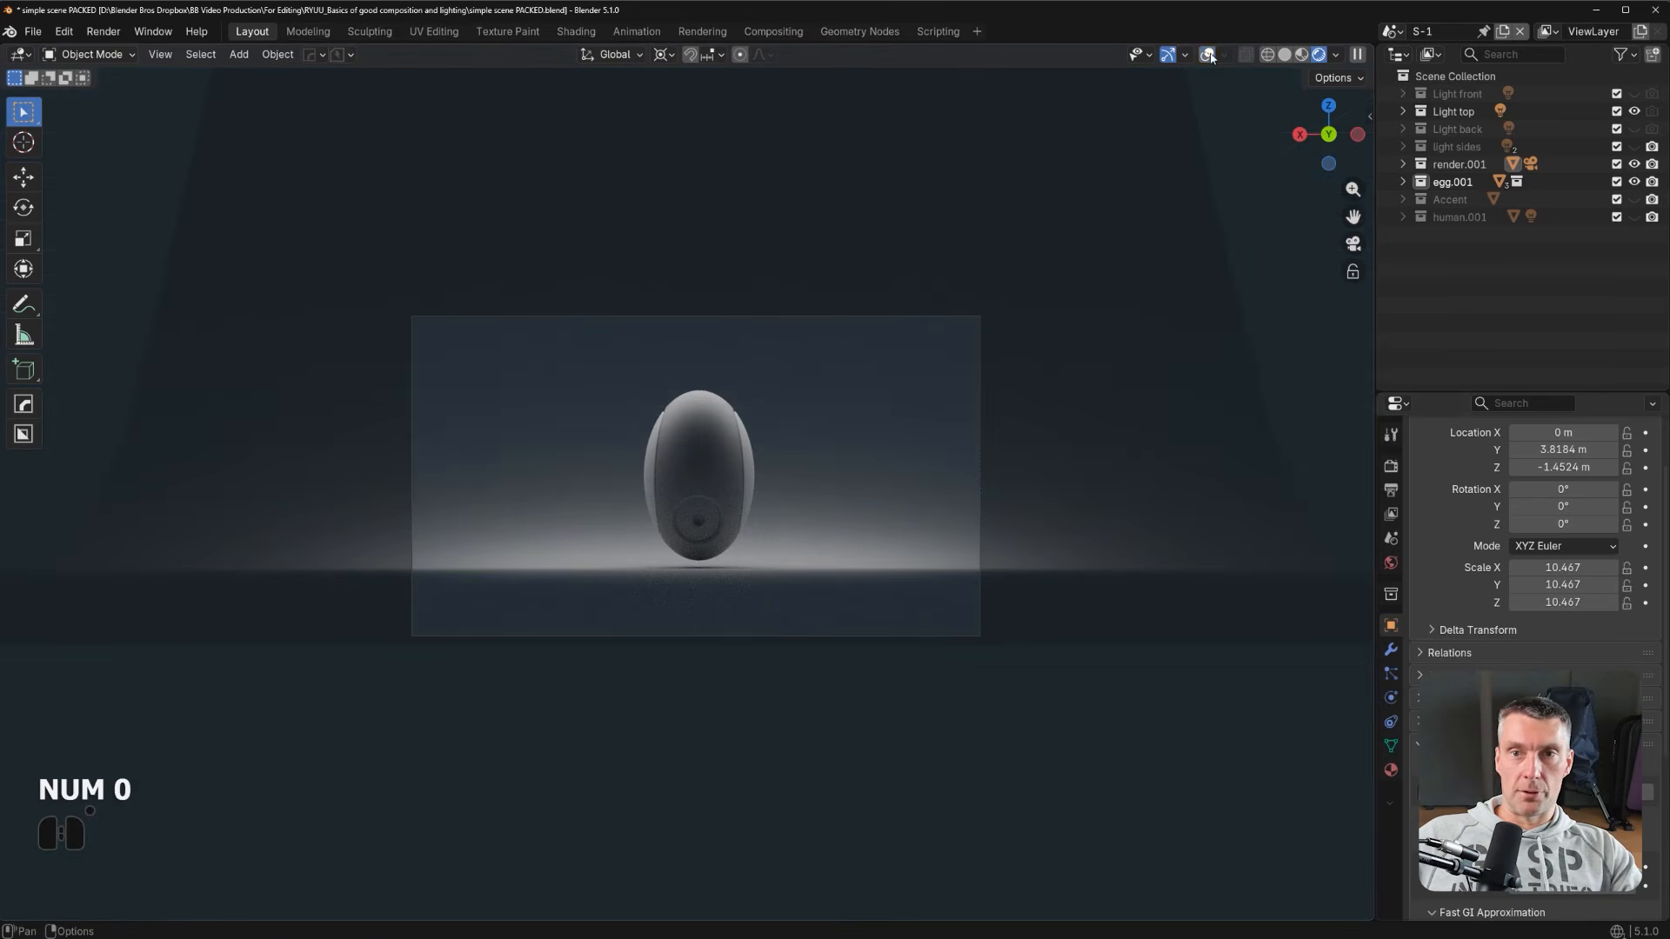
scroll(692, 560, up, 4)
Try moving the backdrop plane along the global Y axis to about -0.31 m.
key(g)
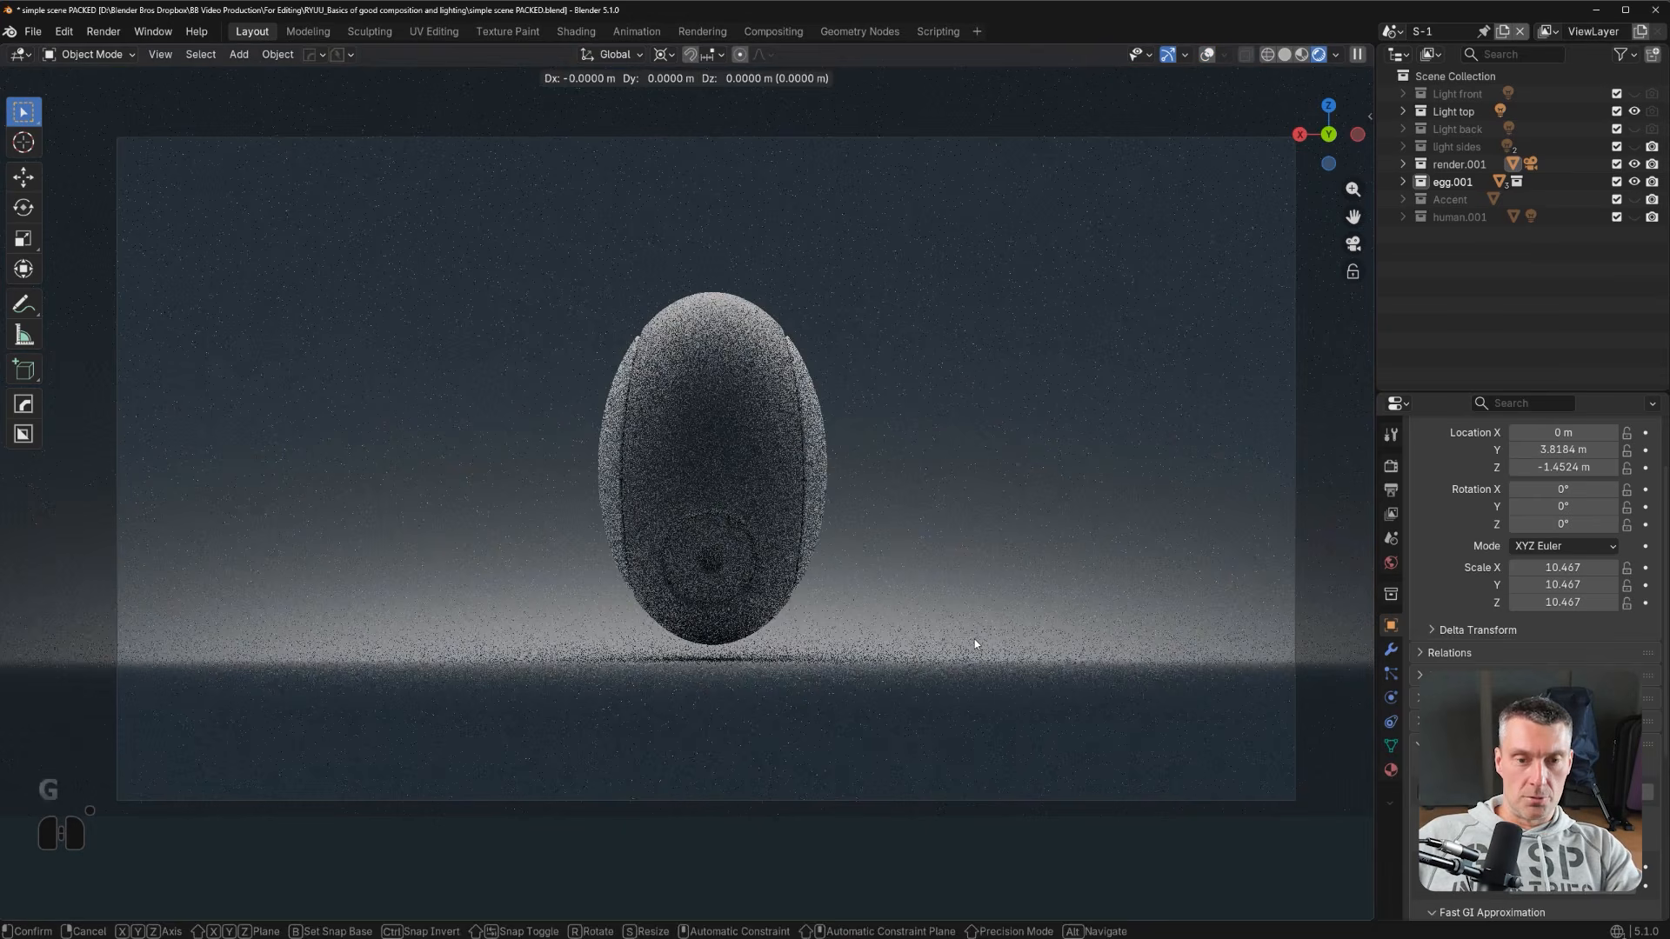
key(y)
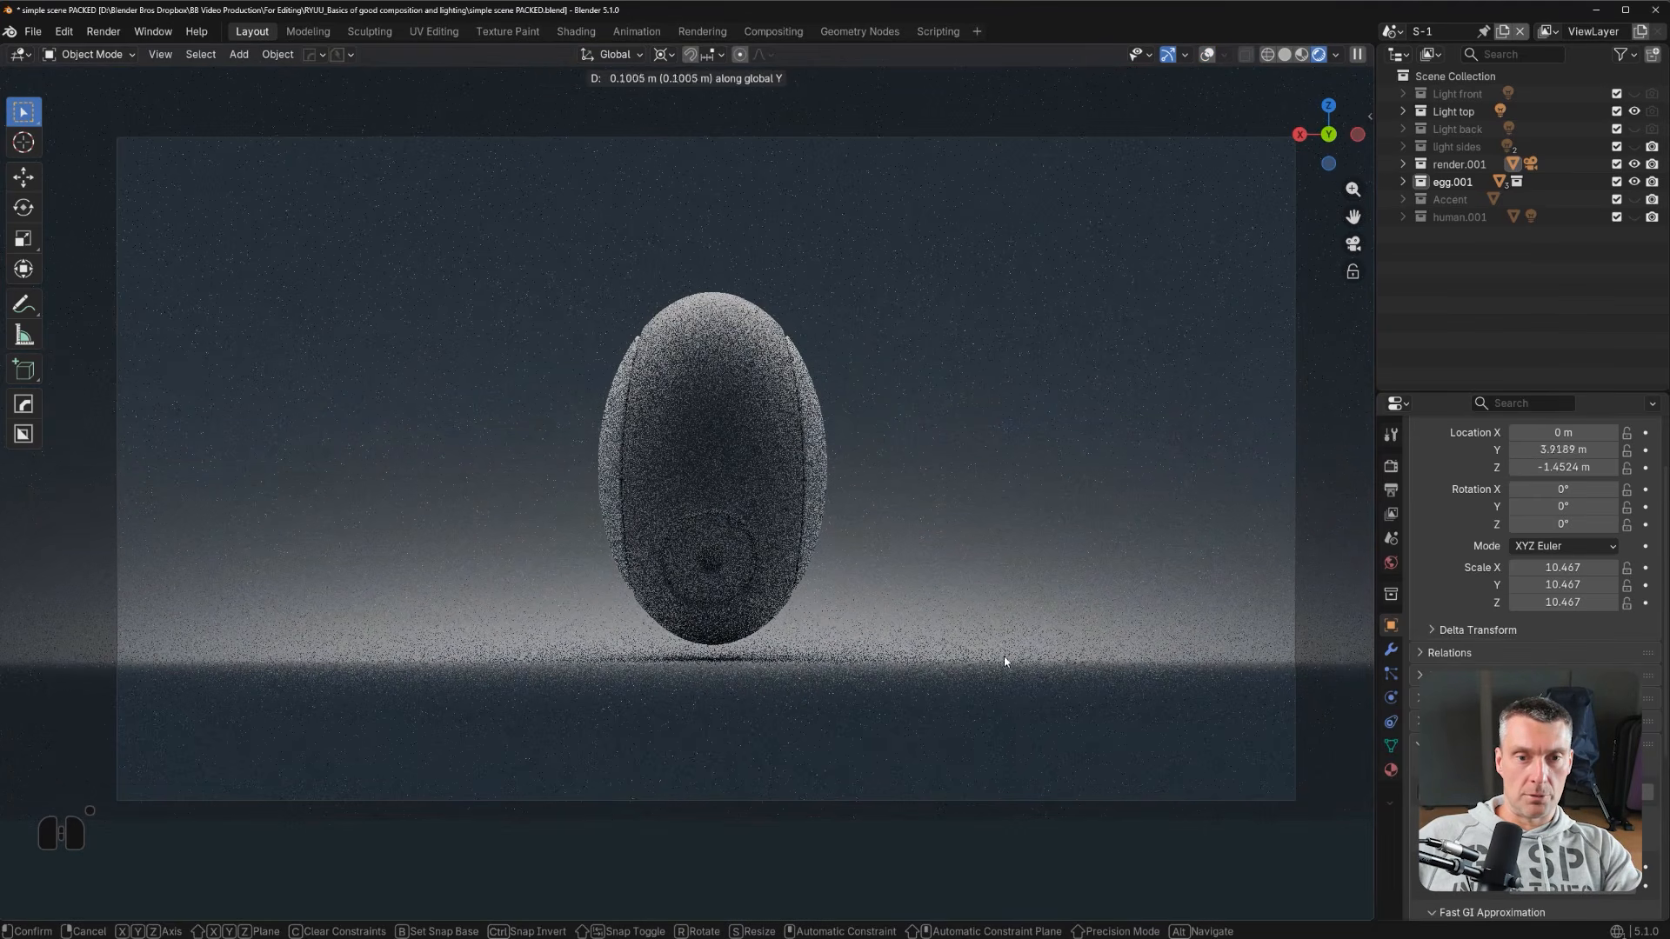
click(1011, 511)
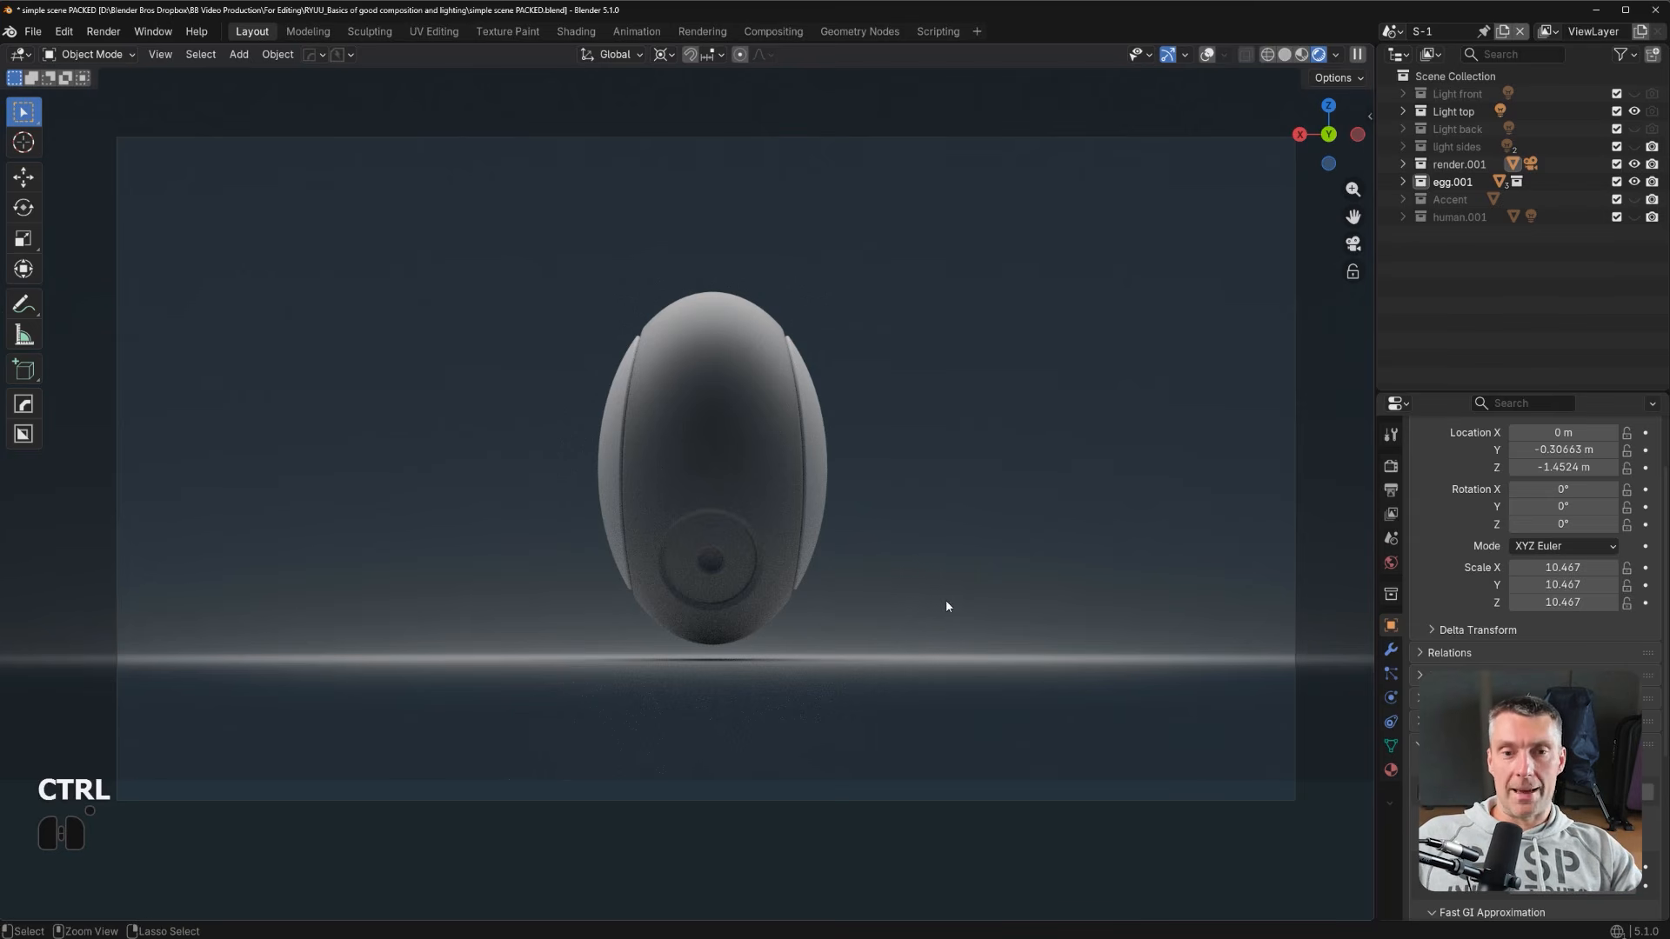
Undo and redo the backdrop's move repeatedly to compare the horizon glow, leaving the move undone.
key(ctrl+z)
key(ctrl+z)
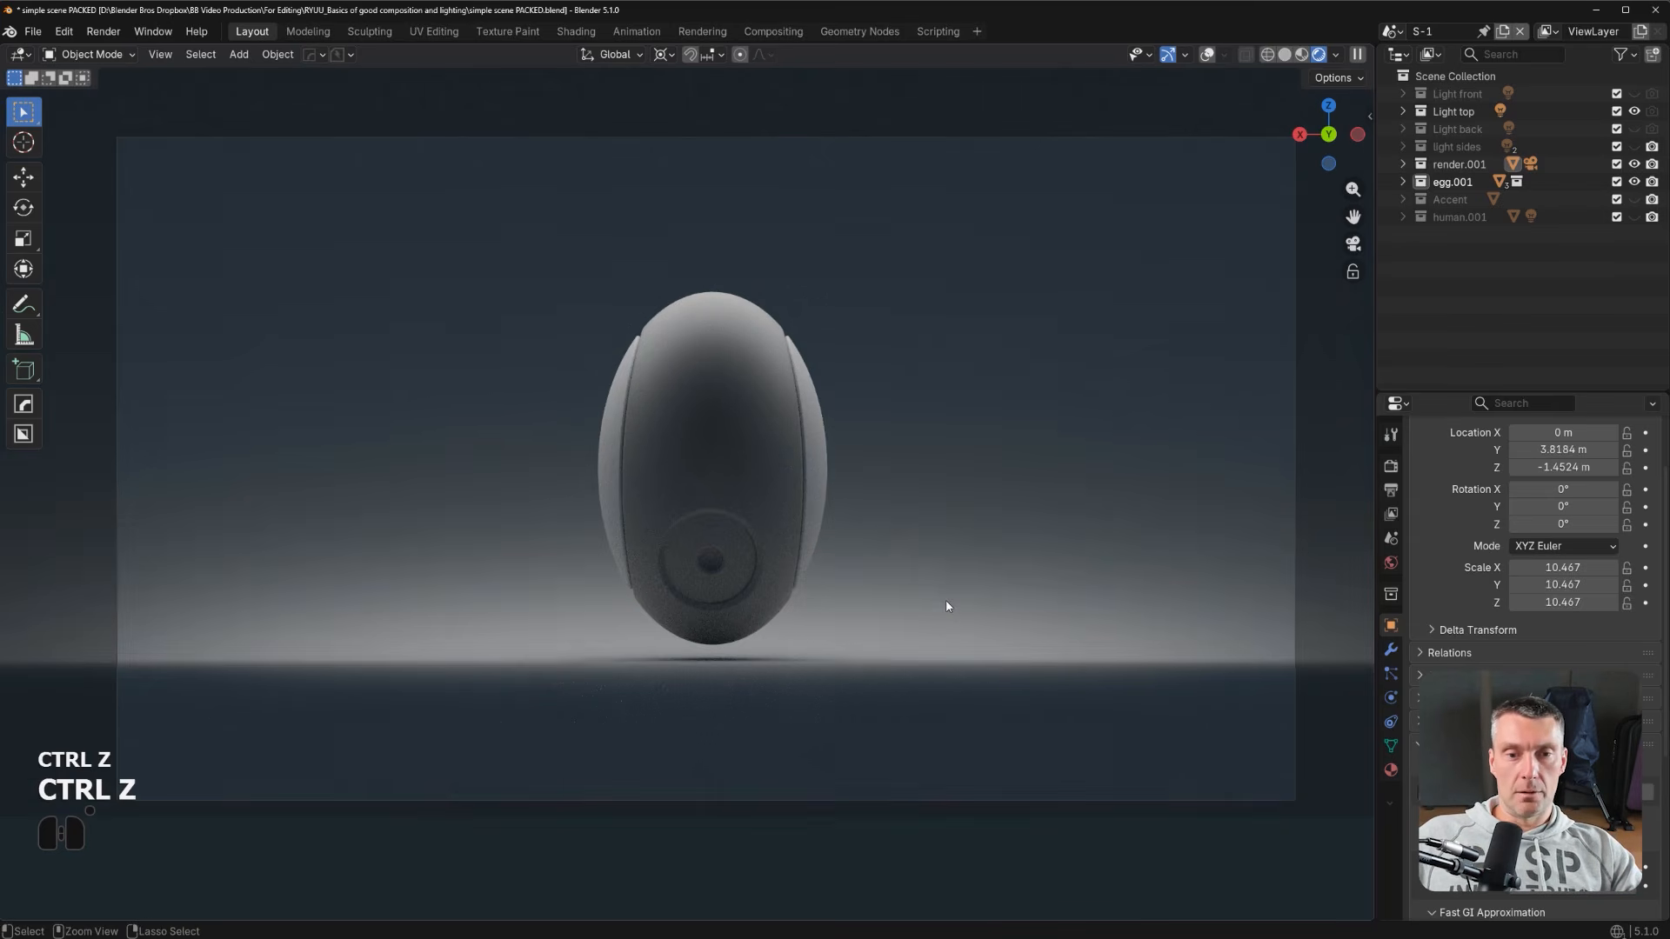
key(ctrl+shift+z)
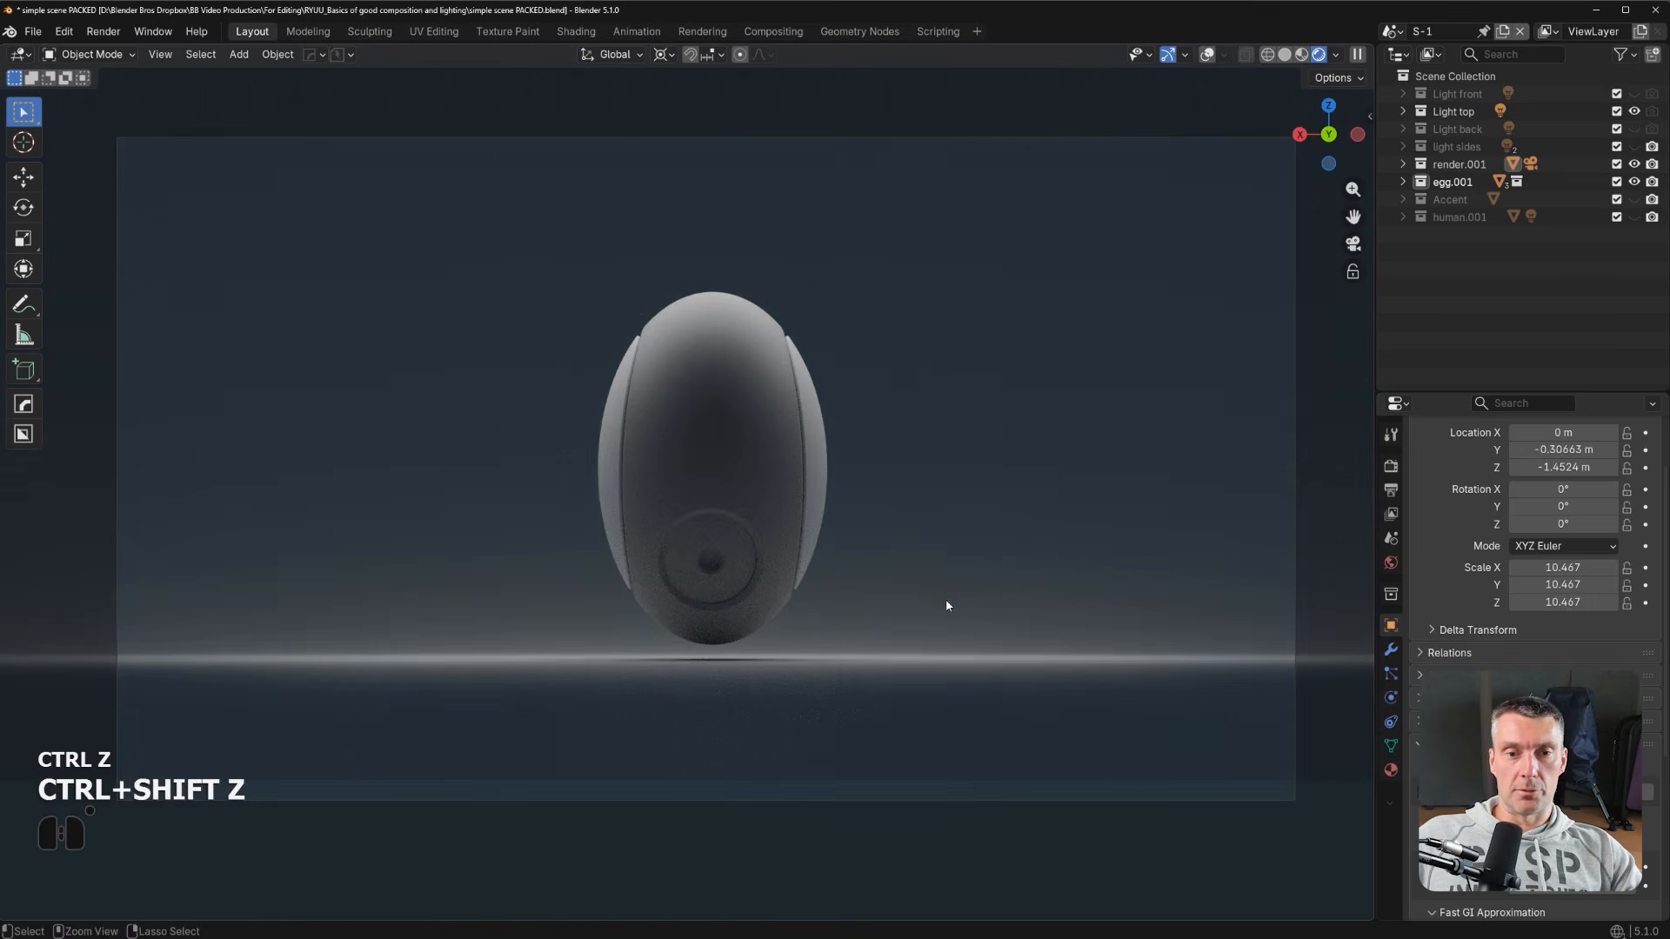
key(ctrl+z)
key(ctrl+shift+z)
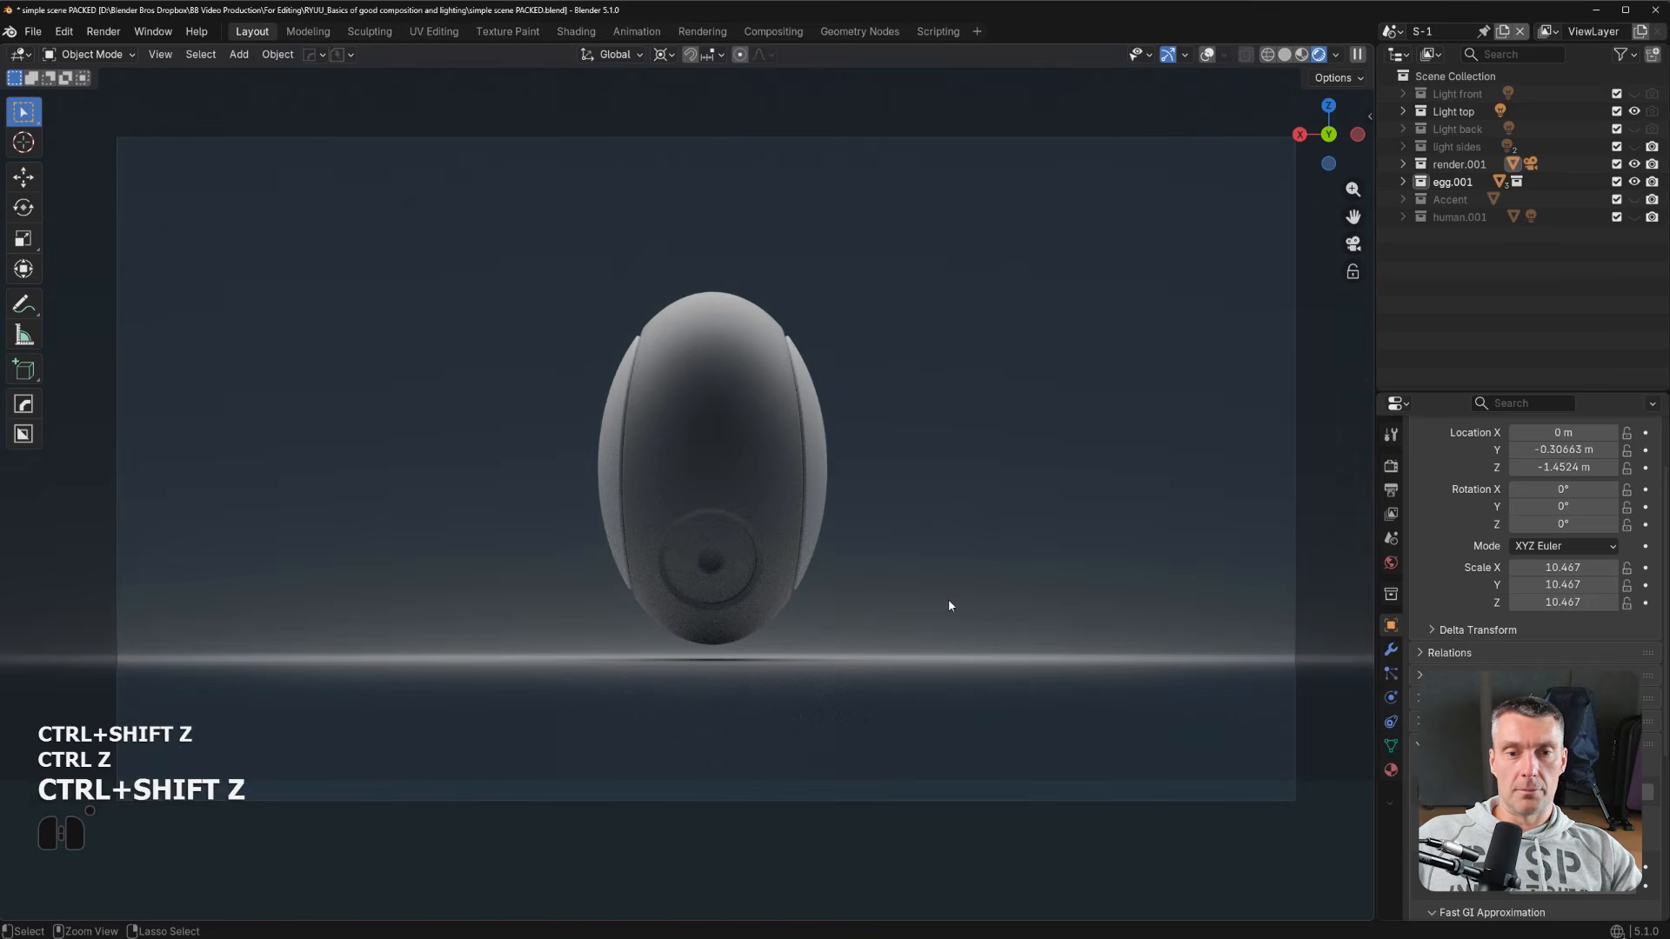
key(ctrl+z)
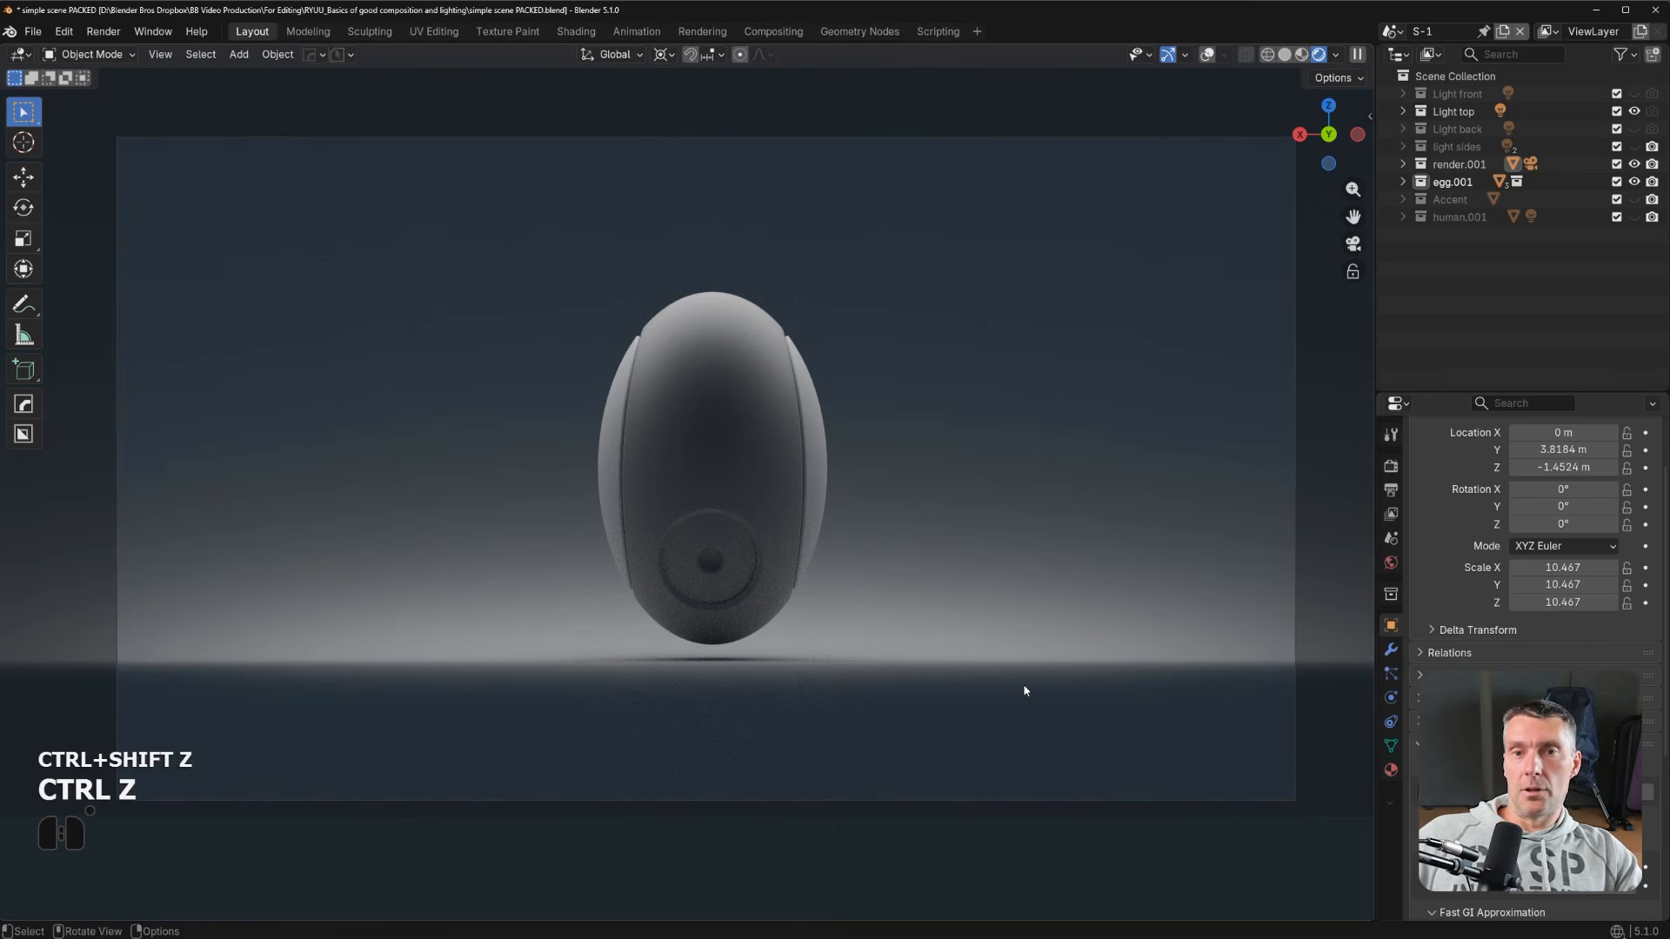